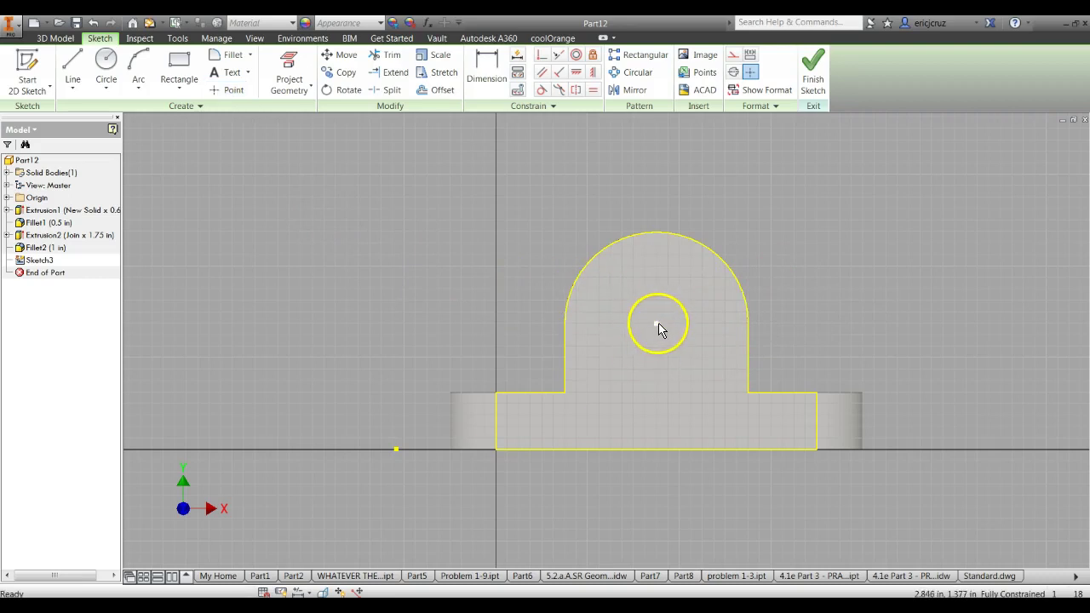
Step: Place a sketch point at the arc centre on the rounded upright's front face and finish the sketch
{"action": "left_click", "coordinate": [294, 72]}
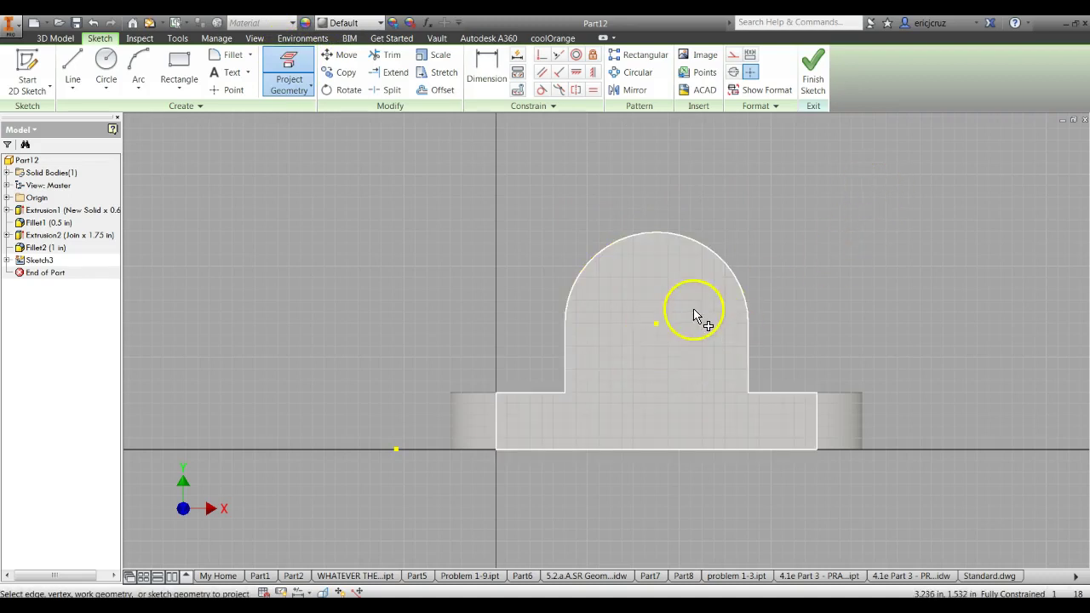
{"action": "key", "text": "Escape"}
{"action": "left_click", "coordinate": [234, 90]}
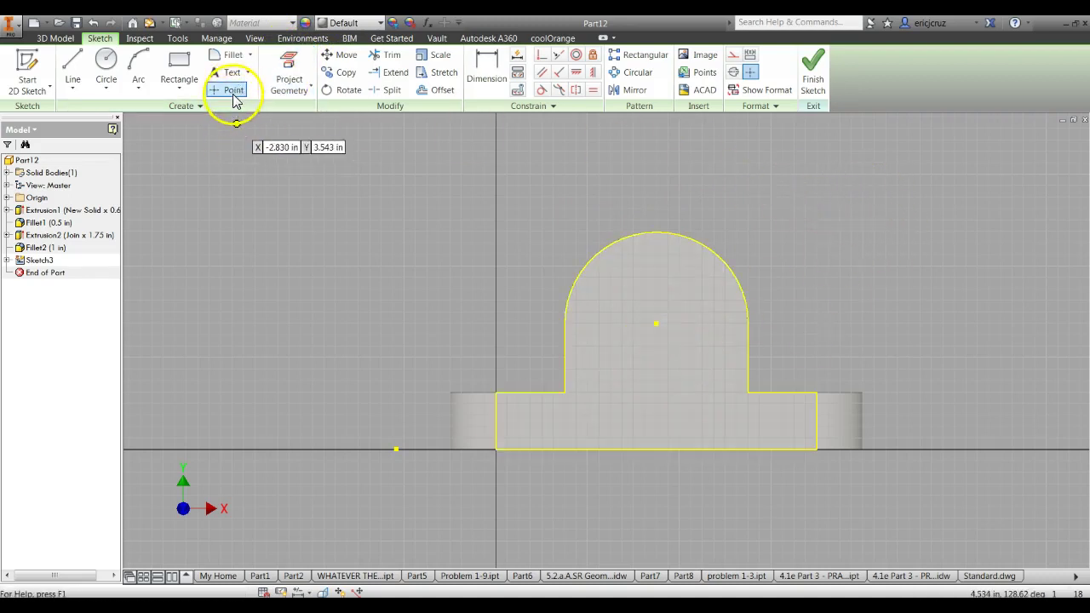
{"action": "left_click", "coordinate": [657, 324]}
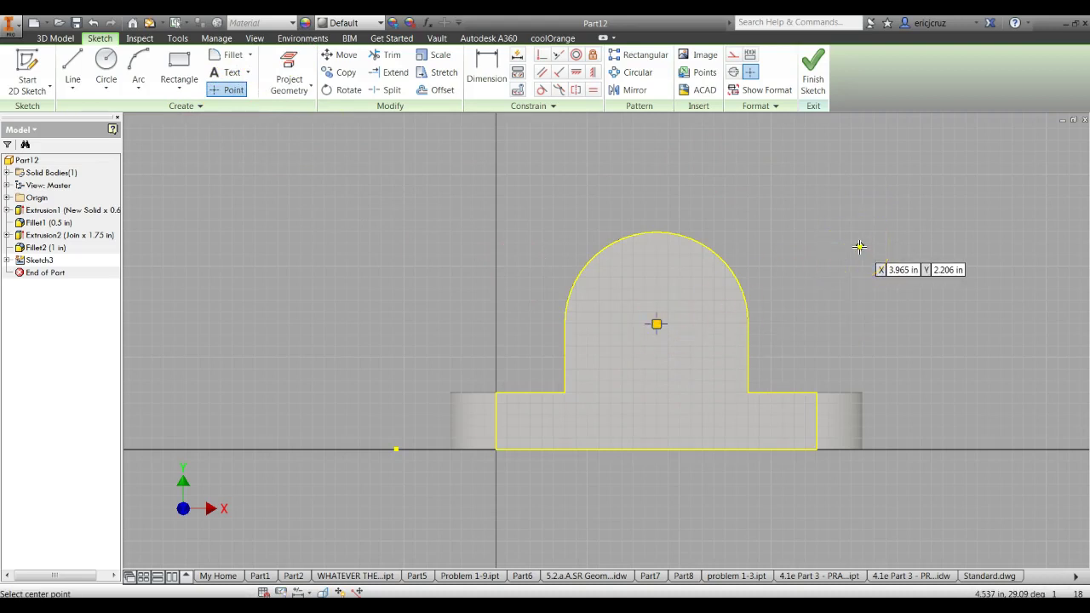
{"action": "left_click", "coordinate": [814, 85]}
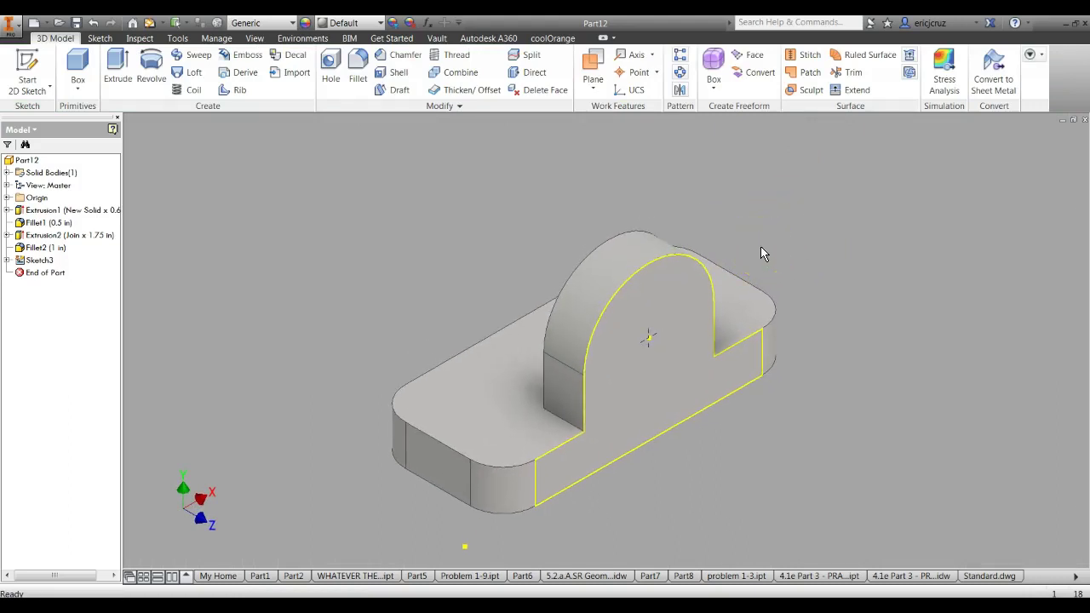
Step: Start a hole at the upright's sketch point, check the reference drawing's hole callout, and set the hole type to counterbore
{"action": "left_click", "coordinate": [336, 79]}
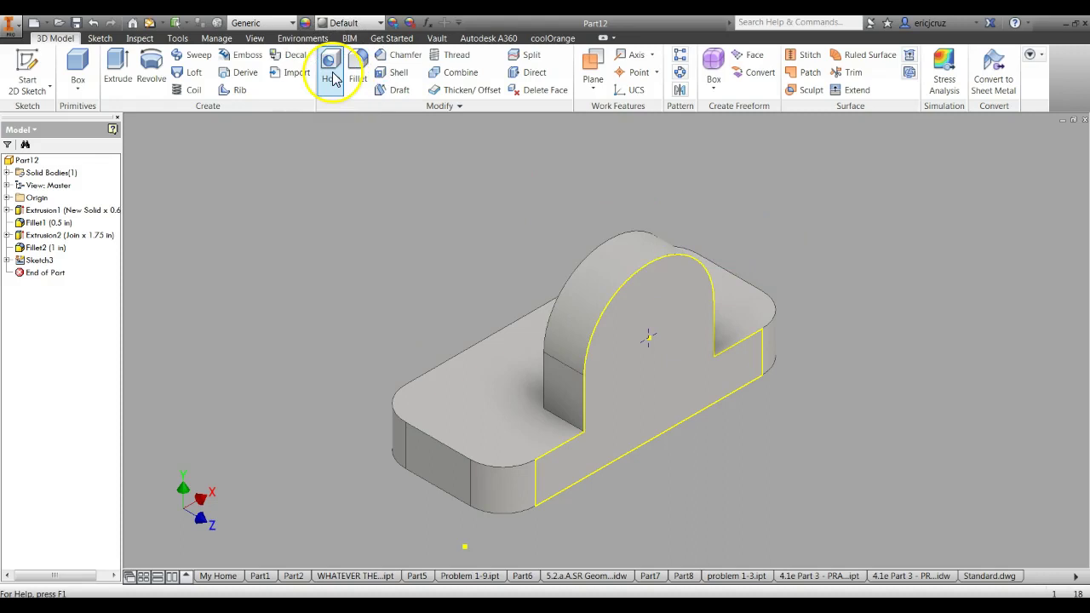
{"action": "left_click_drag", "start_coordinate": [316, 127], "coordinate": [348, 132]}
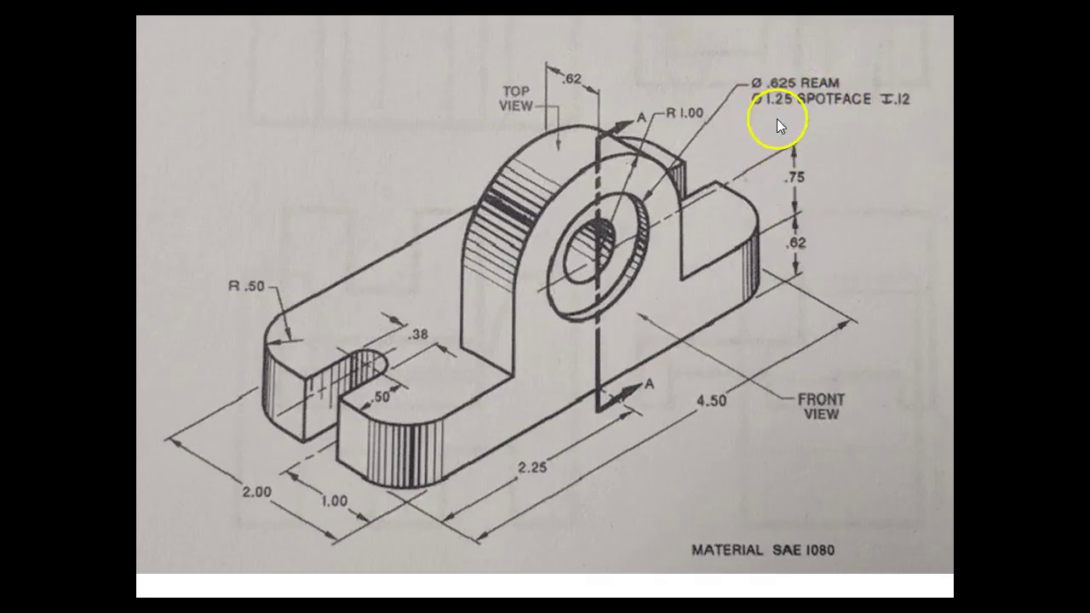
{"action": "key", "text": "alt+Tab"}
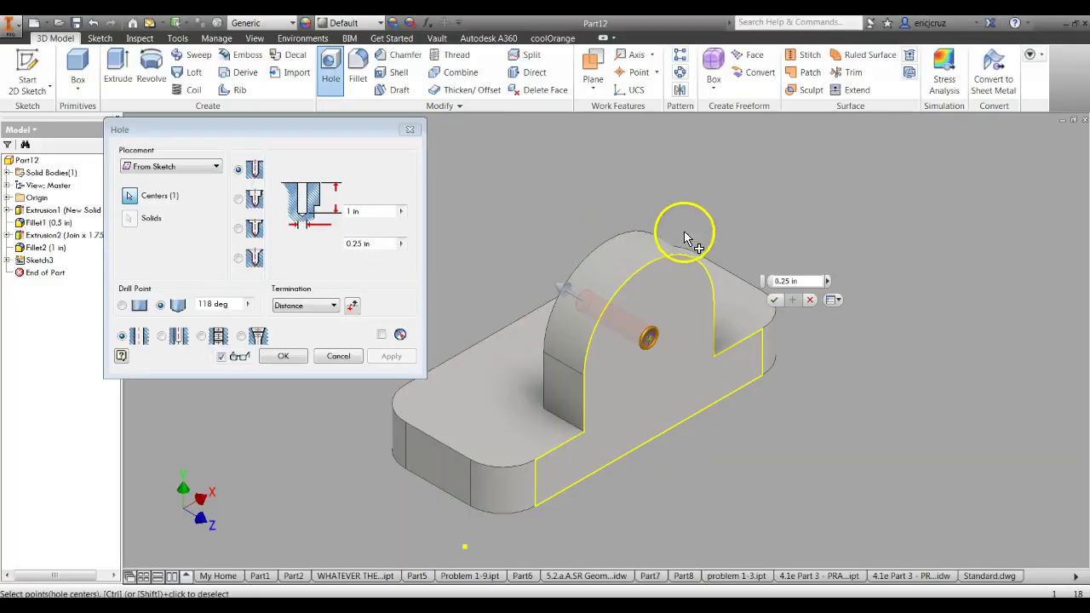
{"action": "key", "text": "alt+Tab"}
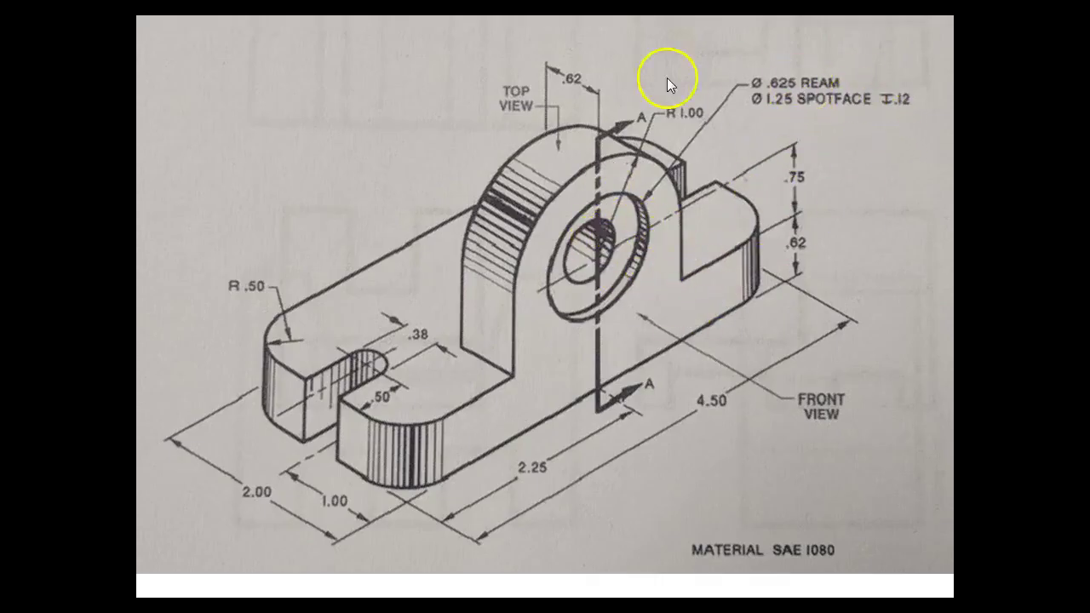
{"action": "key", "text": "alt+Tab"}
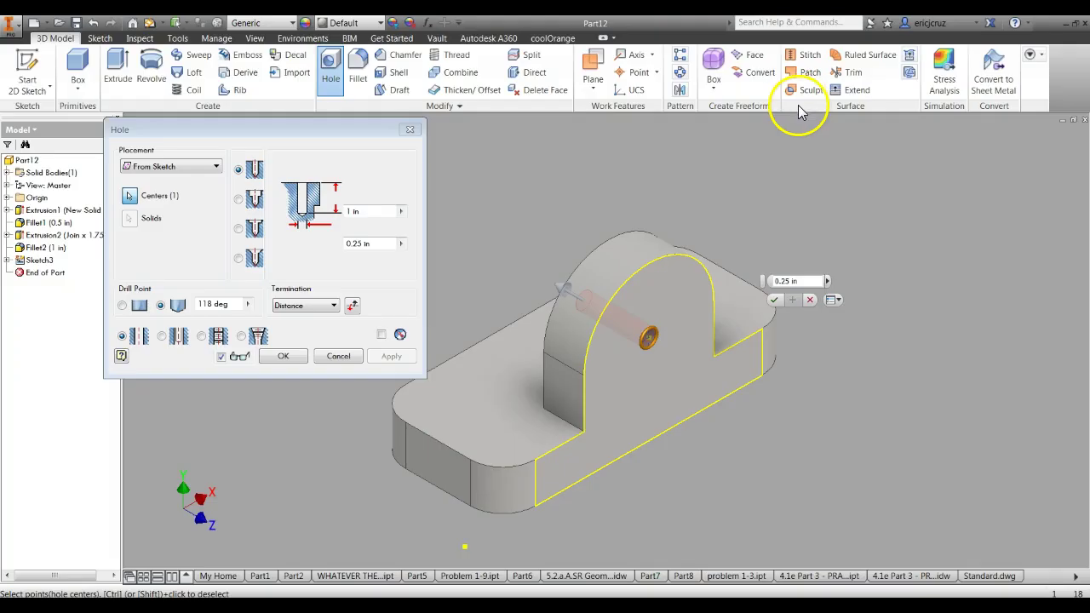
{"action": "left_click", "coordinate": [239, 200]}
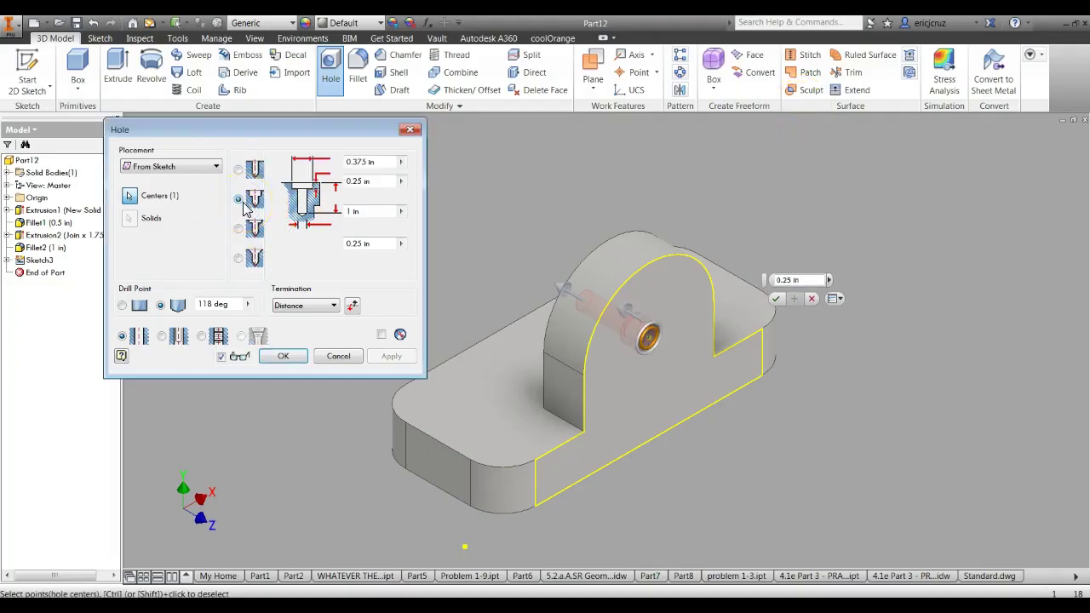
{"action": "key", "text": "alt+Tab"}
{"action": "key", "text": "alt+Tab"}
{"action": "left_click", "coordinate": [253, 199]}
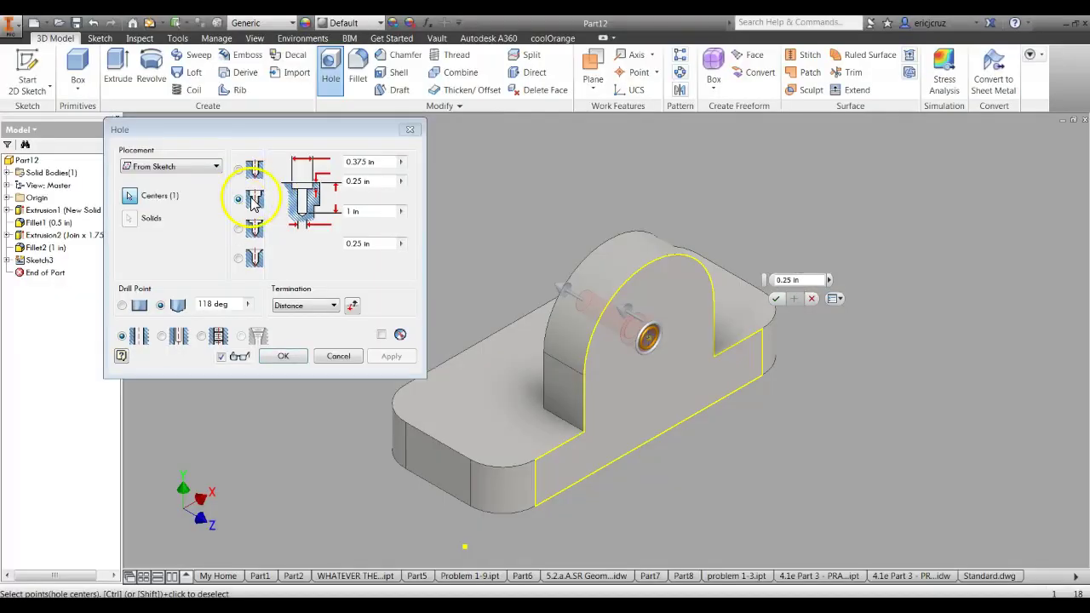
Step: Set the counterbore diameter to 1.25 in and its depth to 0.12 in, following the spotface callout on the reference drawing
{"action": "key", "text": "alt+Tab"}
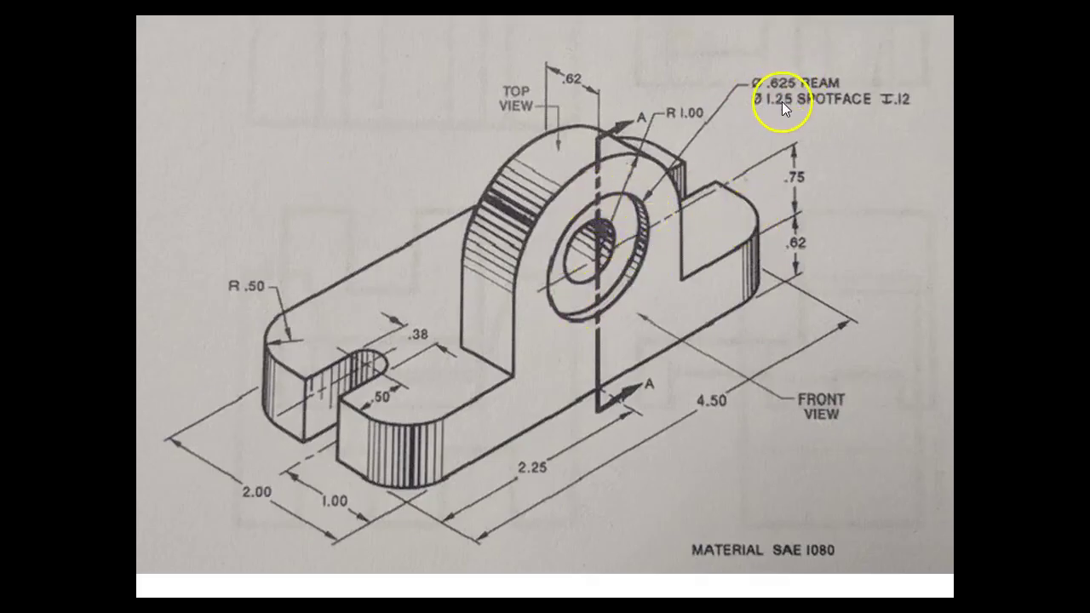
{"action": "key", "text": "alt+Tab"}
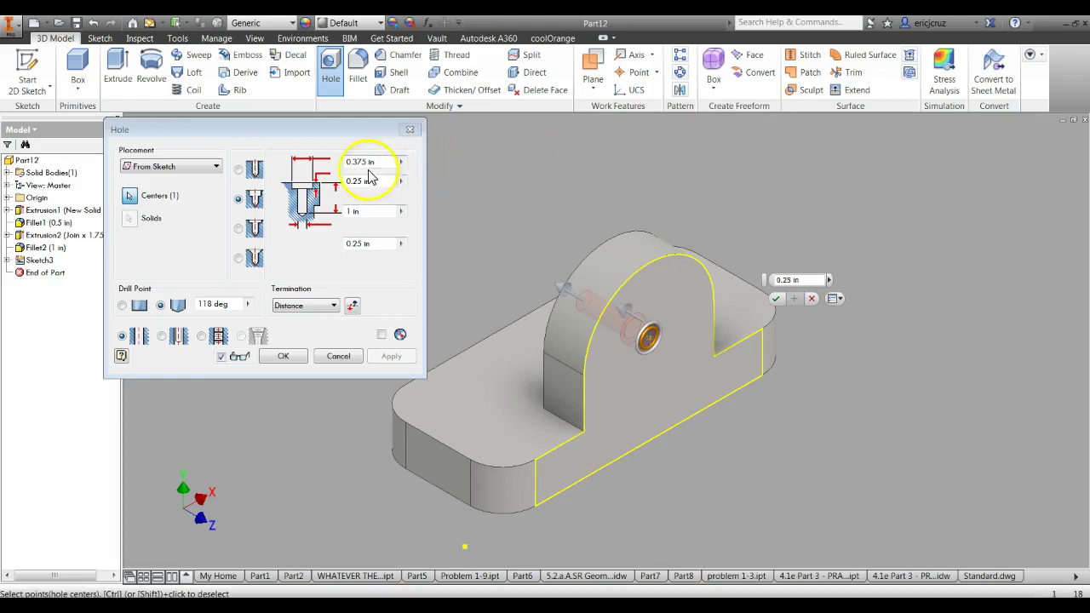
{"action": "left_click", "coordinate": [359, 162]}
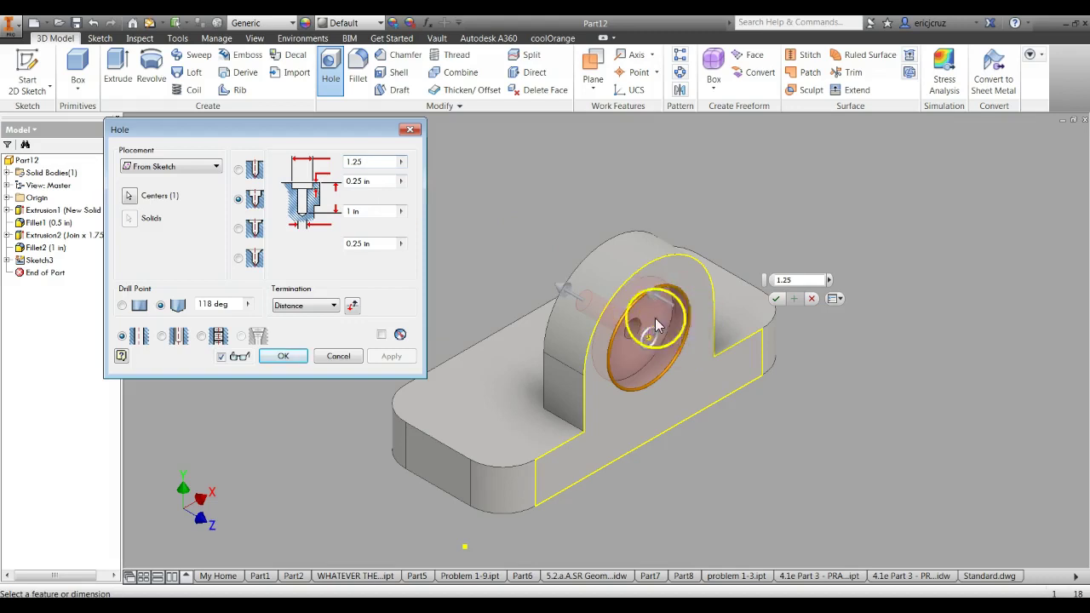
{"action": "key", "text": "alt+Tab"}
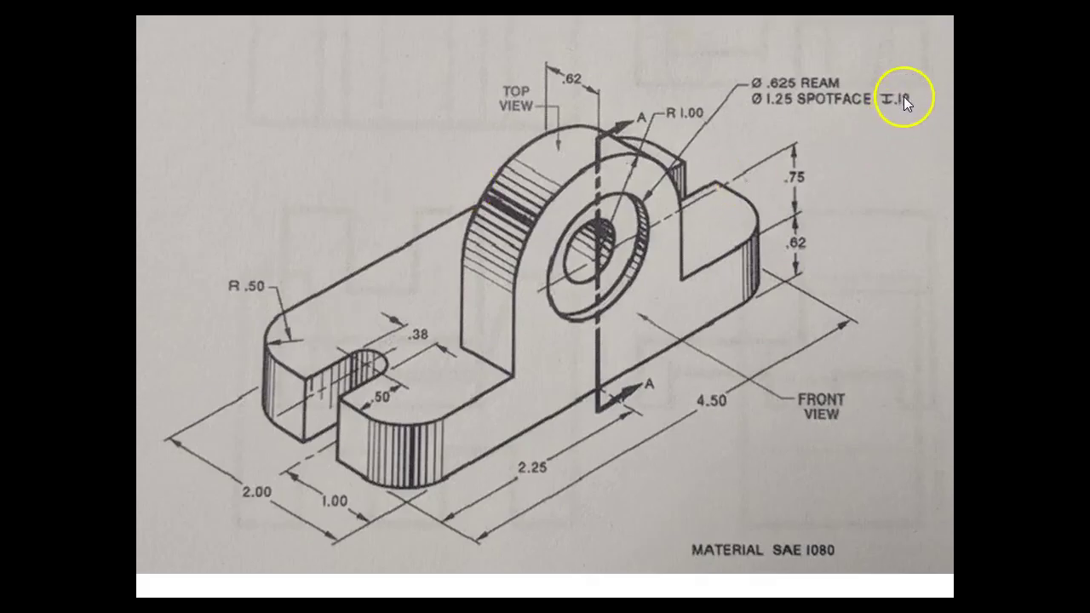
{"action": "key", "text": "alt+Tab"}
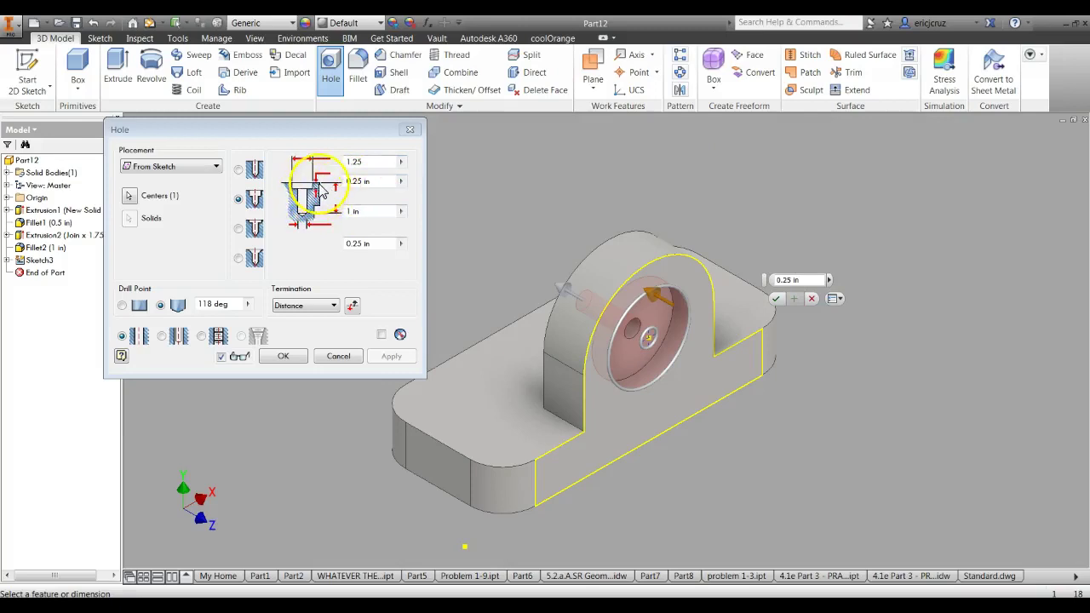
{"action": "left_click", "coordinate": [353, 182]}
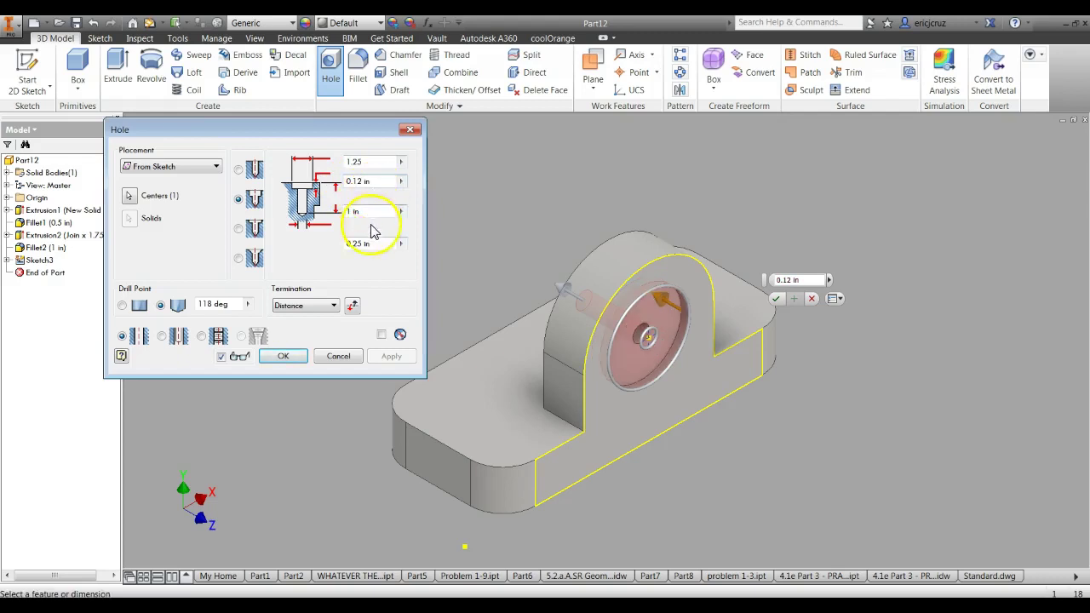
Step: Set the hole's drill diameter to 0.625 in, following the ream callout on the reference drawing
{"action": "left_click", "coordinate": [378, 211]}
{"action": "key", "text": "alt+Tab"}
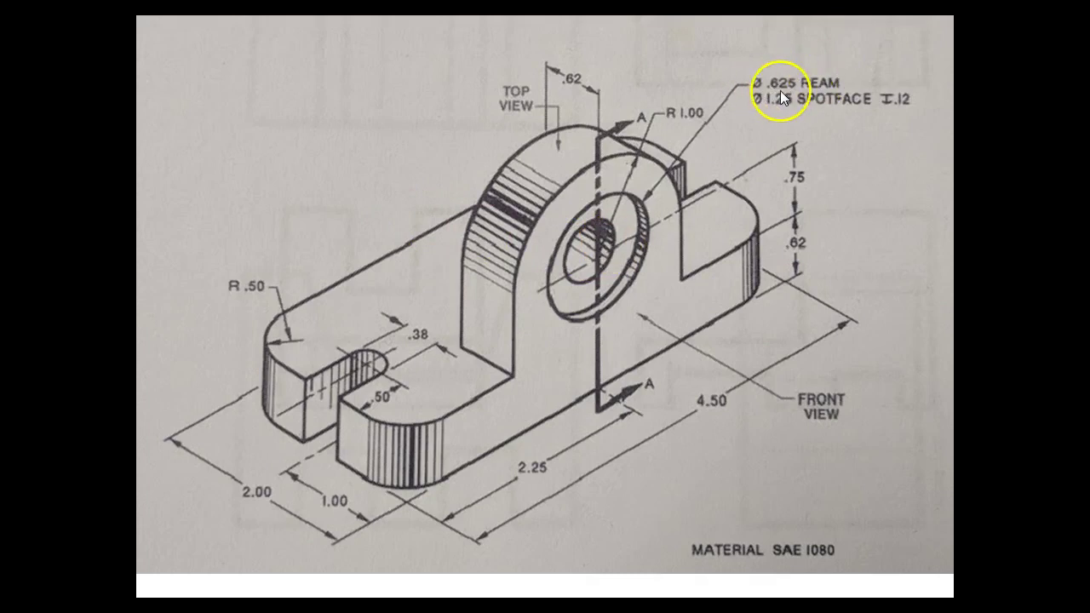
{"action": "key", "text": "alt+Tab"}
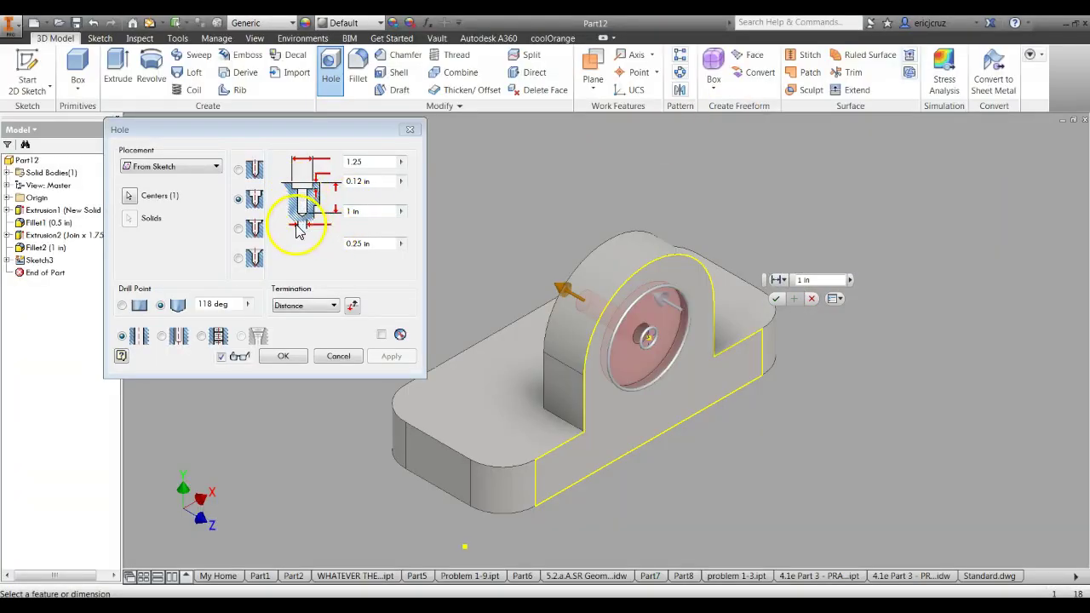
{"action": "left_click", "coordinate": [358, 246]}
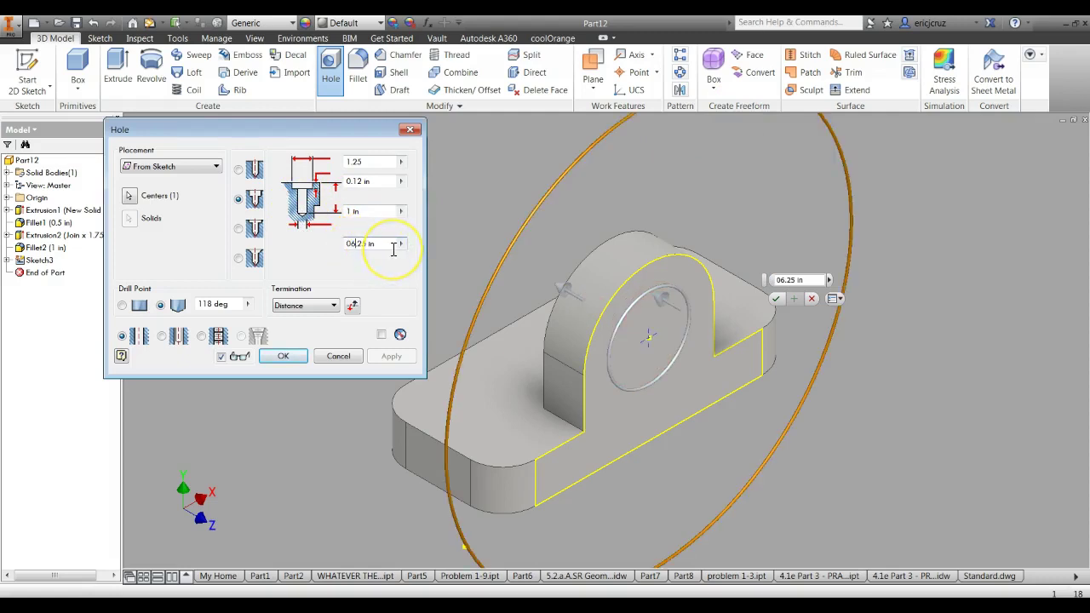
{"action": "key", "text": "Delete"}
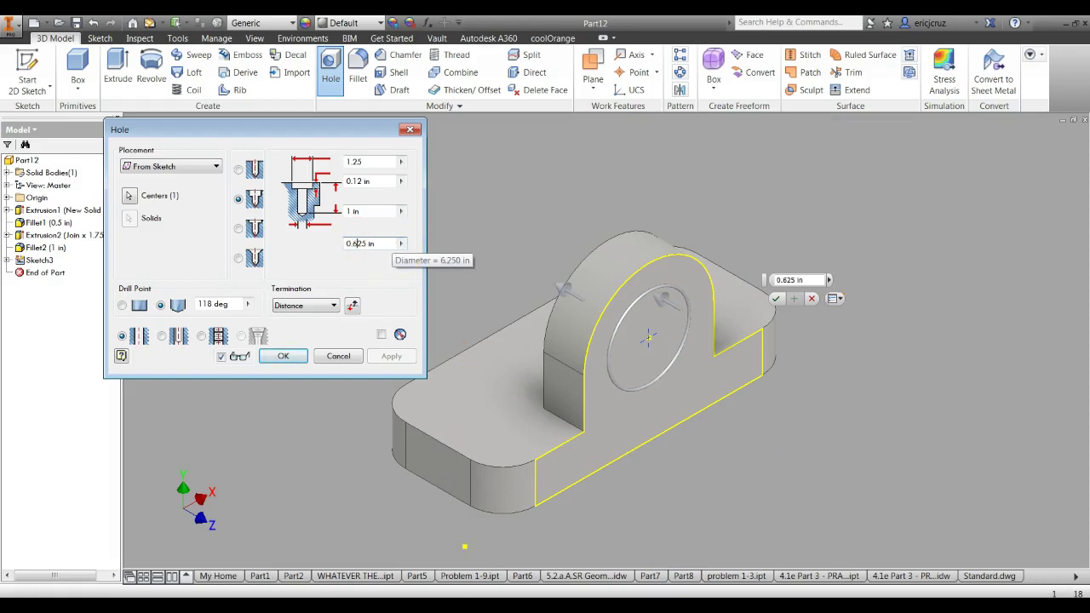
Step: Set the counterbored hole's termination to Through All and create the hole in the upright
{"action": "key", "text": "alt+Tab"}
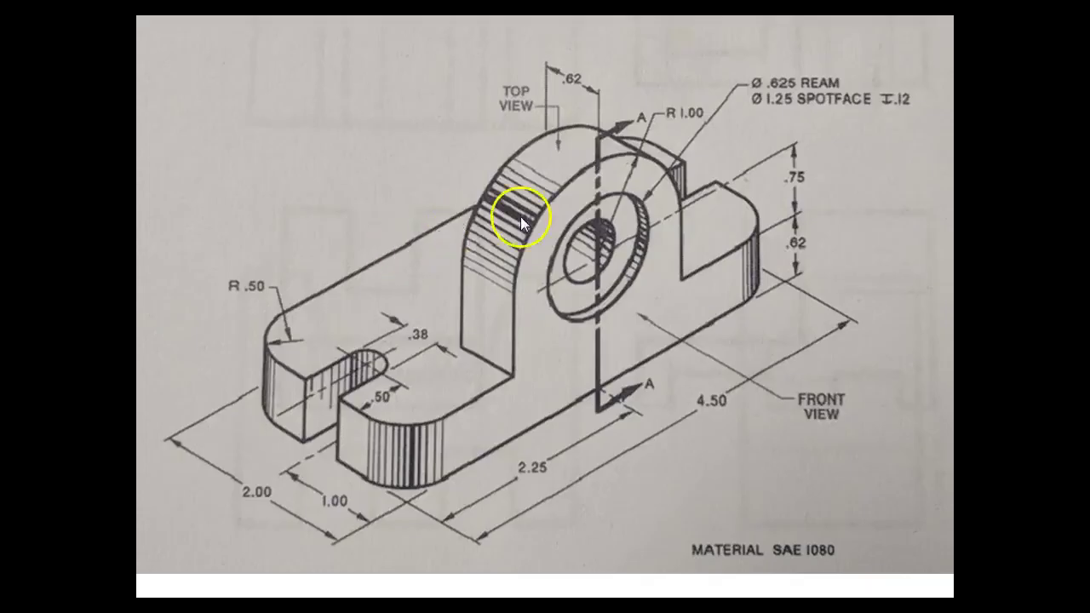
{"action": "key", "text": "alt+Tab"}
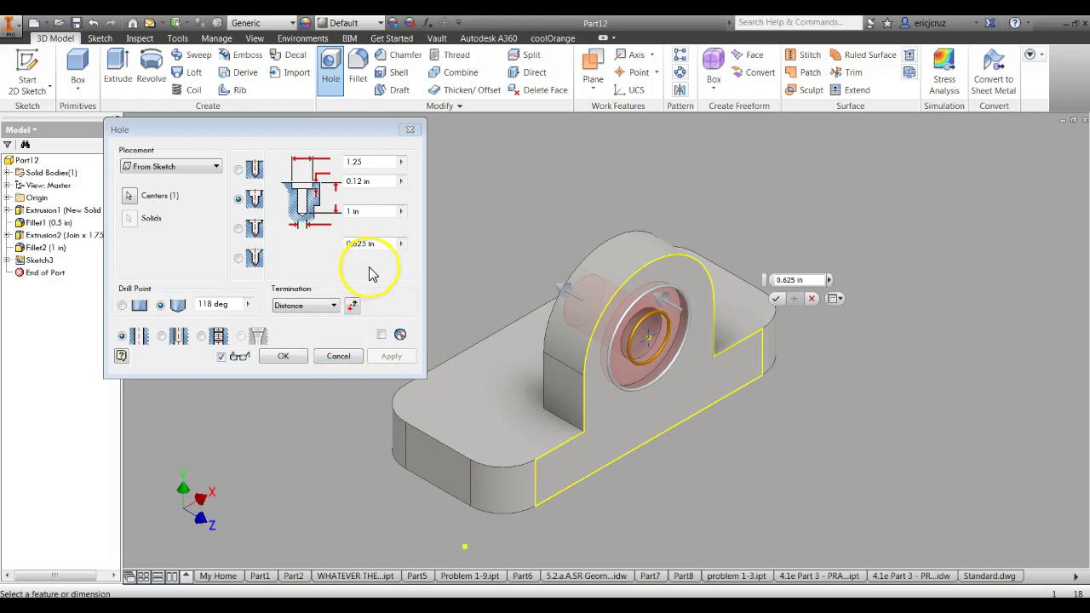
{"action": "left_click", "coordinate": [329, 305]}
{"action": "left_click", "coordinate": [291, 324]}
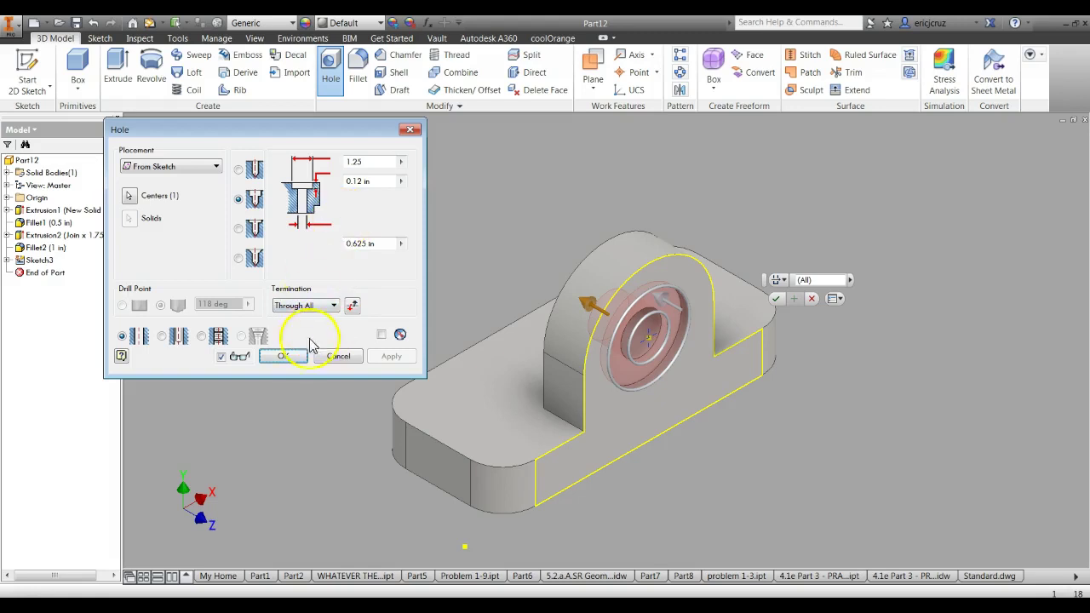
{"action": "left_click", "coordinate": [282, 356]}
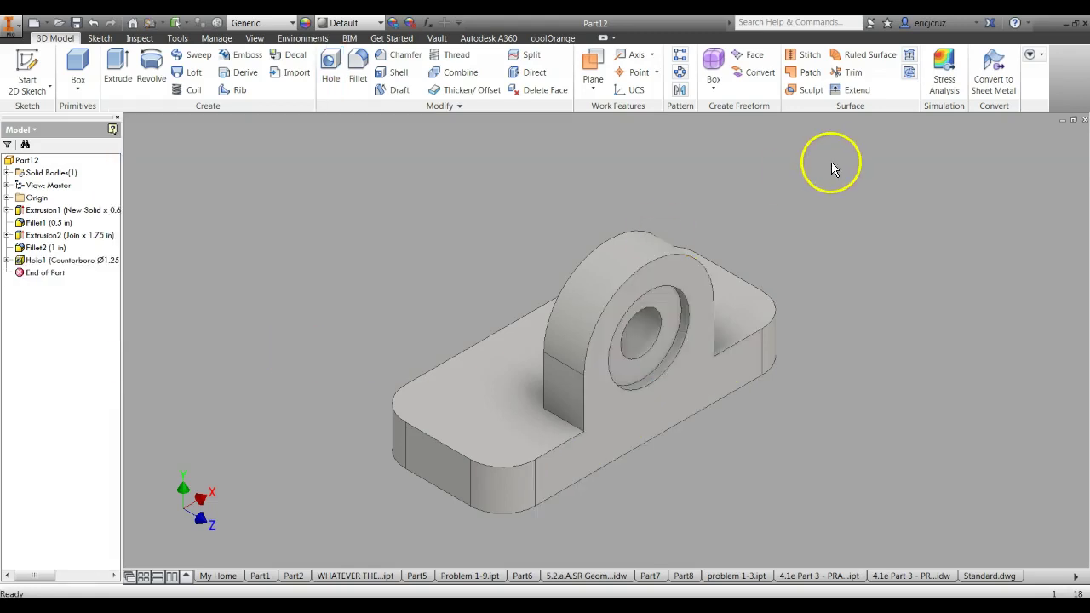
Step: Compare the part with the reference drawing and start a new sketch on the base plate's top face
{"action": "key", "text": "alt+Tab"}
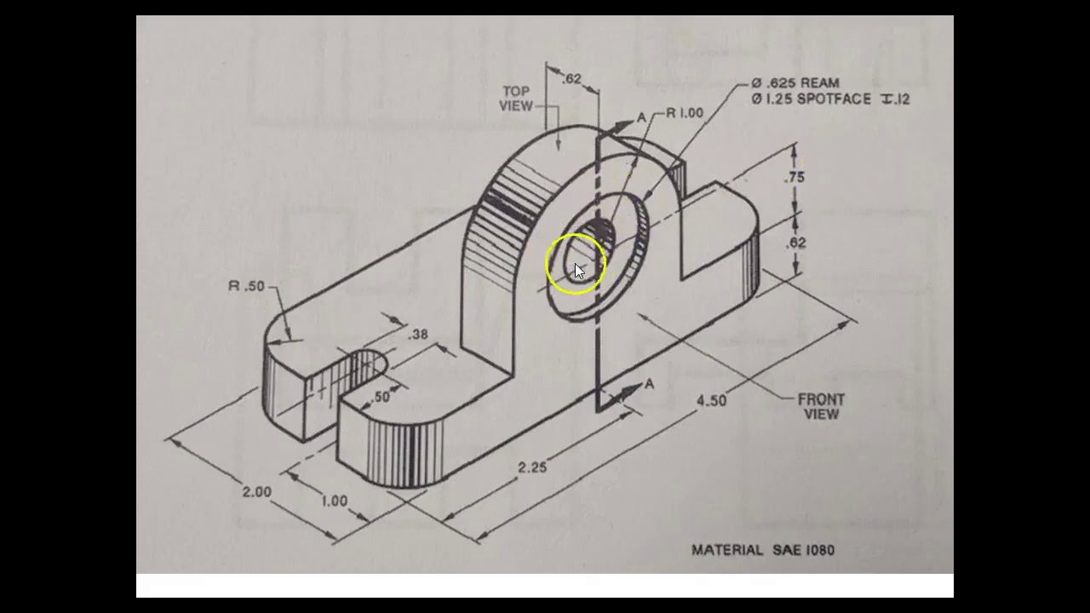
{"action": "key", "text": "alt+Tab"}
{"action": "key", "text": "alt+Tab"}
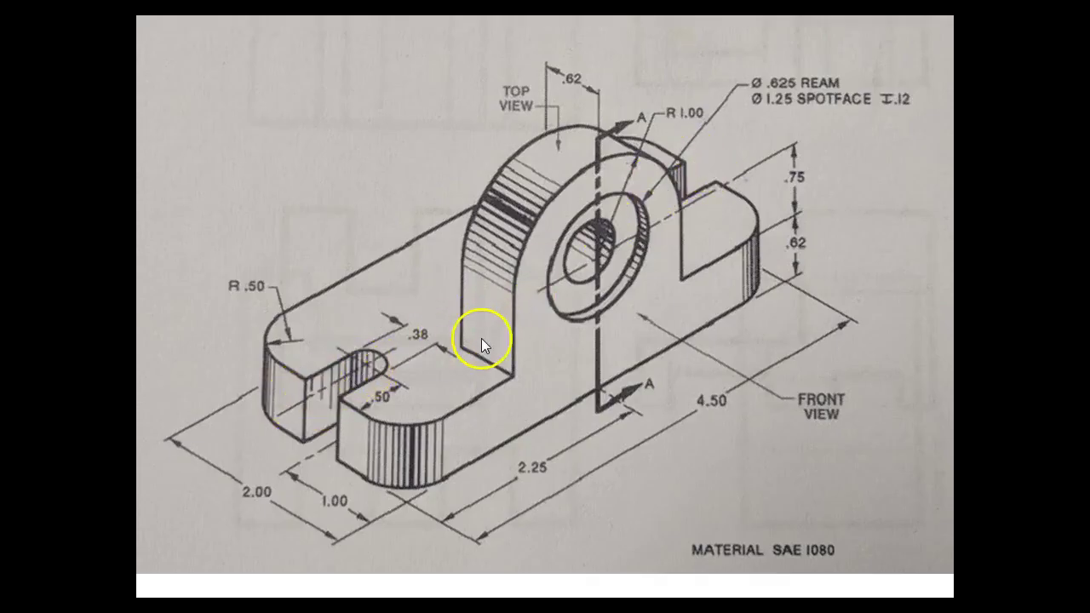
{"action": "key", "text": "alt+Tab"}
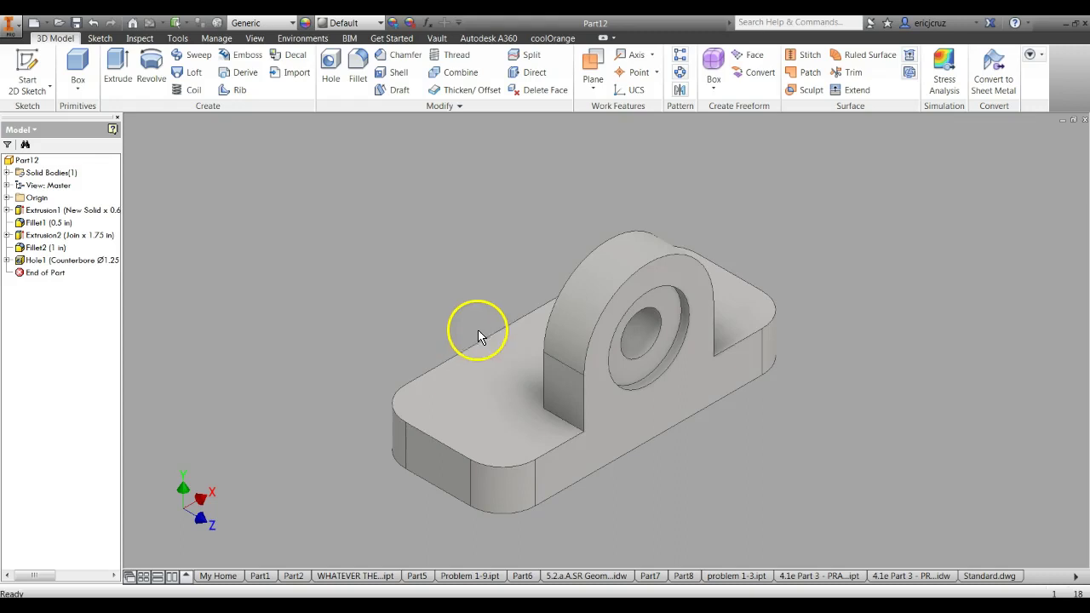
{"action": "right_click", "coordinate": [493, 413]}
{"action": "left_click", "coordinate": [495, 446]}
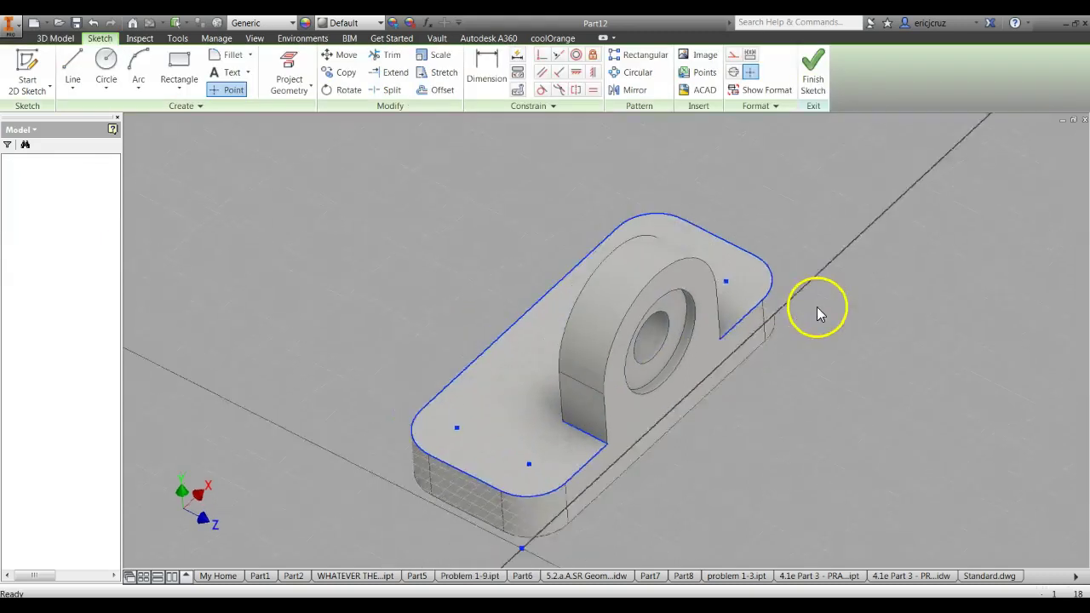
{"action": "left_click", "coordinate": [1083, 145]}
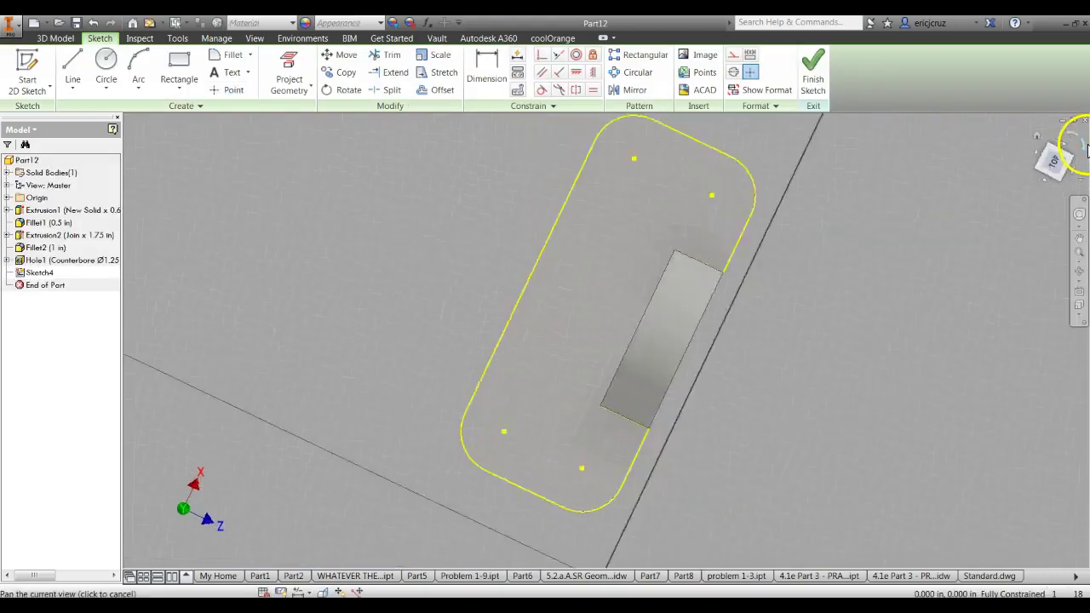
{"action": "scroll", "coordinate": [610, 287], "scroll_direction": "up", "scroll_amount": 3}
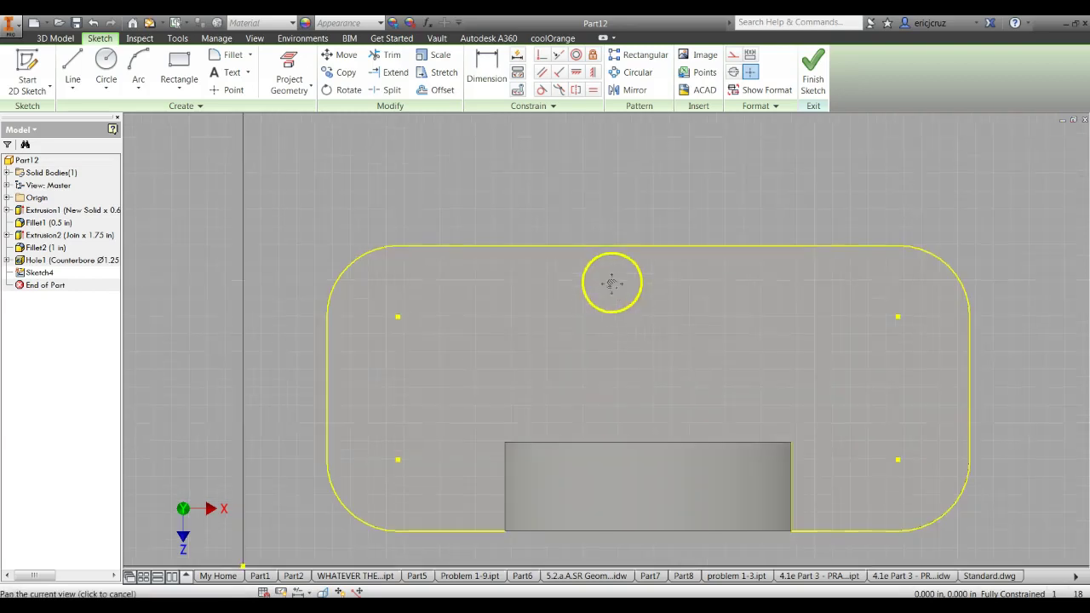
Step: Check the slot callouts on the reference drawing and sketch a 0.38 in diameter circle inside the base plate's left edge
{"action": "key", "text": "alt+Tab"}
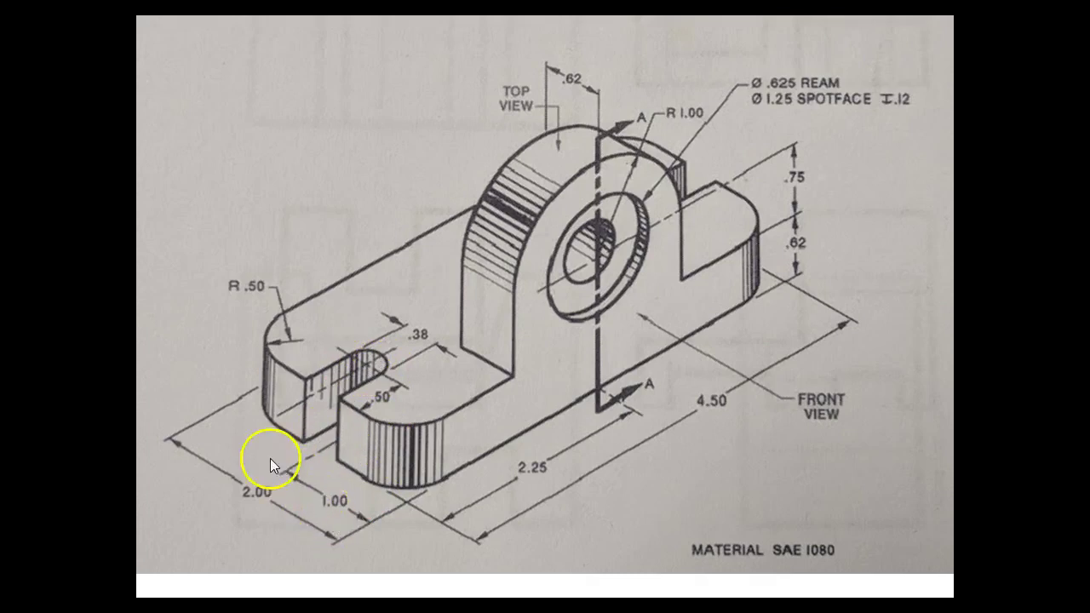
{"action": "key", "text": "alt+Tab"}
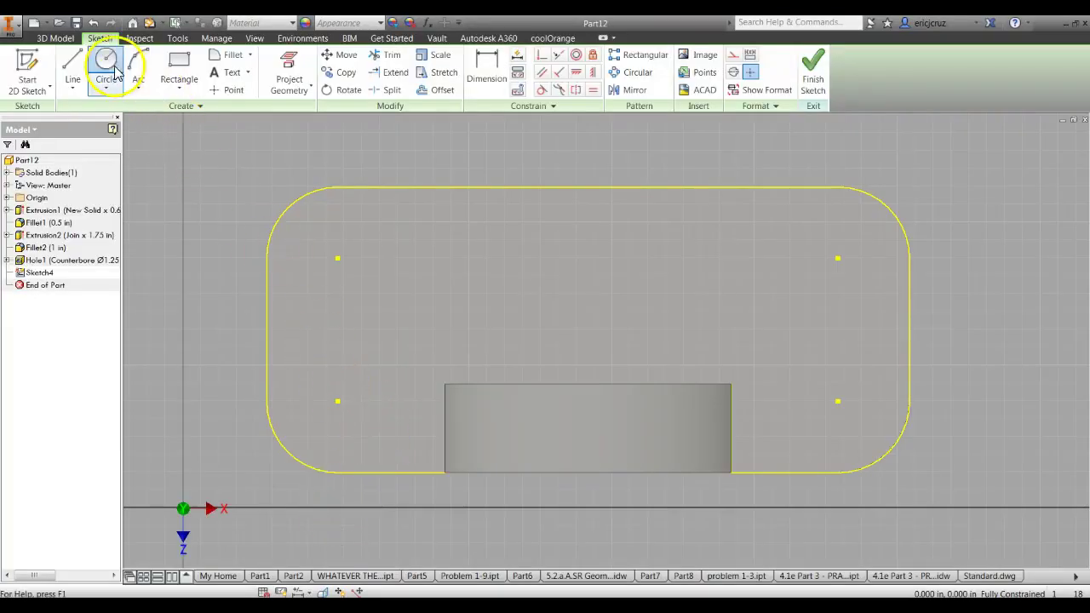
{"action": "key", "text": "alt+Tab"}
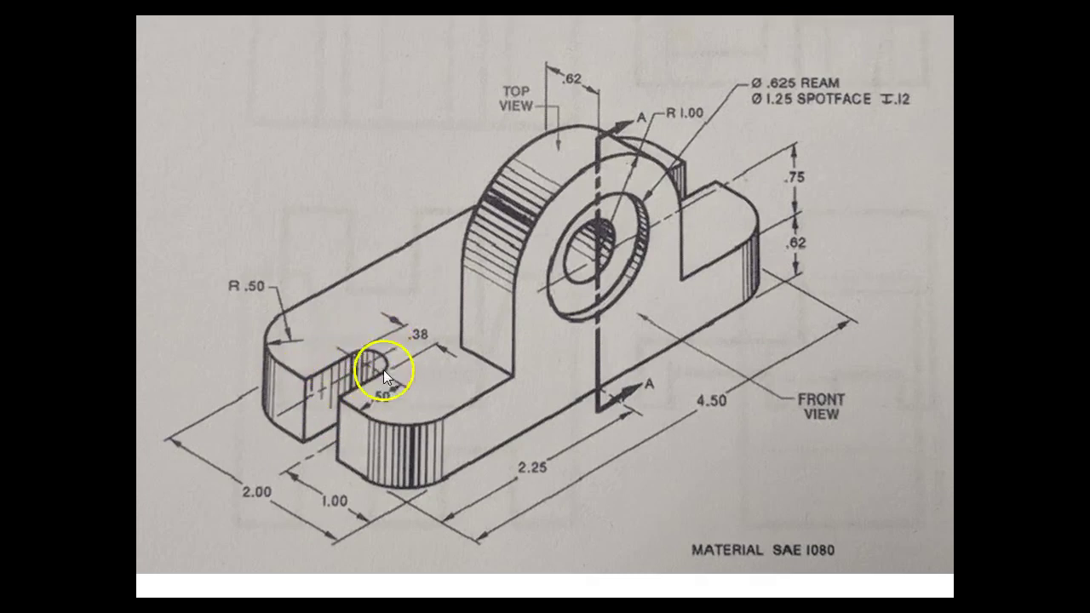
{"action": "key", "text": "alt+Tab"}
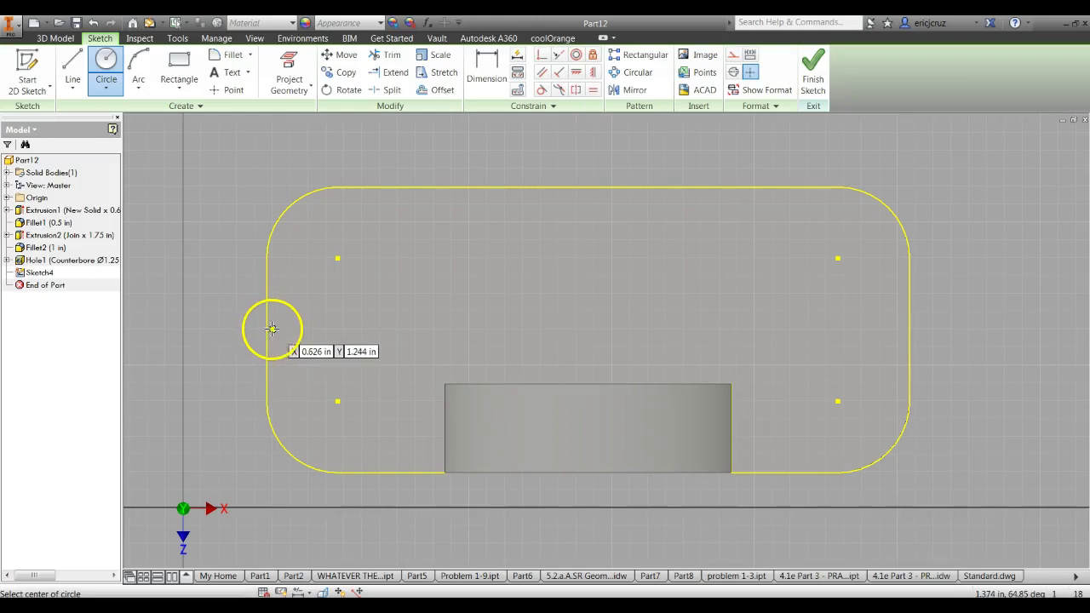
{"action": "left_click", "coordinate": [338, 330]}
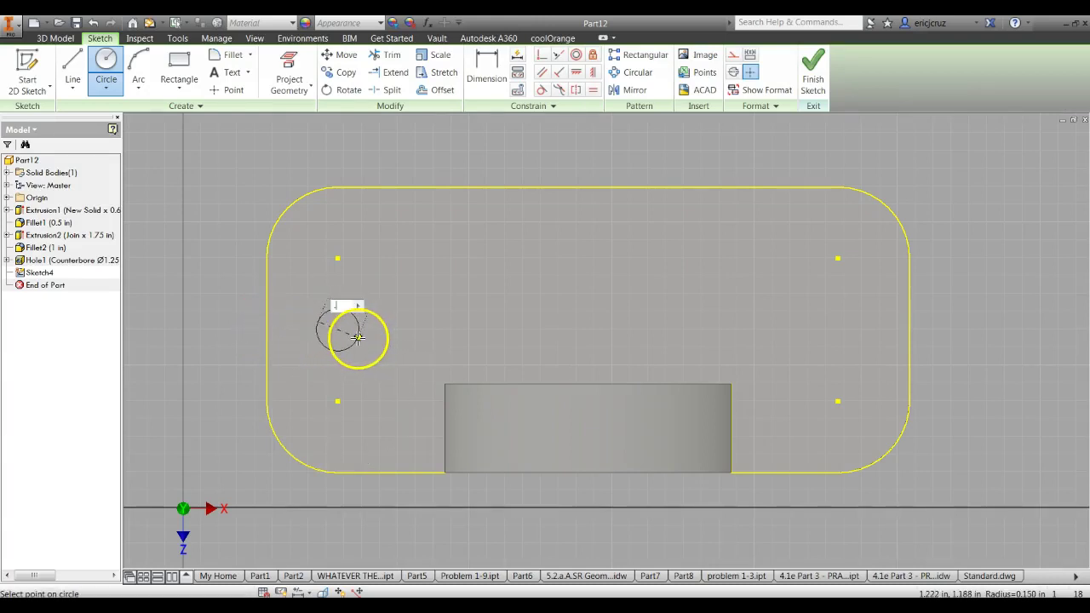
{"action": "type", "text": ".38"}
{"action": "key", "text": "Return"}
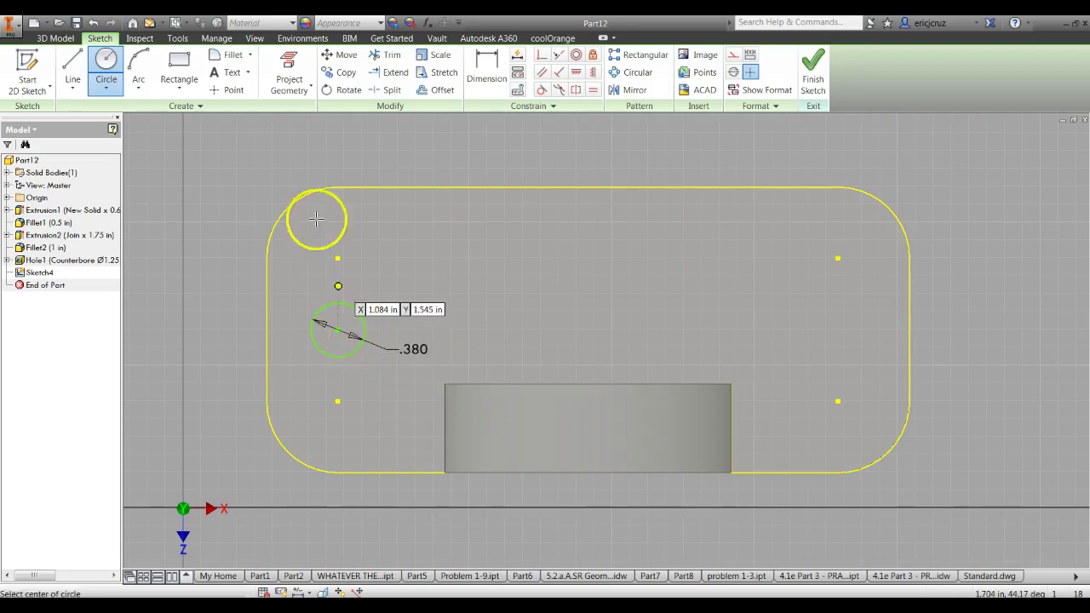
Step: Draw a horizontal line above the circle, extending past the plate's left edge, and make it tangent to the circle
{"action": "left_click", "coordinate": [73, 61]}
{"action": "left_click", "coordinate": [372, 291]}
{"action": "left_click", "coordinate": [243, 291]}
{"action": "key", "text": "Escape"}
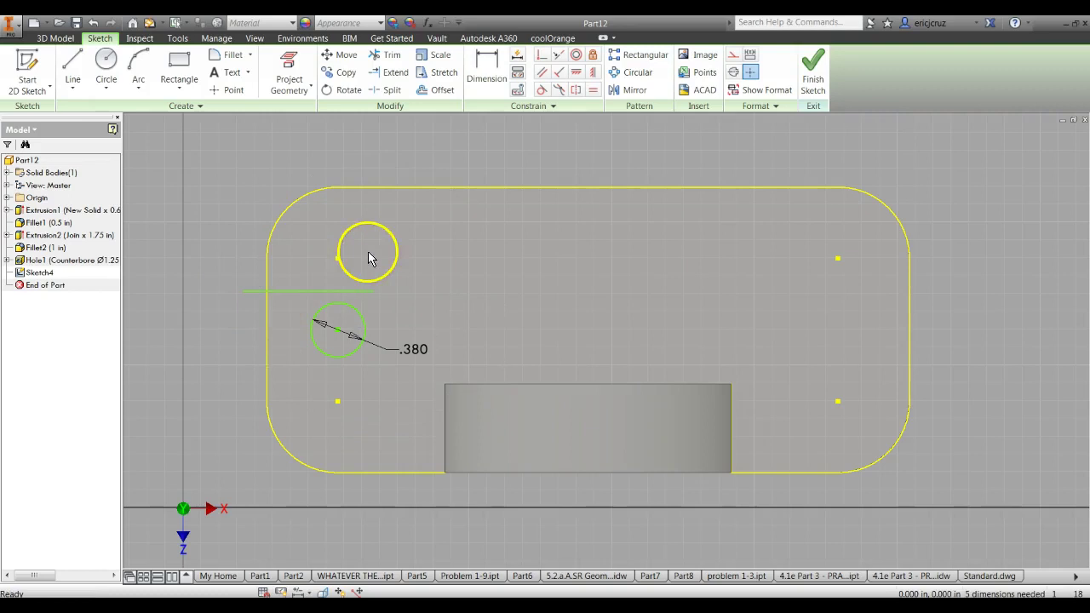
{"action": "left_click", "coordinate": [575, 71]}
{"action": "left_click", "coordinate": [337, 293]}
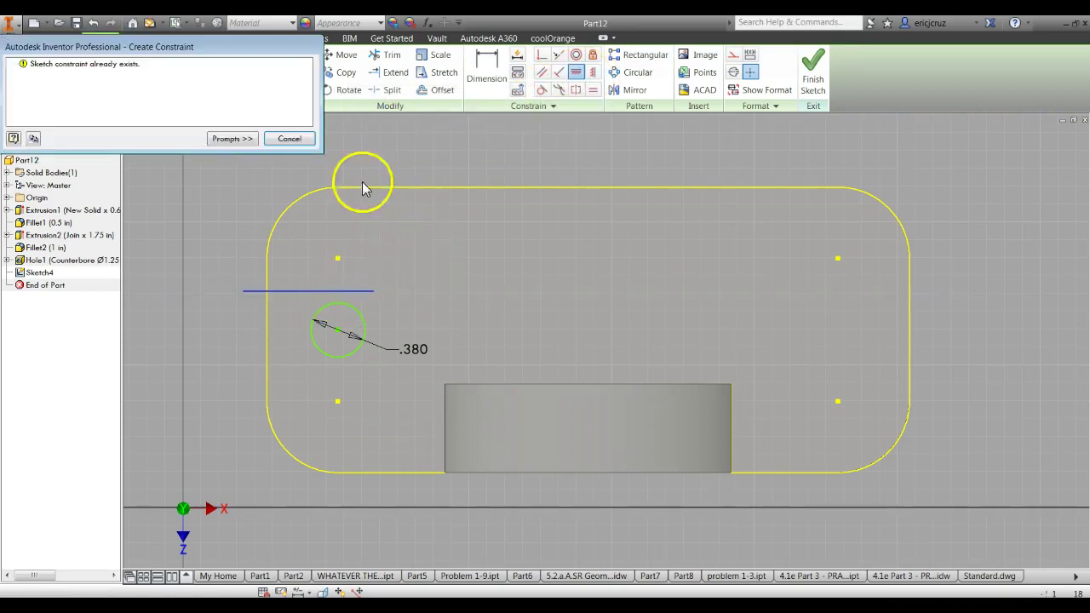
{"action": "left_click", "coordinate": [290, 138]}
{"action": "left_click", "coordinate": [542, 90]}
{"action": "left_click", "coordinate": [303, 297]}
{"action": "left_click", "coordinate": [322, 312]}
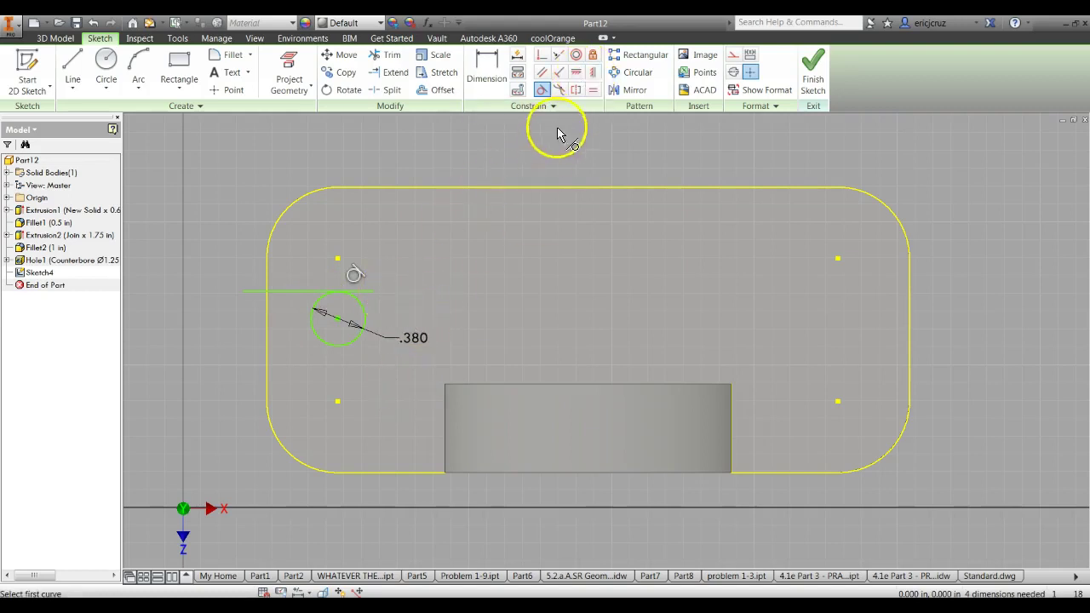
Step: Align the circle's center horizontally with the midpoint of the base plate's left edge
{"action": "left_click", "coordinate": [337, 320]}
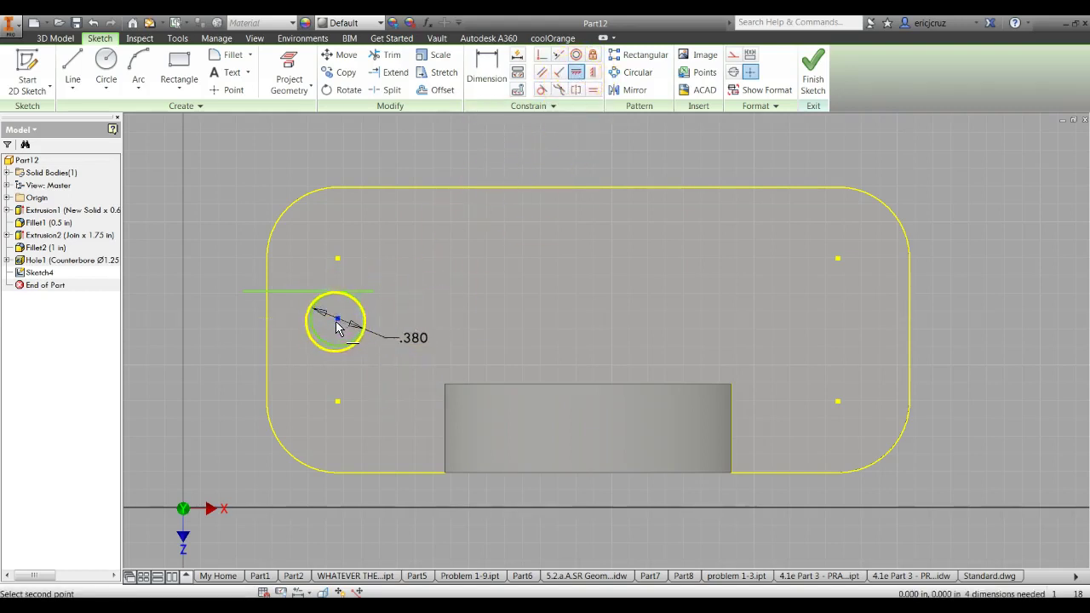
{"action": "left_click", "coordinate": [267, 332]}
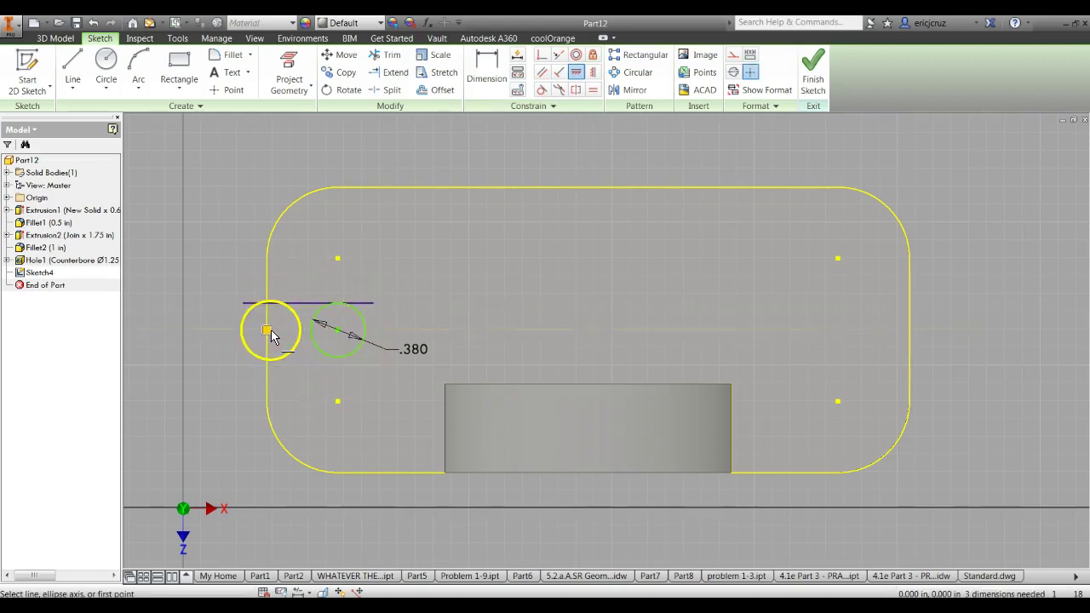
{"action": "left_click", "coordinate": [264, 329]}
{"action": "mouse_move", "coordinate": [1029, 156]}
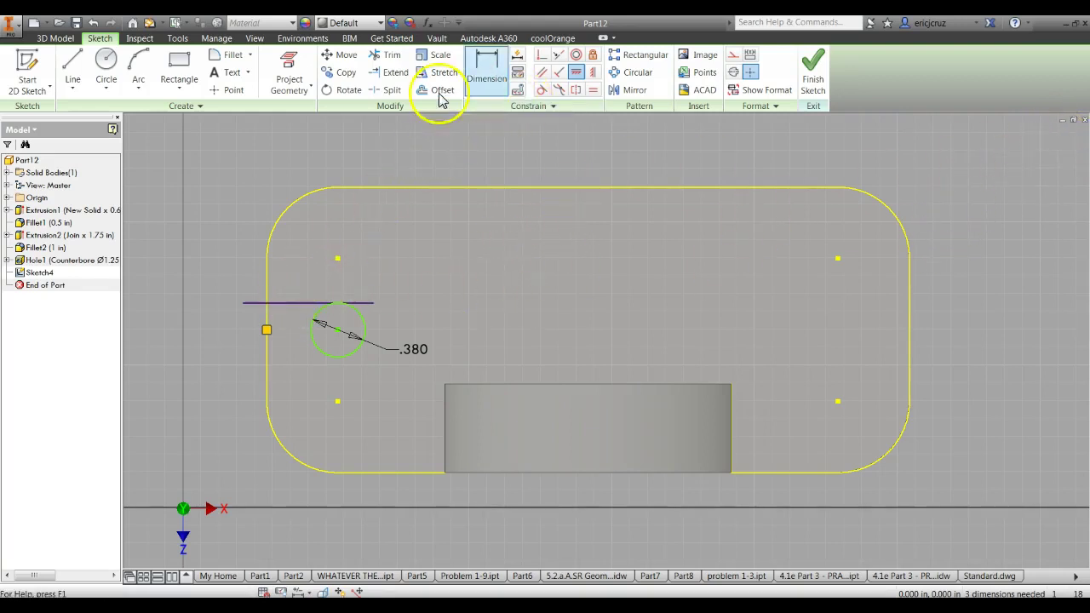
Step: Draw a second horizontal line below the circle and make it tangent to the circle
{"action": "left_click", "coordinate": [72, 66]}
{"action": "left_click", "coordinate": [247, 370]}
{"action": "left_click", "coordinate": [373, 370]}
{"action": "key", "text": "Escape"}
{"action": "left_click", "coordinate": [547, 95]}
{"action": "left_click", "coordinate": [337, 370]}
{"action": "left_click", "coordinate": [340, 357]}
{"action": "key", "text": "Escape"}
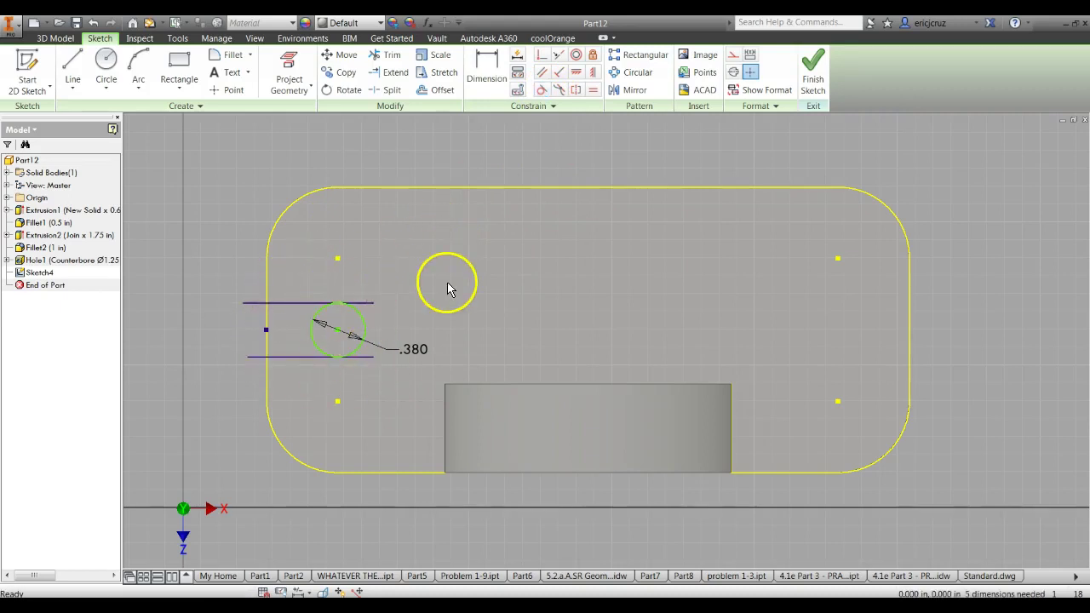
Step: Trim the line ends and the circle's inner arc to leave an open slot profile, and finish the sketch
{"action": "key", "text": "x"}
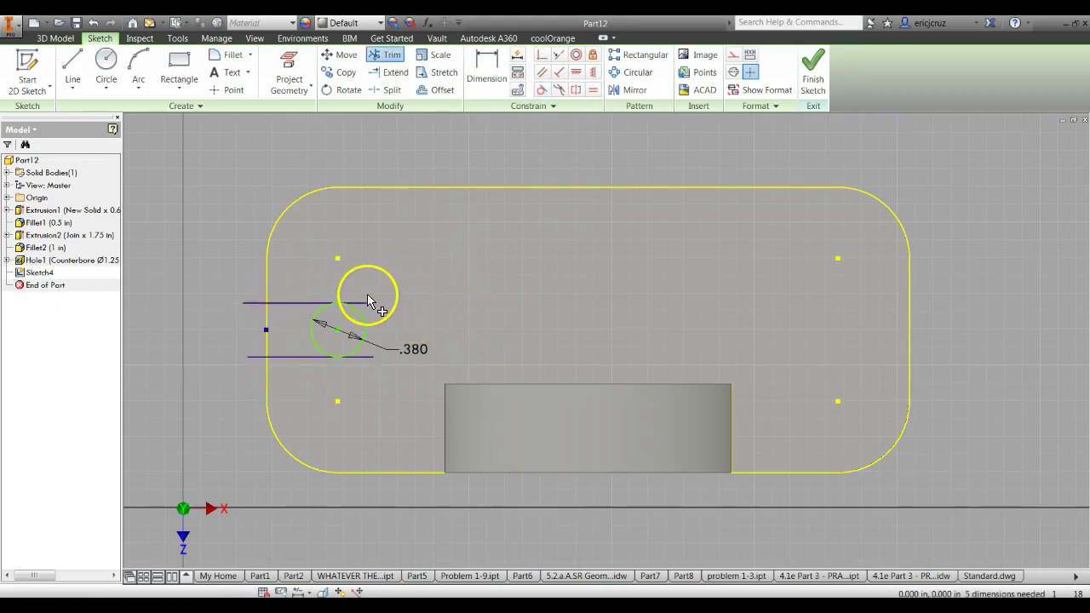
{"action": "left_click", "coordinate": [322, 352]}
{"action": "left_click", "coordinate": [248, 300]}
{"action": "left_click", "coordinate": [254, 358]}
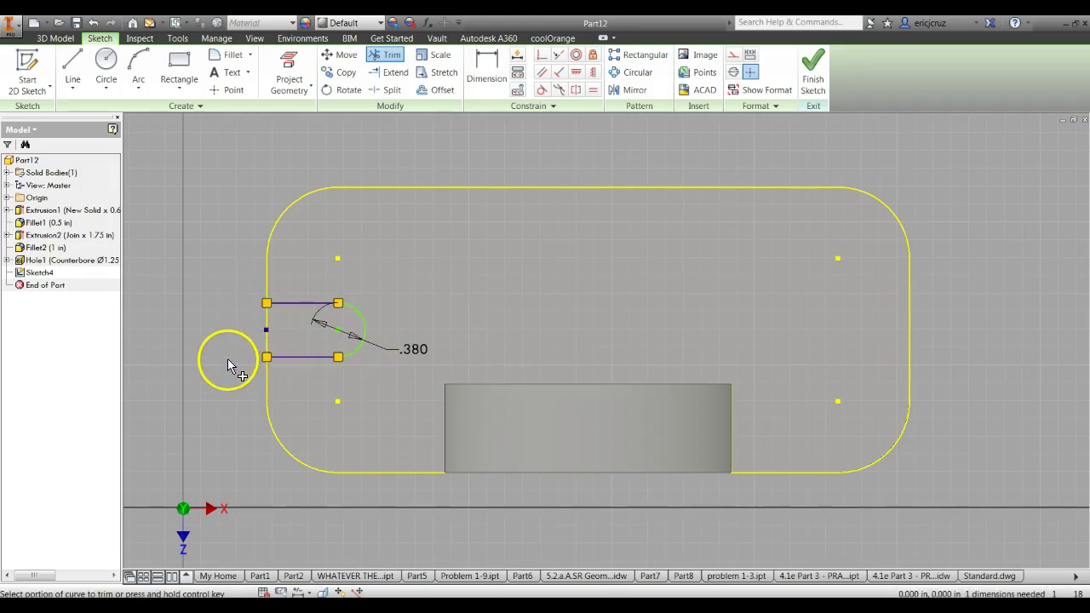
{"action": "left_click", "coordinate": [813, 77]}
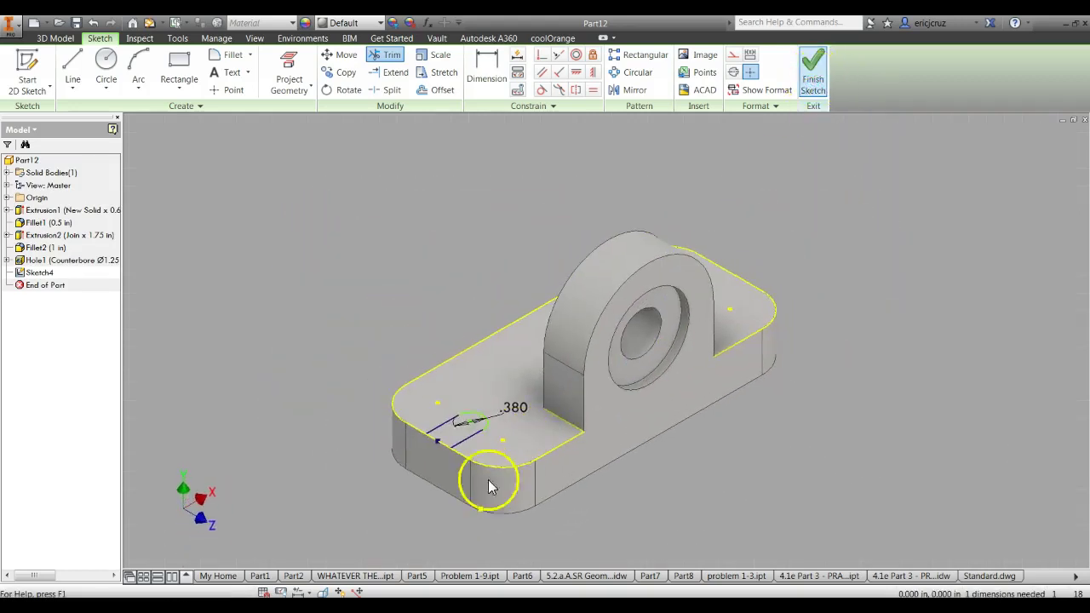
Step: Cut the slot profile out of the base plate with an extrusion distance of 1.75 in
{"action": "left_click", "coordinate": [120, 81]}
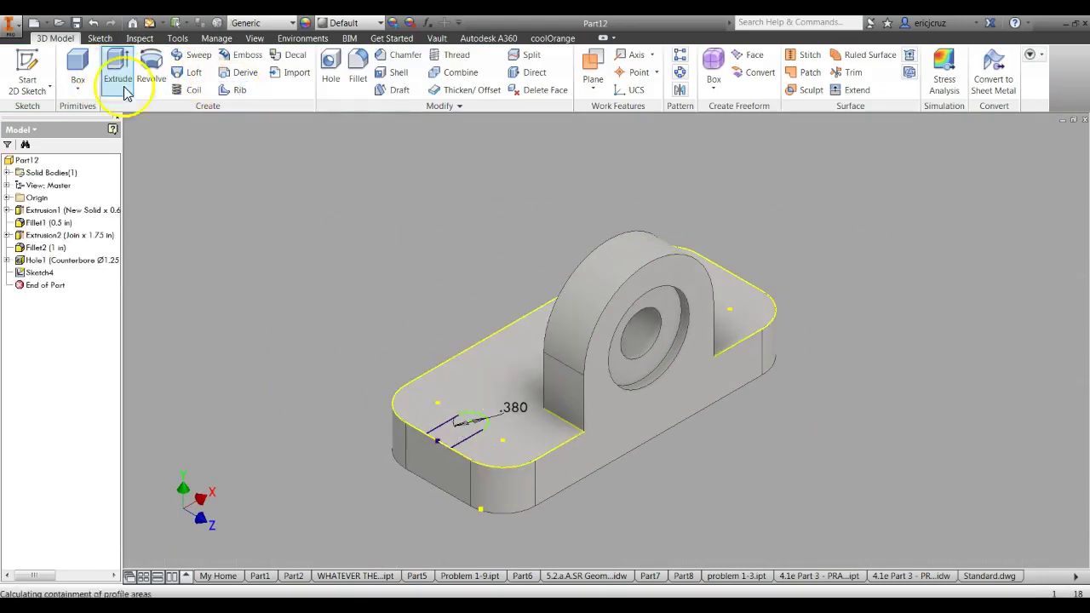
{"action": "left_click", "coordinate": [457, 436]}
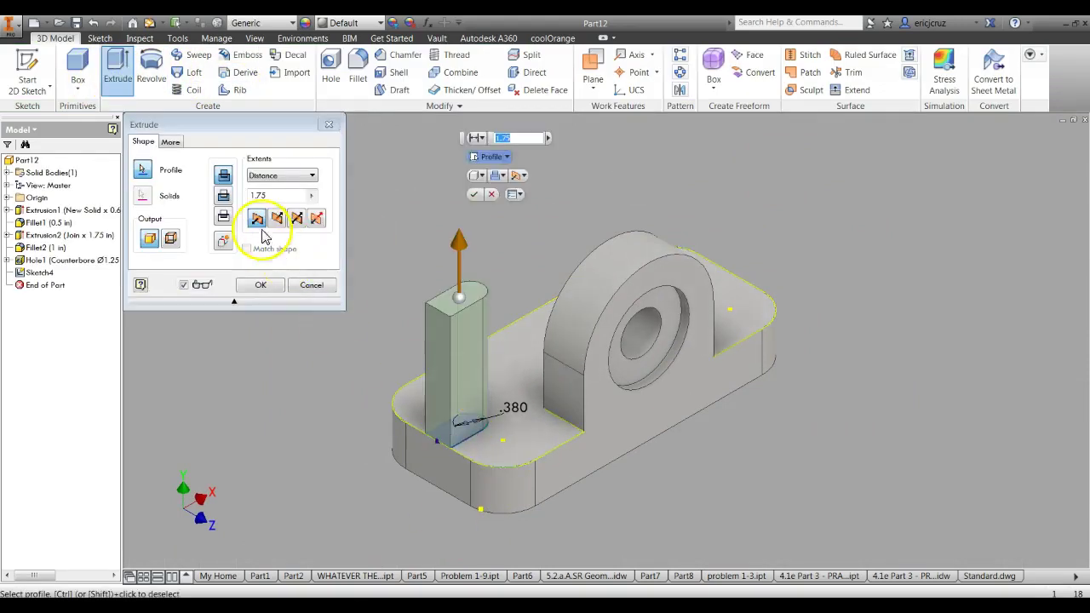
{"action": "left_click", "coordinate": [223, 195]}
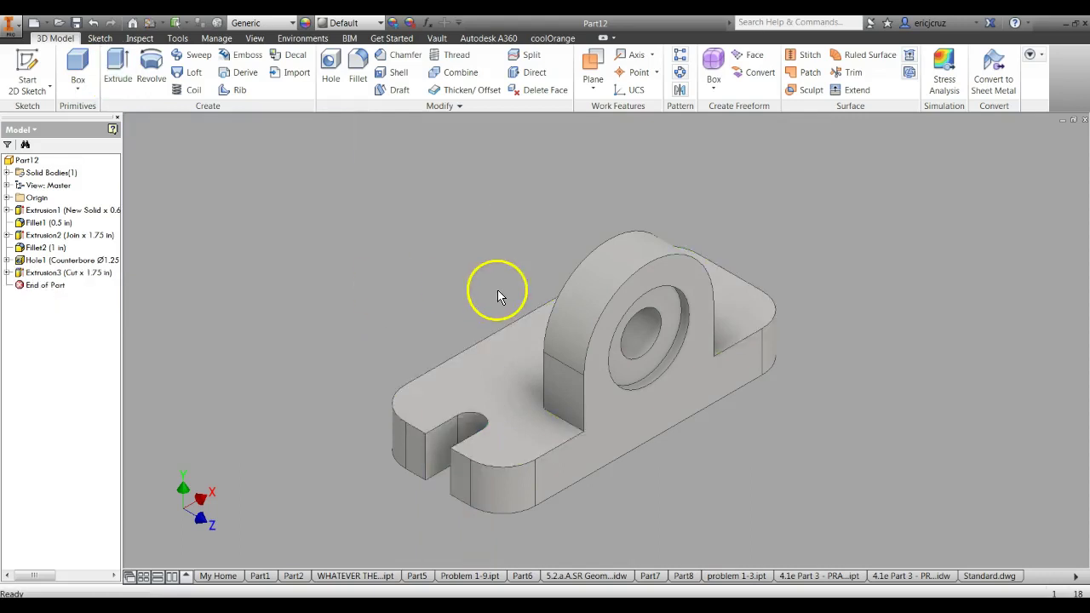
Step: Start a sketch on the plate's top face and draw a 0.38 in wide center-to-center slot ending at the right edge's midpoint
{"action": "right_click", "coordinate": [489, 362]}
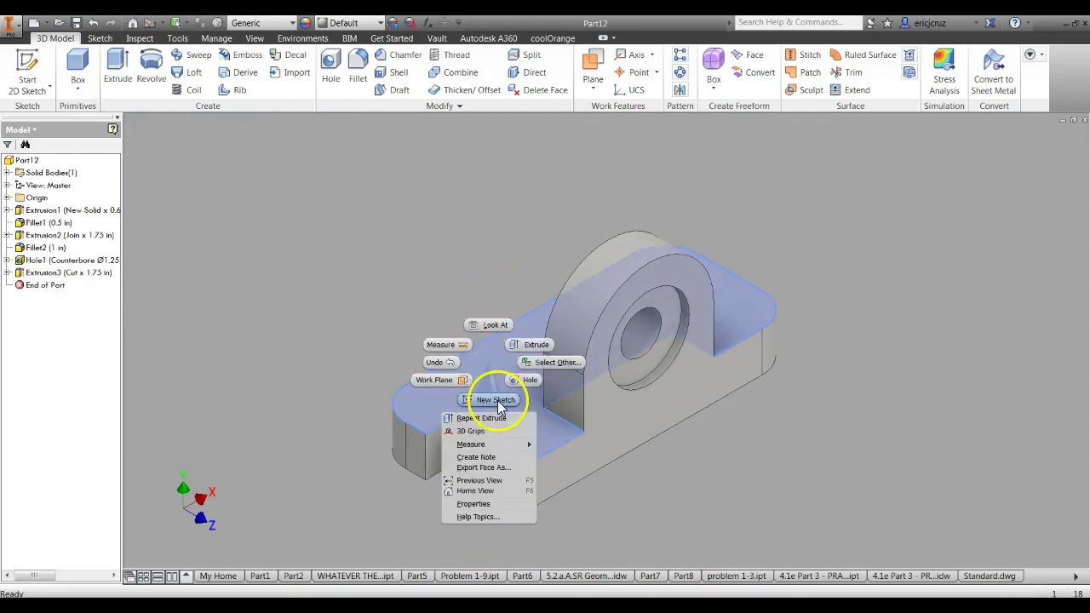
{"action": "left_click", "coordinate": [498, 402]}
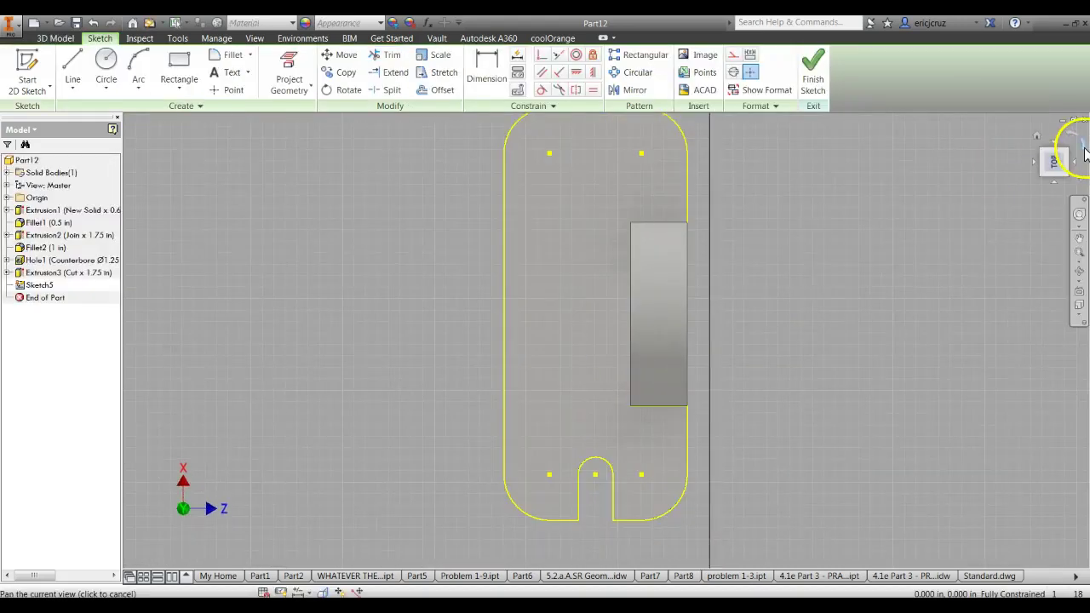
{"action": "left_click", "coordinate": [1085, 152]}
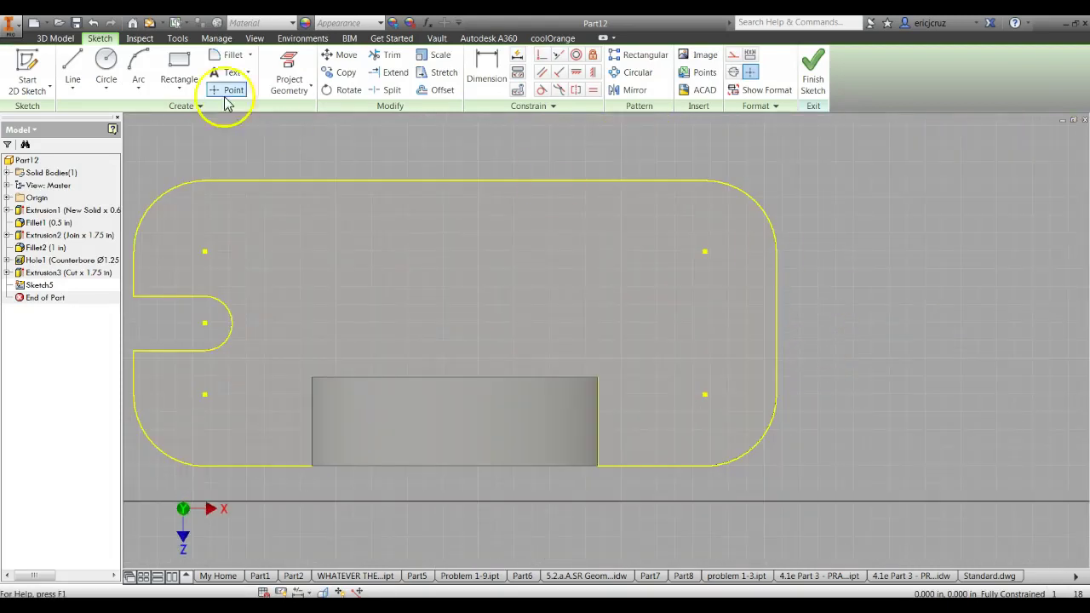
{"action": "left_click", "coordinate": [188, 94]}
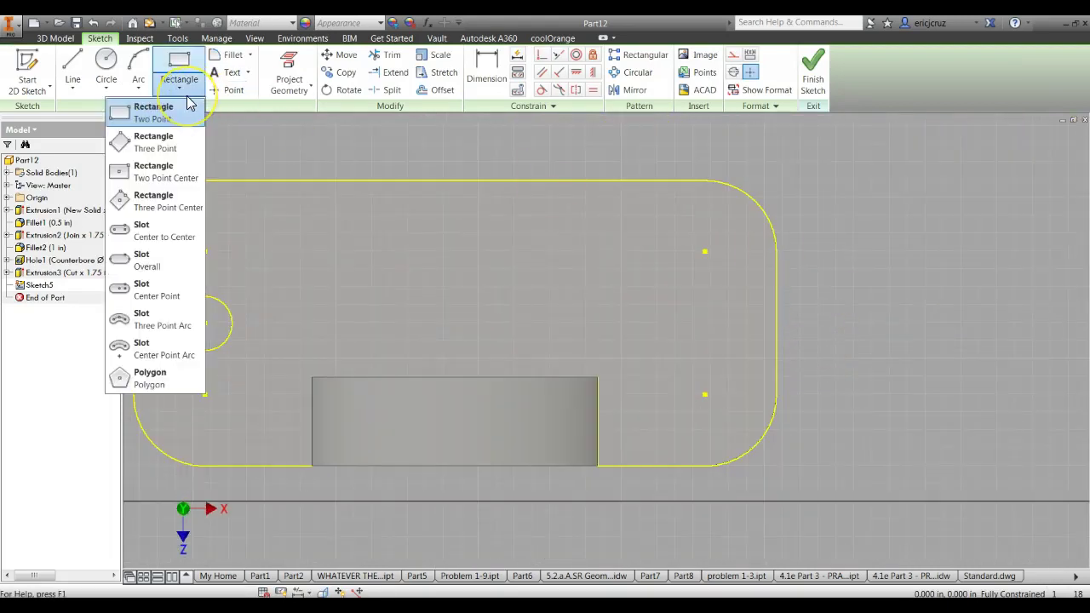
{"action": "left_click", "coordinate": [150, 230]}
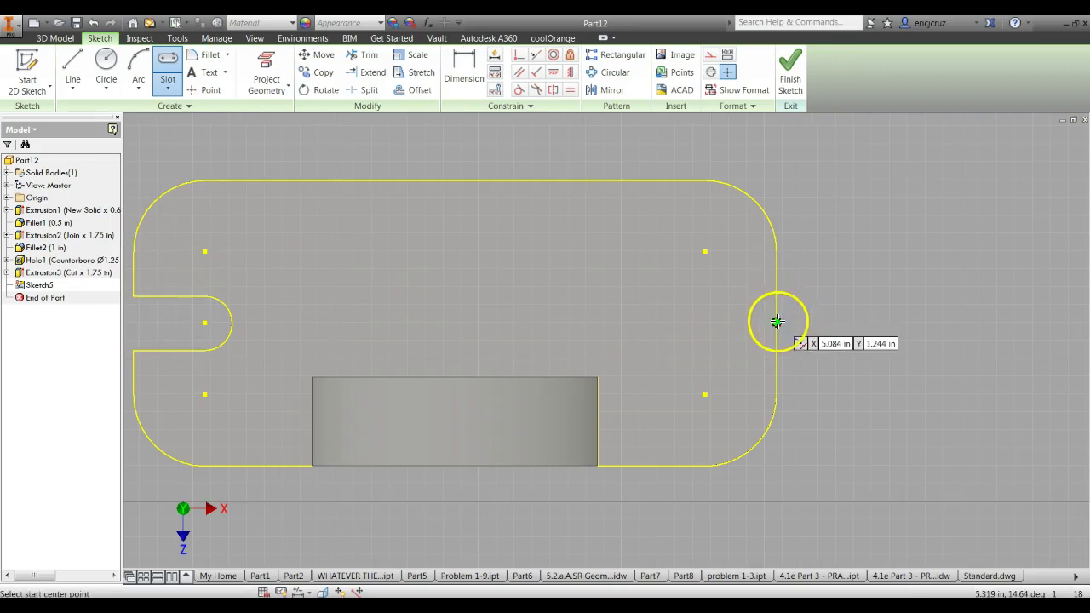
{"action": "left_click", "coordinate": [705, 322]}
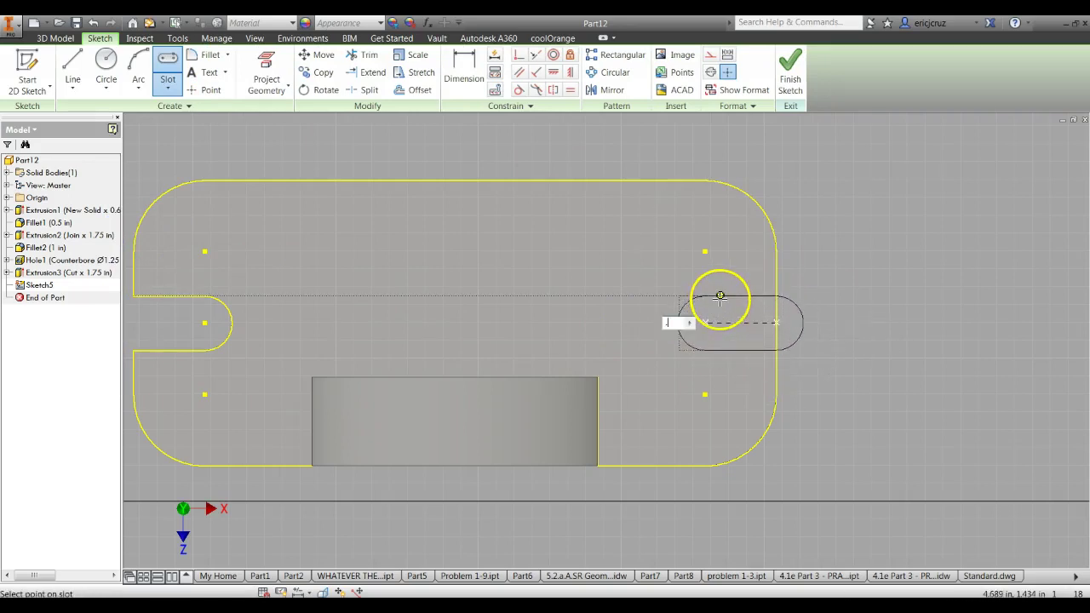
{"action": "left_click", "coordinate": [720, 296]}
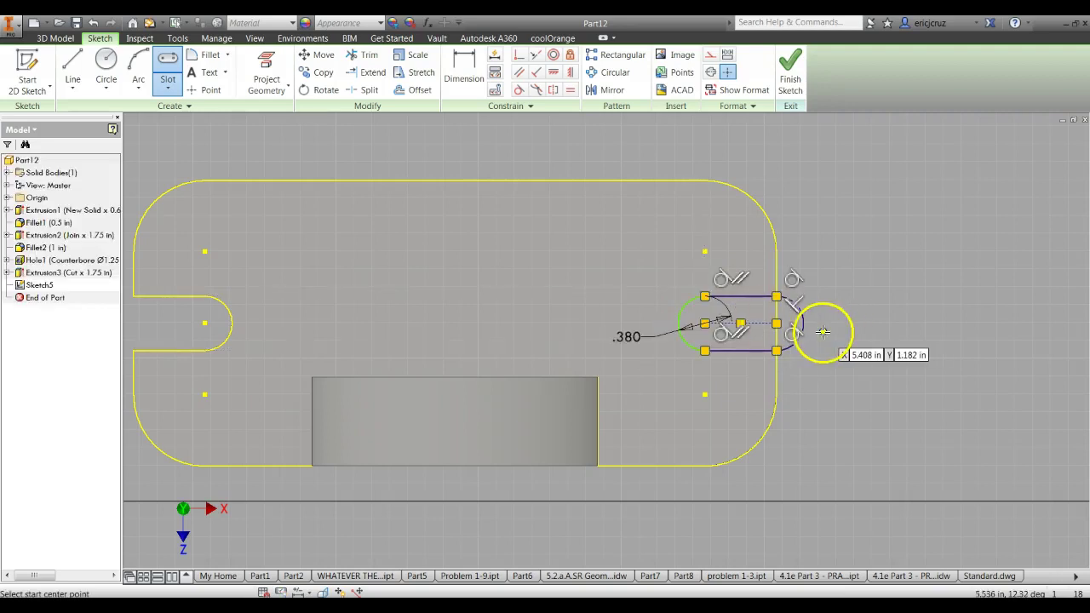
Step: Recheck the reference drawing and undo the right-end slot sketch and the slot cut
{"action": "key", "text": "alt+Tab"}
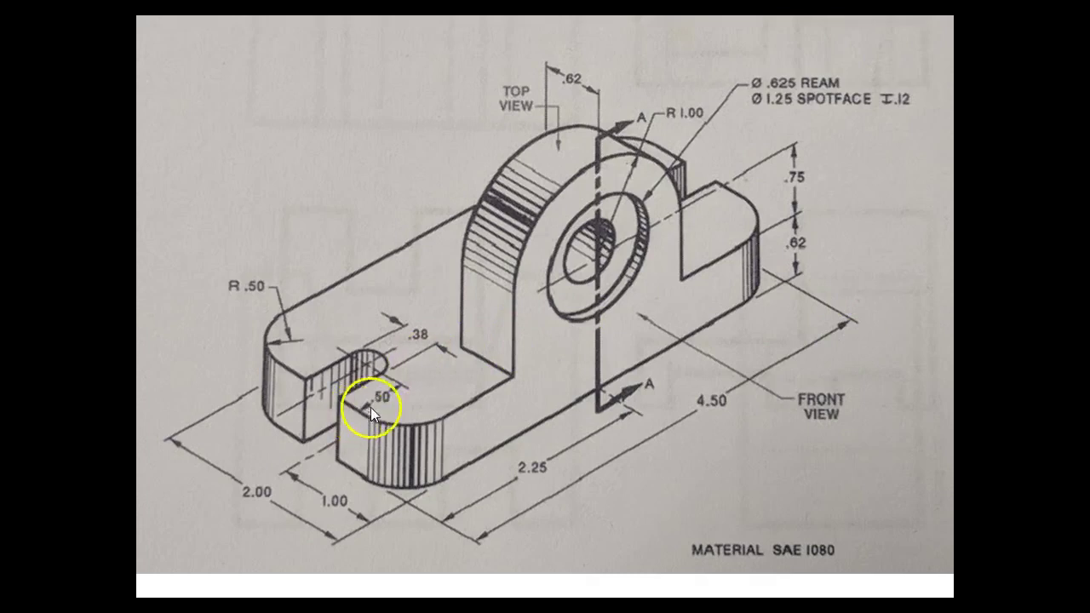
{"action": "key", "text": "alt+Tab"}
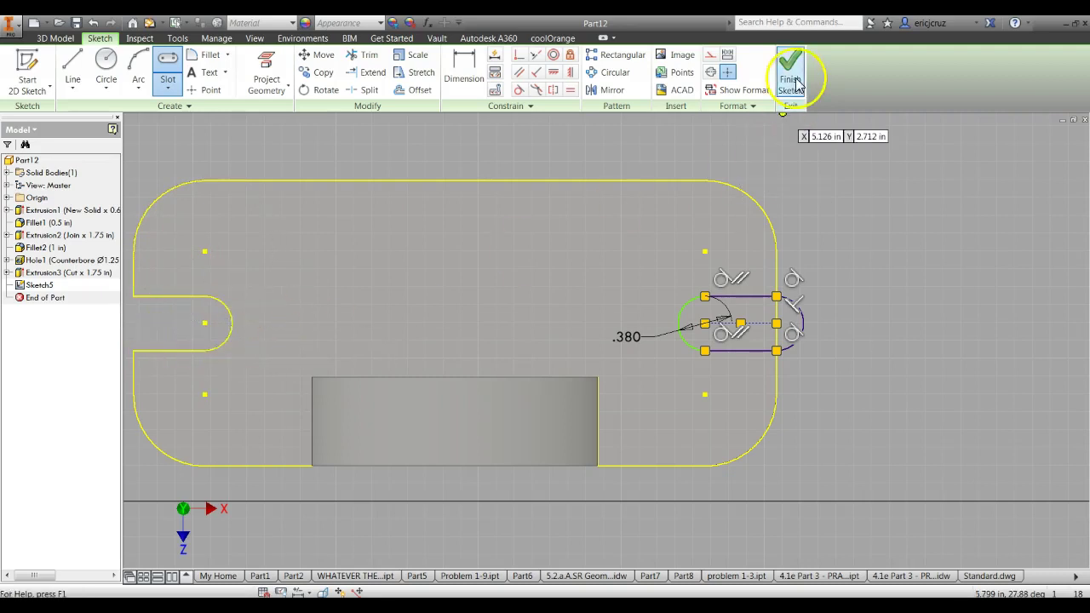
{"action": "key", "text": "ctrl+z"}
{"action": "key", "text": "ctrl+z"}
{"action": "key", "text": "ctrl+z"}
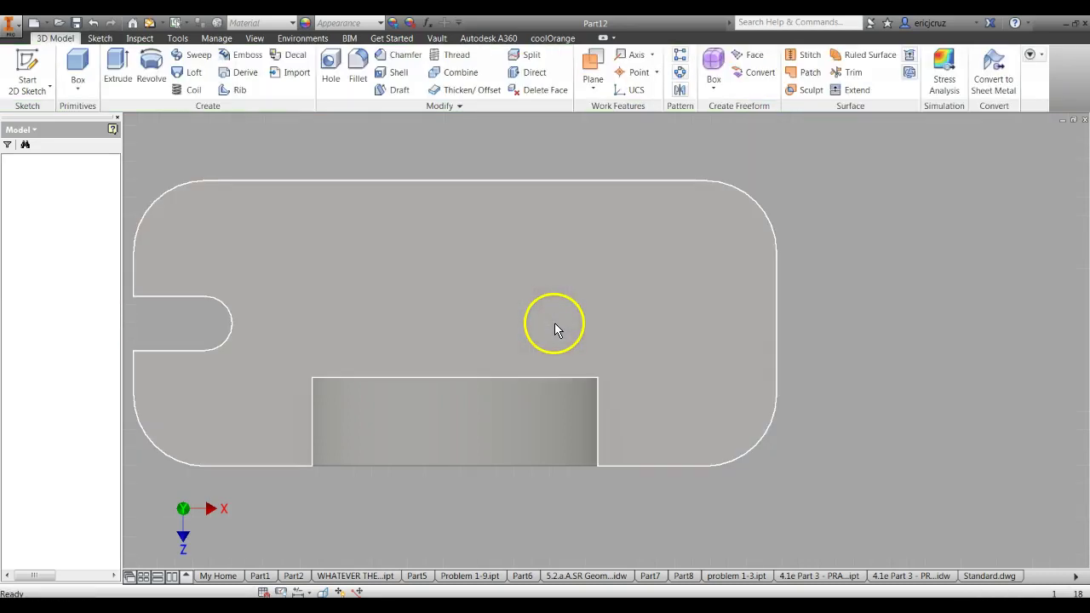
Step: Edit the existing slot sketch, dimension its arc center 0.5 in from the plate's left edge, and finish the sketch
{"action": "middle_click_drag", "start_coordinate": [389, 314], "coordinate": [473, 302]}
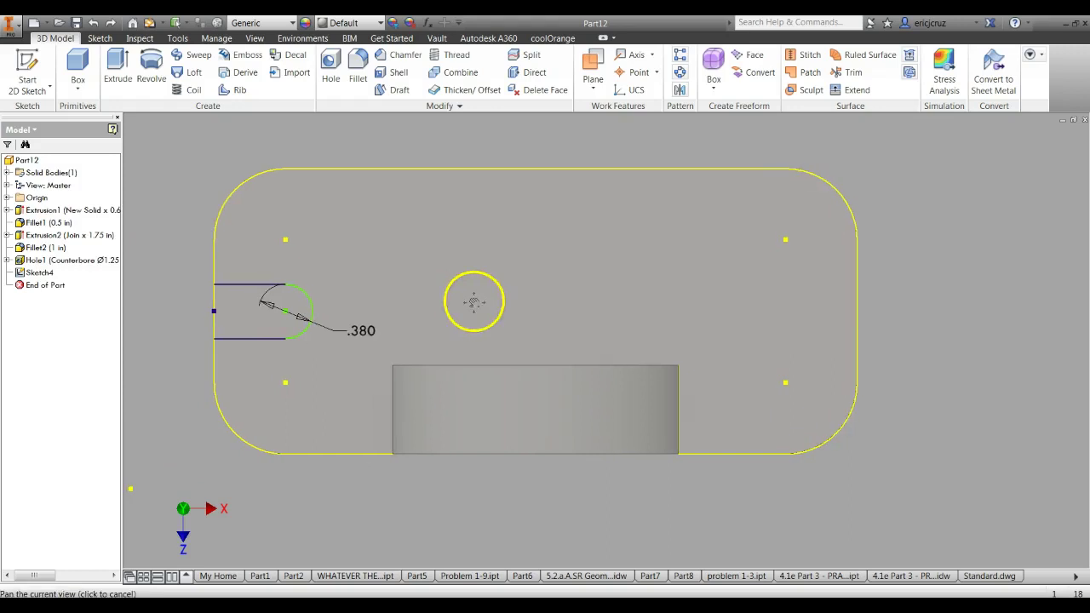
{"action": "right_click", "coordinate": [40, 272]}
{"action": "left_click", "coordinate": [72, 316]}
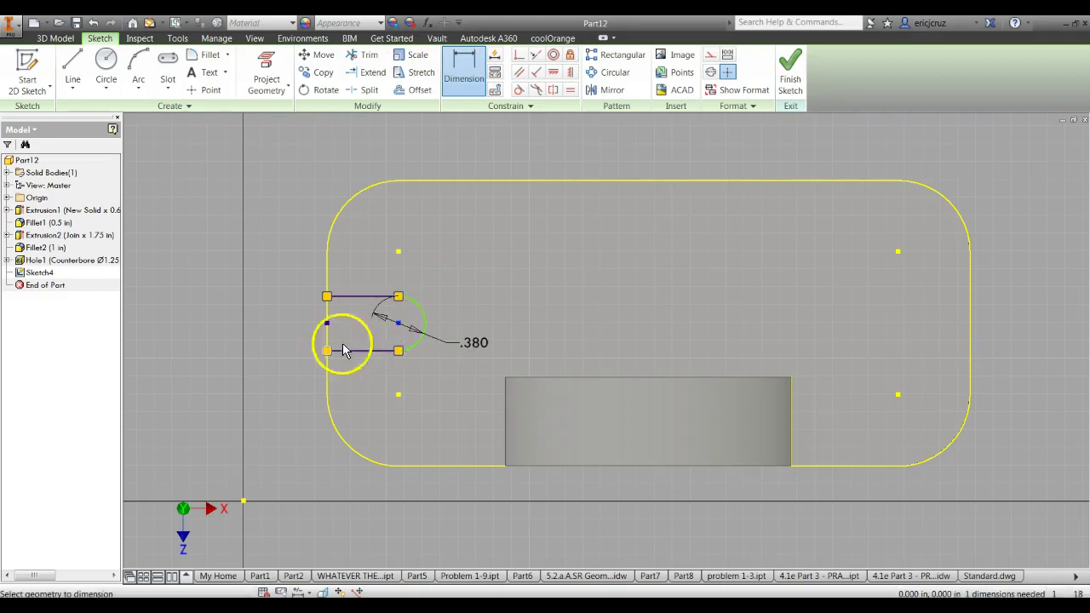
{"action": "left_click", "coordinate": [332, 346]}
{"action": "left_click", "coordinate": [366, 389]}
{"action": "left_click", "coordinate": [413, 442]}
{"action": "key", "text": "alt+Tab"}
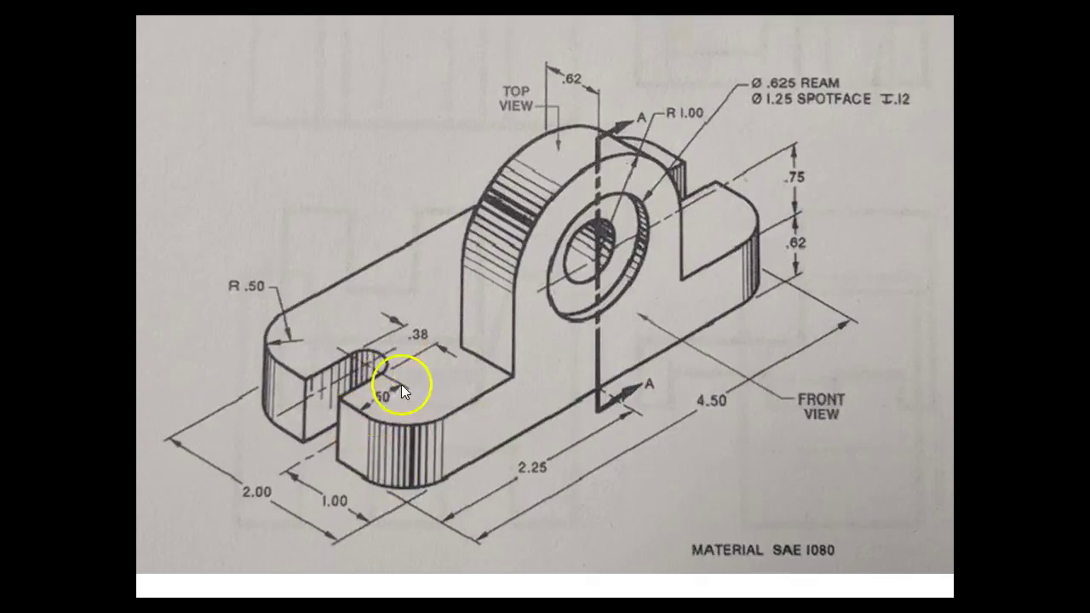
{"action": "key", "text": "alt+Tab"}
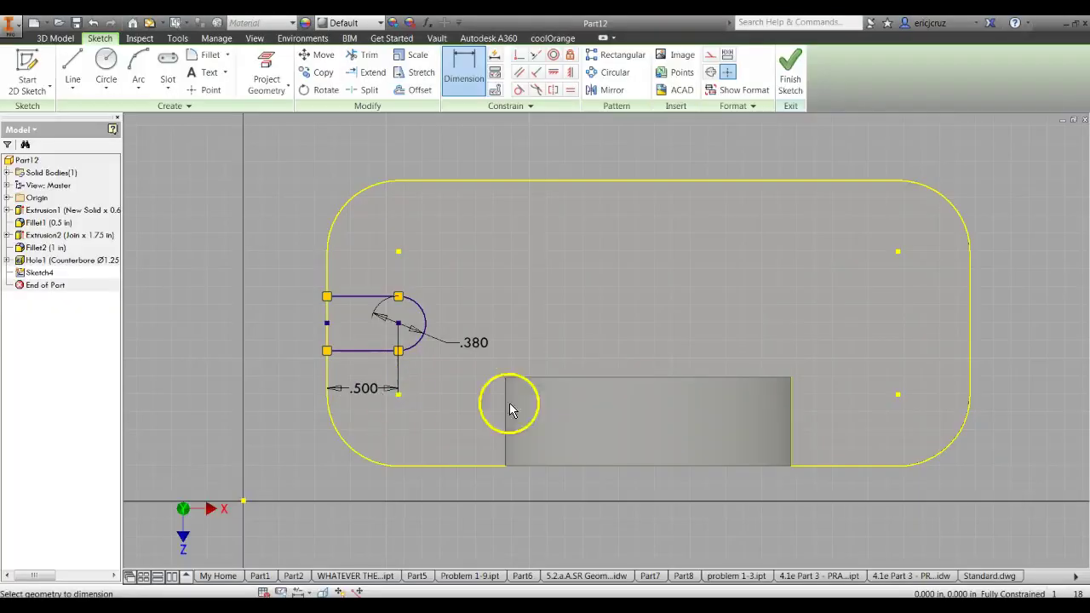
{"action": "left_click", "coordinate": [791, 68]}
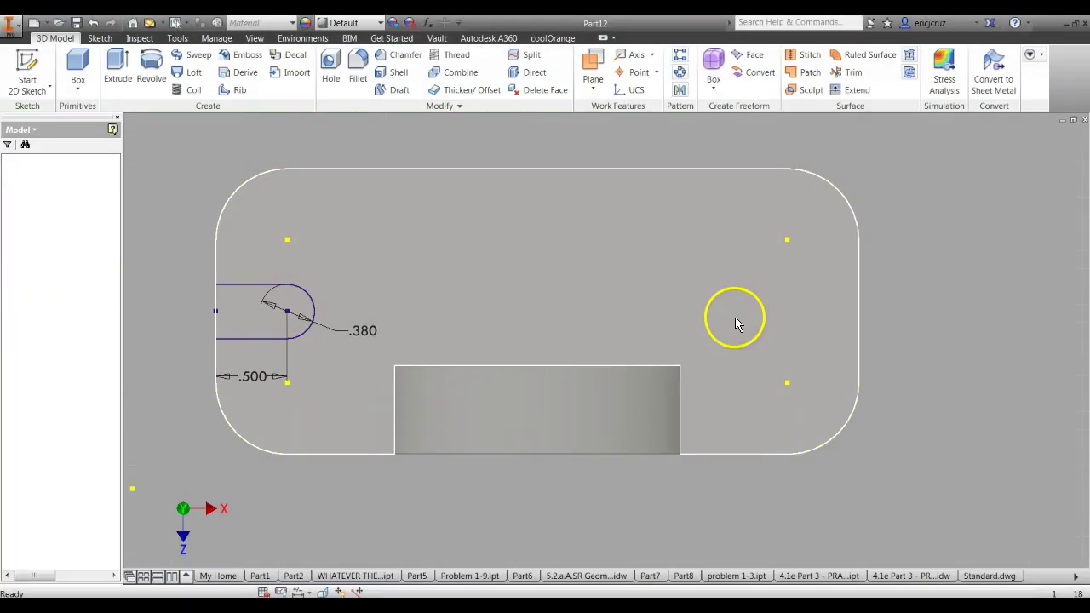
{"action": "middle_click_drag", "start_coordinate": [732, 316], "coordinate": [729, 301], "text": "shift"}
{"action": "right_click", "coordinate": [727, 274]}
{"action": "left_click", "coordinate": [730, 310]}
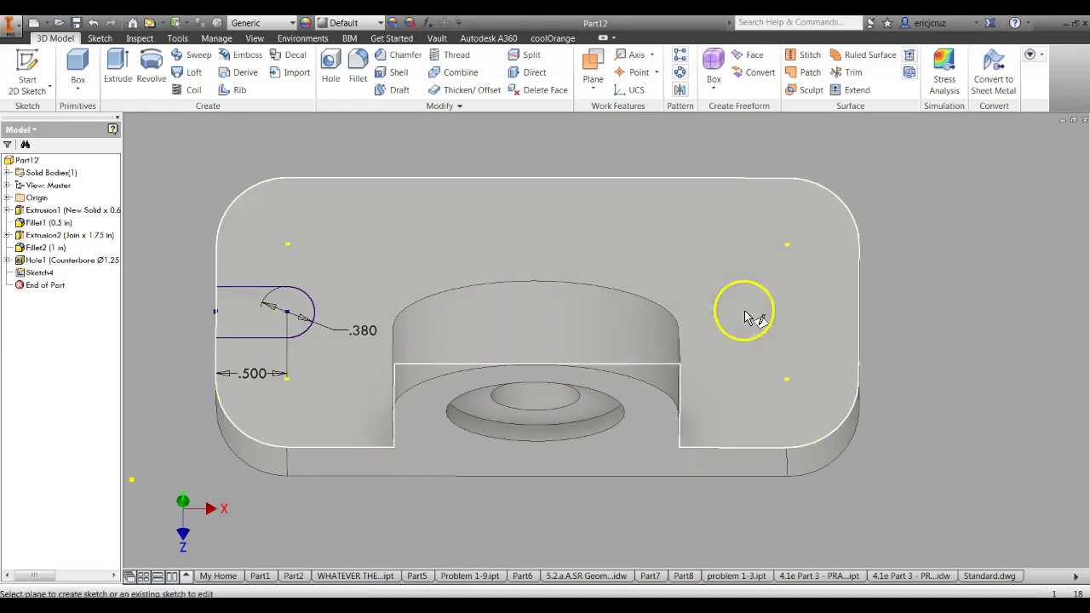
{"action": "left_click", "coordinate": [1053, 158]}
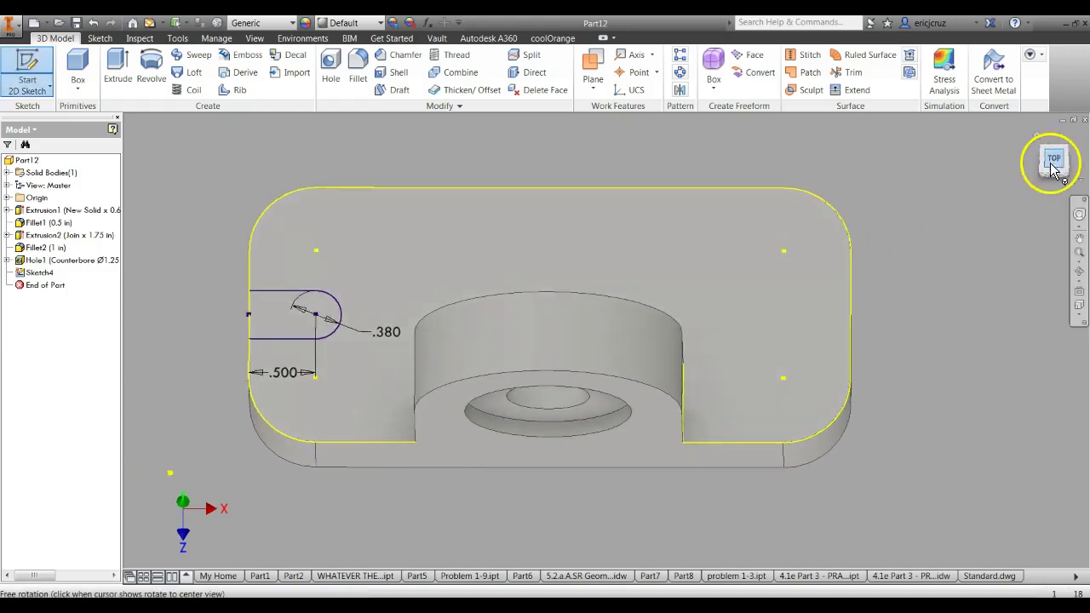
{"action": "scroll", "coordinate": [801, 400], "scroll_direction": "down", "scroll_amount": 2}
{"action": "scroll", "coordinate": [830, 321], "scroll_direction": "down", "scroll_amount": 2}
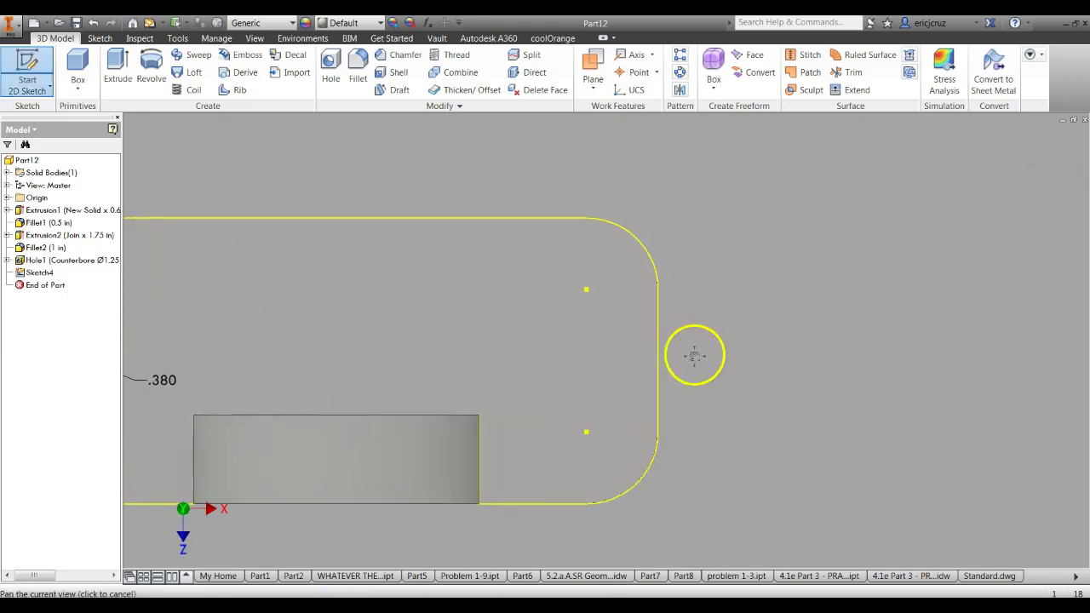
{"action": "left_click", "coordinate": [99, 39]}
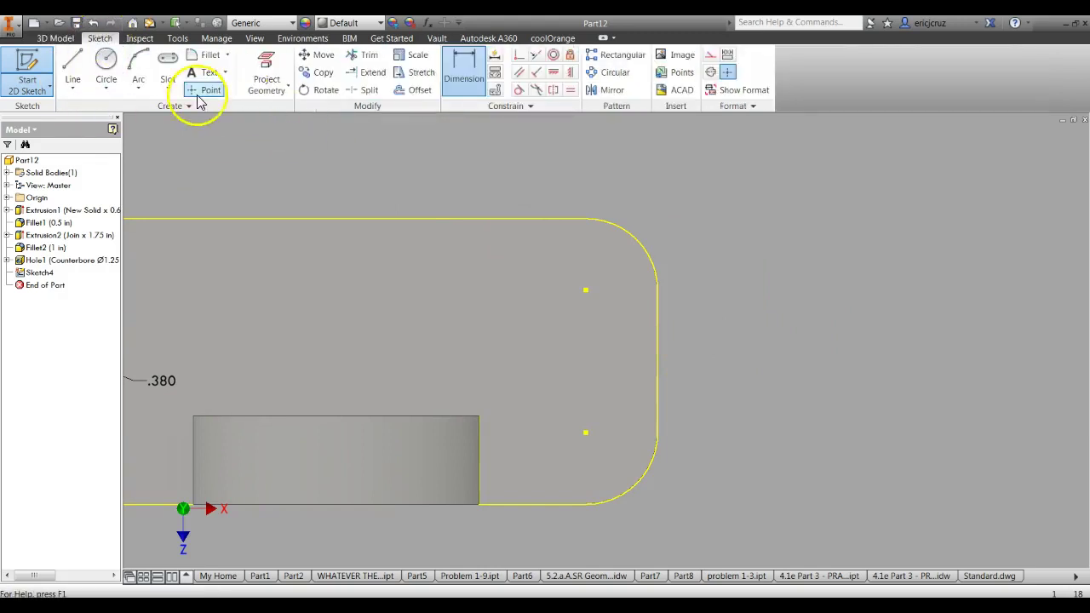
{"action": "left_click", "coordinate": [167, 68]}
{"action": "left_click", "coordinate": [436, 271]}
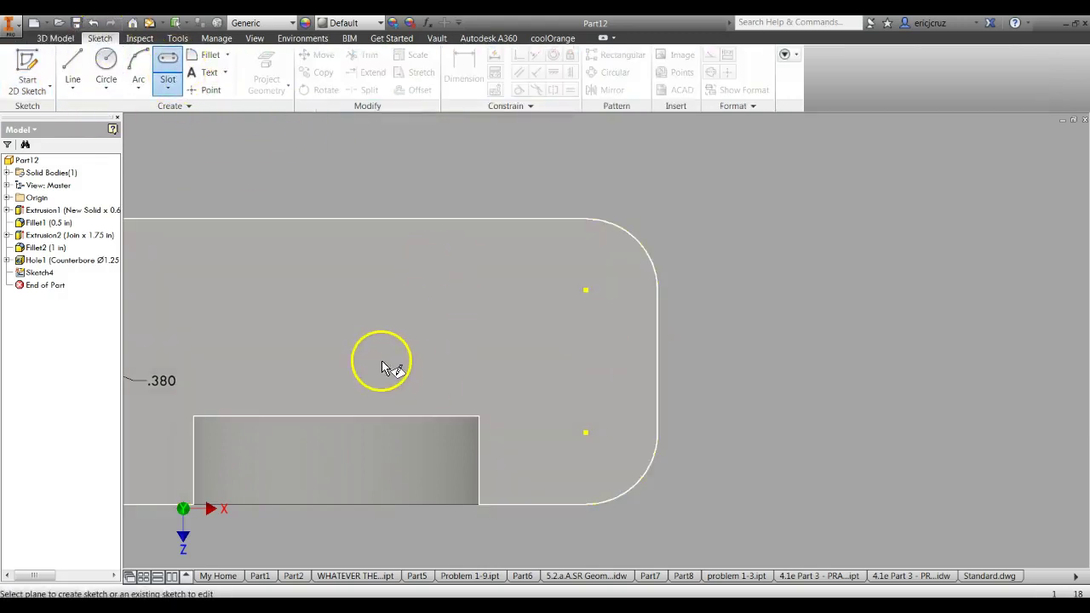
{"action": "key", "text": "Escape"}
{"action": "right_click", "coordinate": [477, 311]}
{"action": "key", "text": "Escape"}
Step: Start a sketch on the plate's top face and draw a 0.38 in wide center-to-center slot horizontally across the right edge's middle
{"action": "right_click", "coordinate": [477, 312]}
{"action": "left_click", "coordinate": [475, 349]}
{"action": "left_click", "coordinate": [168, 68]}
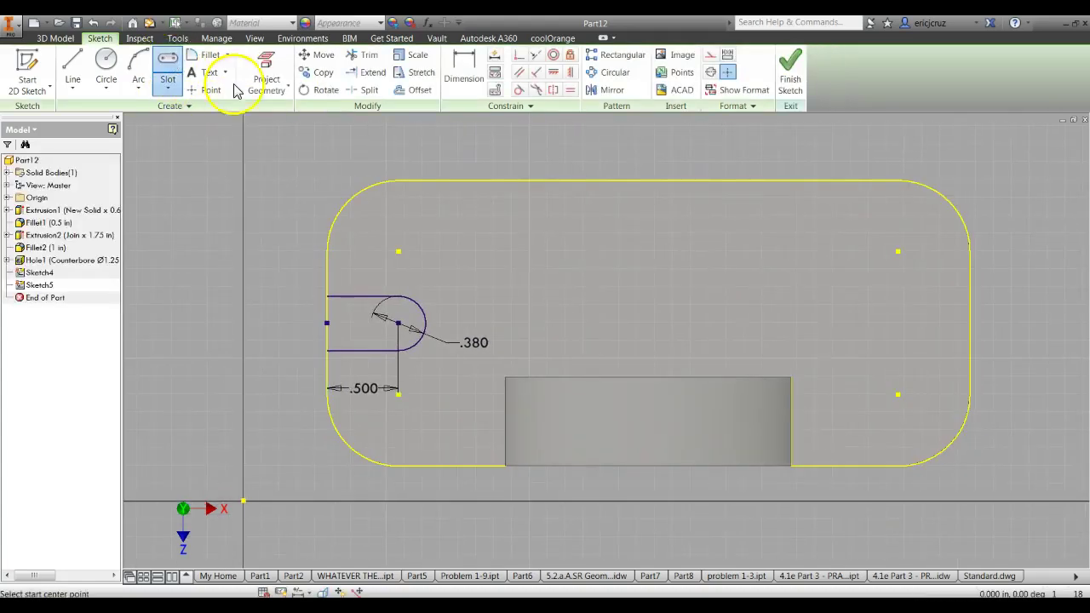
{"action": "left_click", "coordinate": [989, 322]}
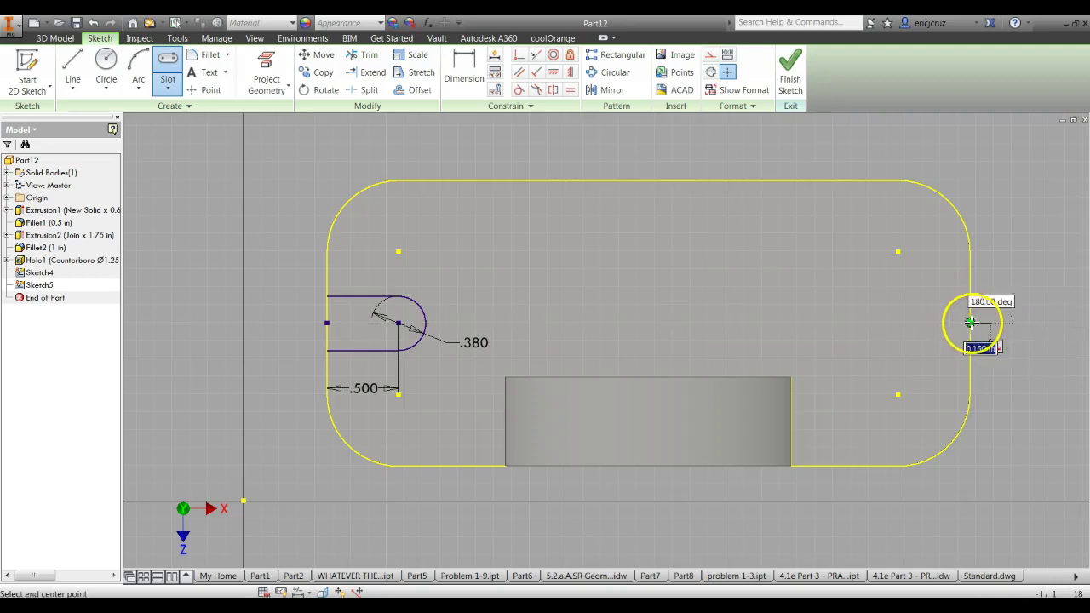
{"action": "left_click", "coordinate": [898, 322]}
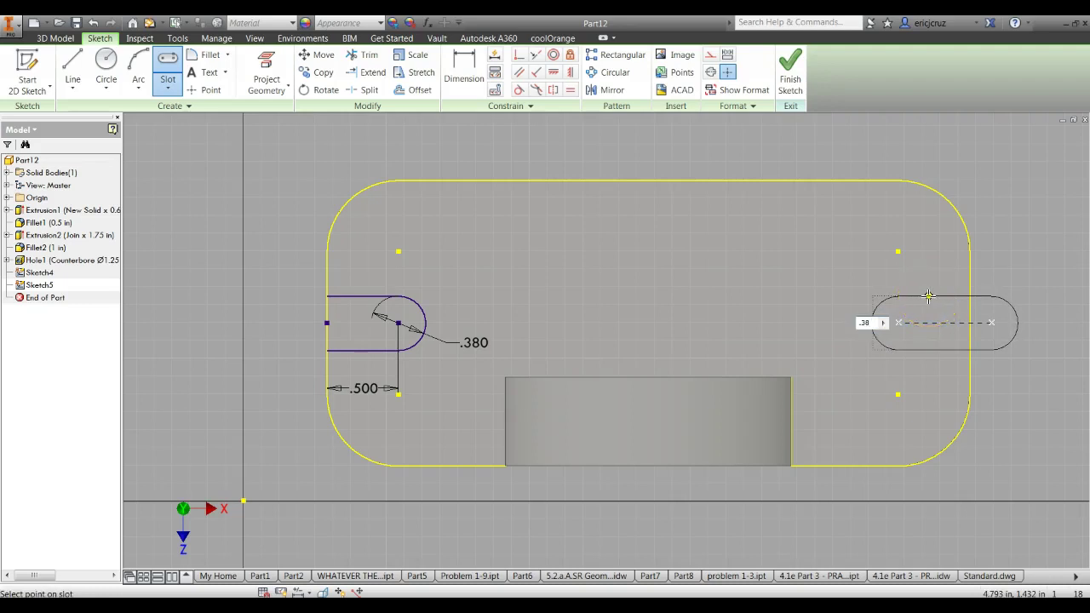
{"action": "key", "text": "Return"}
Step: Dimension the new slot's inner arc center 0.5 in from the plate's right edge
{"action": "scroll", "coordinate": [993, 322], "scroll_direction": "down", "scroll_amount": 3}
{"action": "mouse_move", "coordinate": [954, 322]}
{"action": "middle_mouse_down"}
{"action": "mouse_move", "coordinate": [925, 336]}
{"action": "mouse_move", "coordinate": [714, 348]}
{"action": "middle_mouse_up"}
{"action": "left_click", "coordinate": [463, 68]}
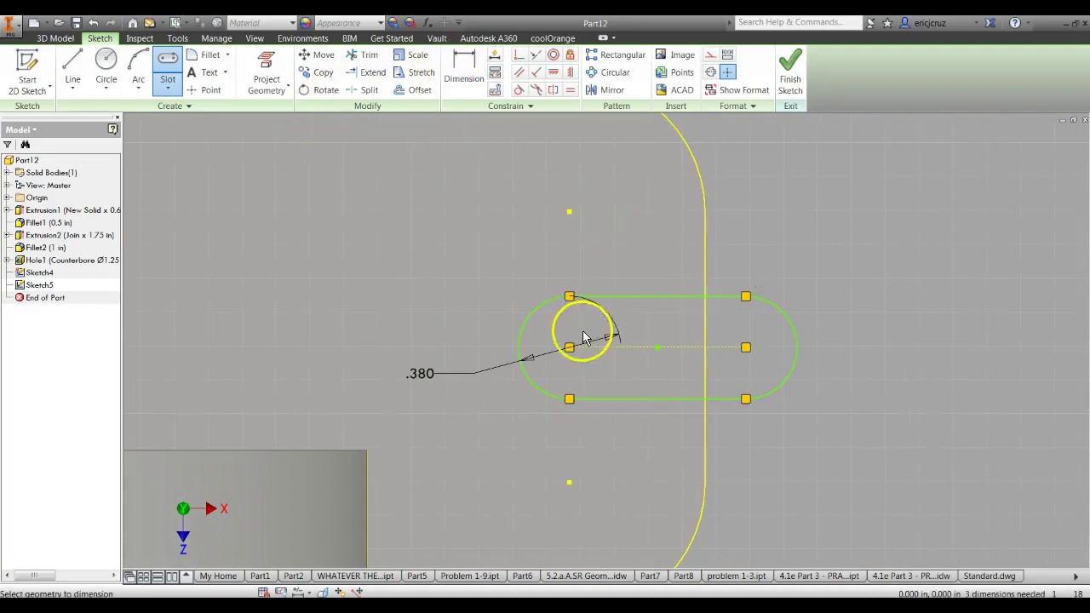
{"action": "left_click", "coordinate": [705, 328]}
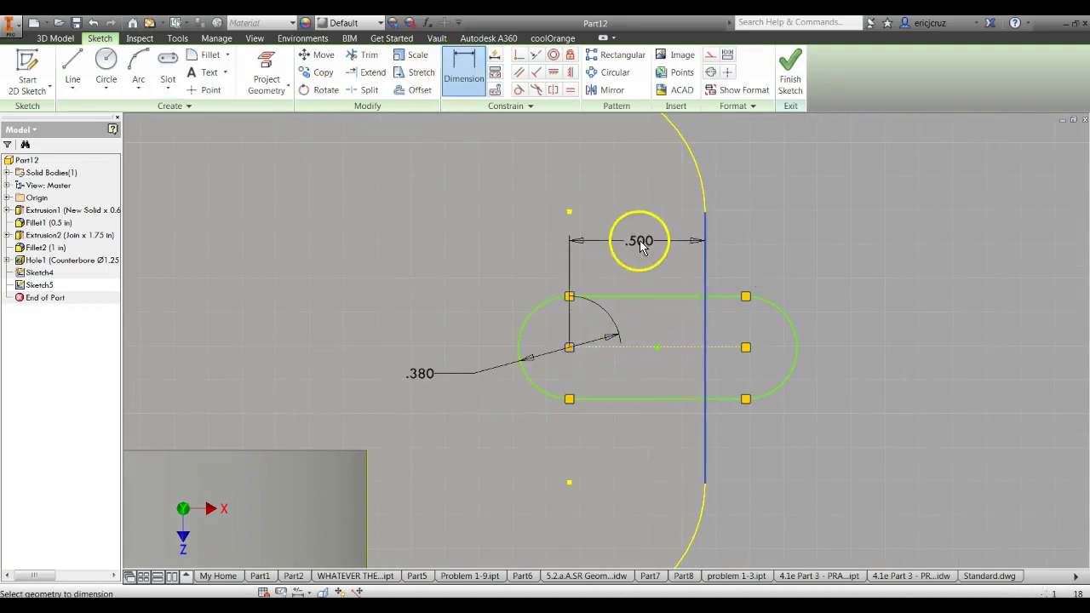
{"action": "left_click", "coordinate": [637, 242]}
{"action": "left_click", "coordinate": [684, 292]}
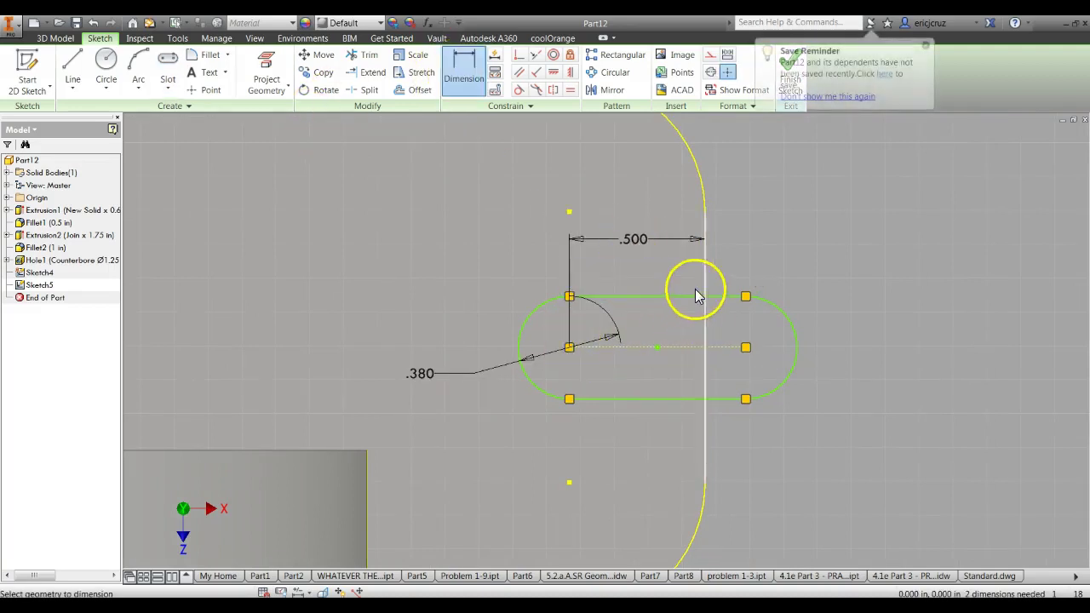
Step: Trim off the part of the slot outline that extends beyond the plate's right edge and finish the sketch
{"action": "left_click", "coordinate": [368, 55]}
{"action": "left_click_drag", "start_coordinate": [755, 272], "coordinate": [739, 417]}
{"action": "left_click", "coordinate": [794, 347]}
{"action": "scroll", "coordinate": [839, 359], "scroll_direction": "down", "scroll_amount": 2}
{"action": "scroll", "coordinate": [840, 359], "scroll_direction": "down", "scroll_amount": 2}
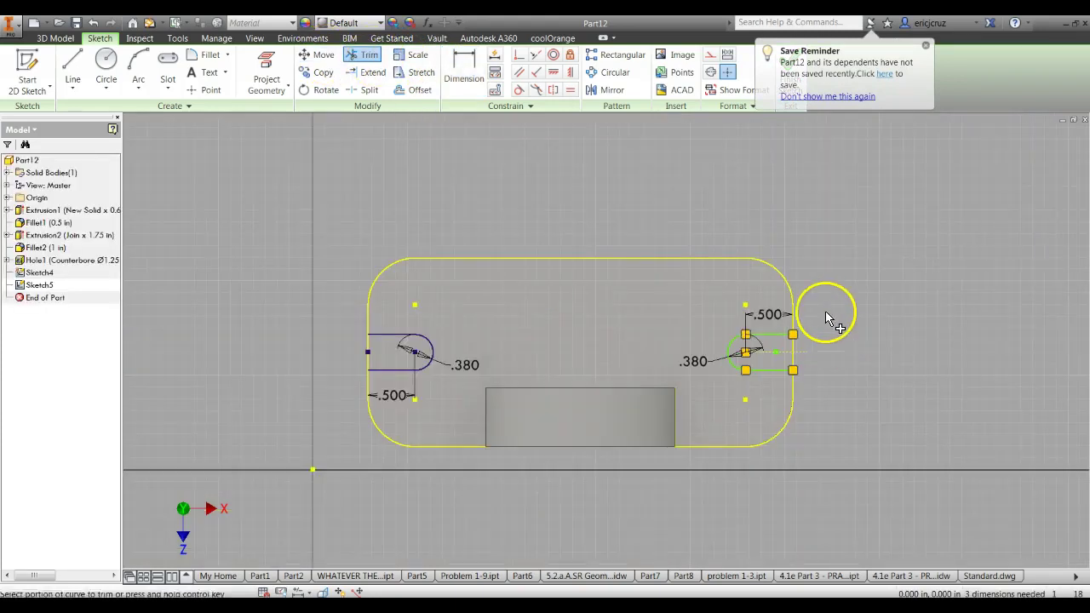
{"action": "left_click", "coordinate": [928, 49]}
{"action": "left_click", "coordinate": [802, 79]}
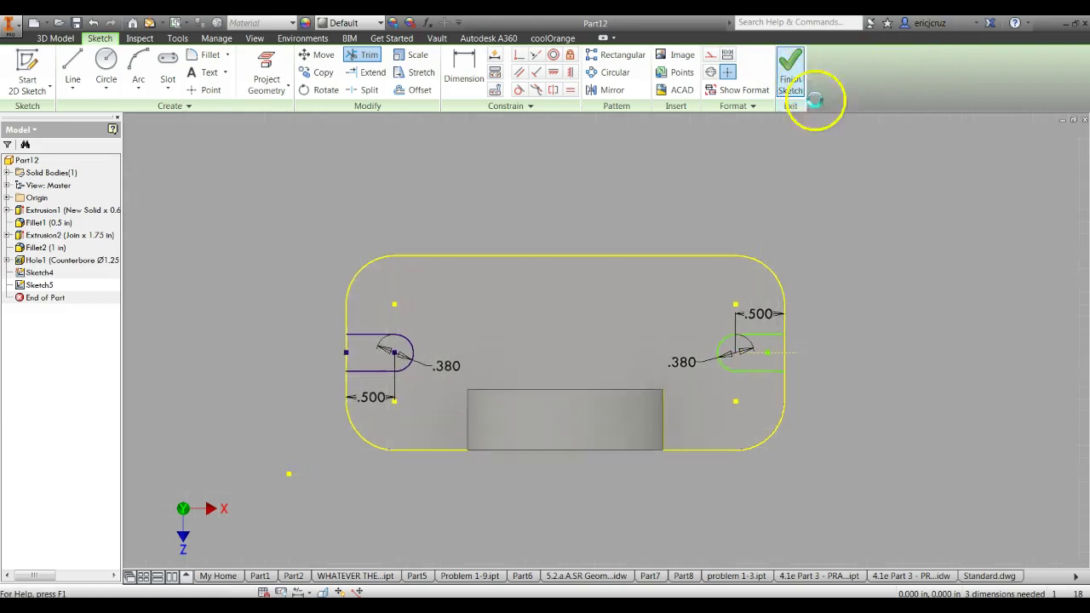
Step: Try to pick the trimmed right-end slot outline as the profile of an extrusion
{"action": "middle_click_drag", "start_coordinate": [746, 376], "coordinate": [735, 340], "text": "shift"}
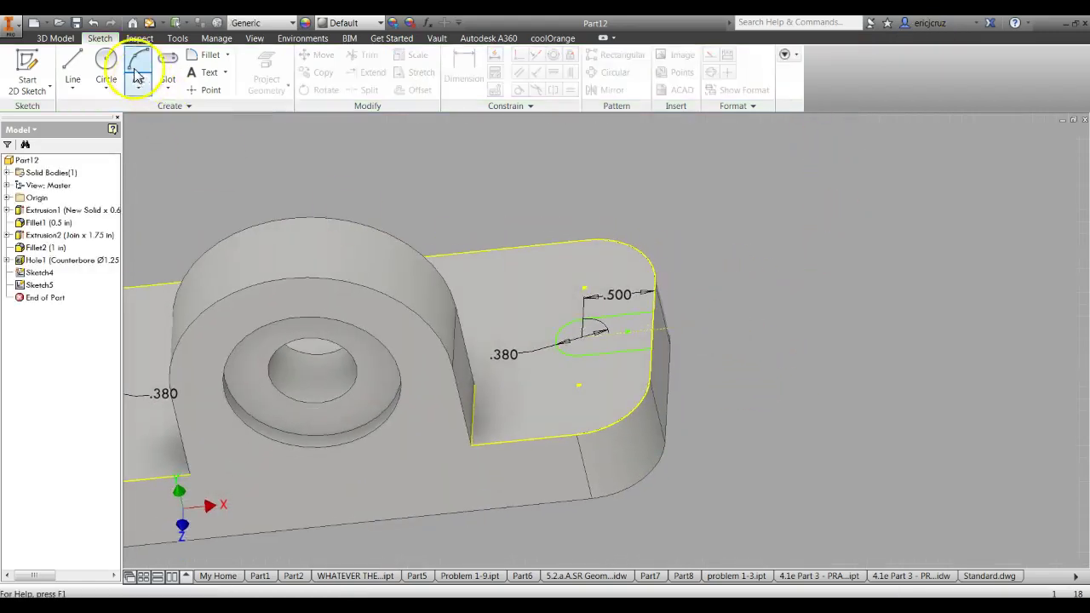
{"action": "left_click", "coordinate": [55, 38]}
{"action": "left_click", "coordinate": [118, 70]}
{"action": "left_click", "coordinate": [620, 347]}
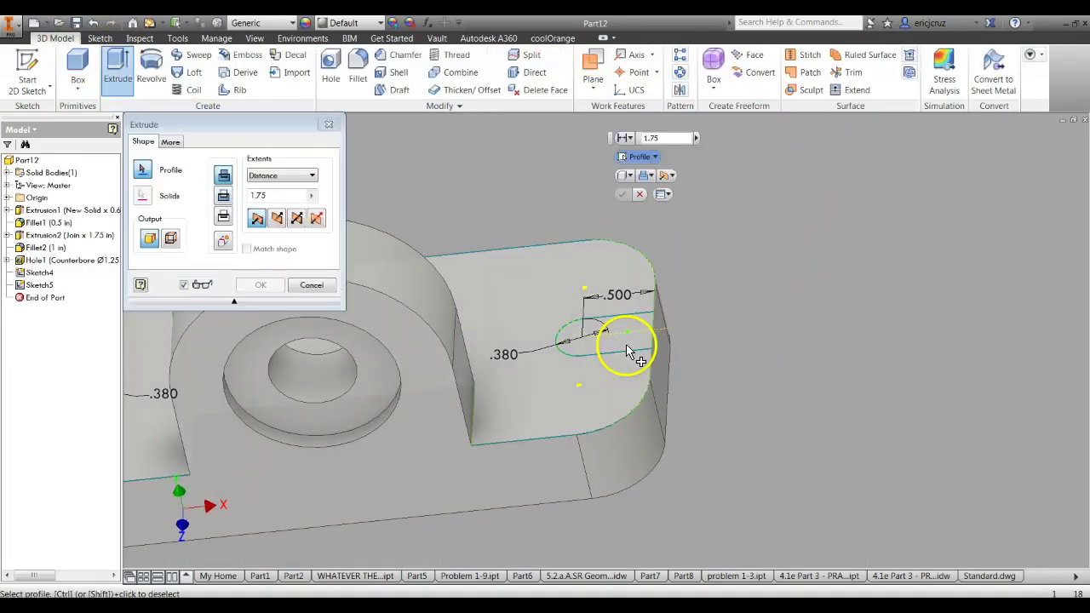
{"action": "scroll", "coordinate": [626, 339], "scroll_direction": "up", "scroll_amount": 4}
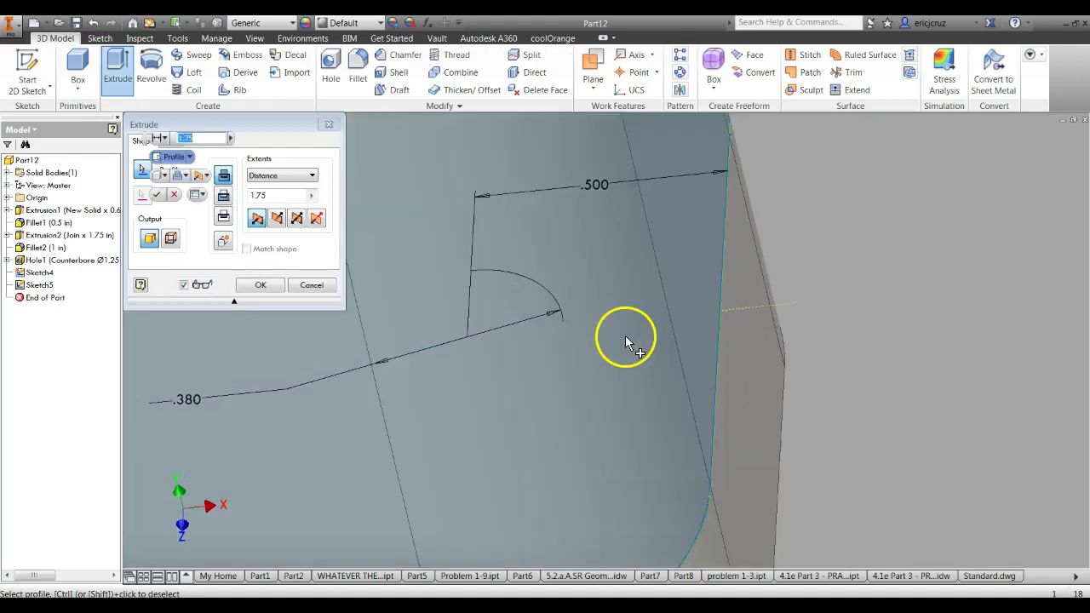
{"action": "scroll", "coordinate": [627, 338], "scroll_direction": "down", "scroll_amount": 5}
{"action": "key", "text": "Escape"}
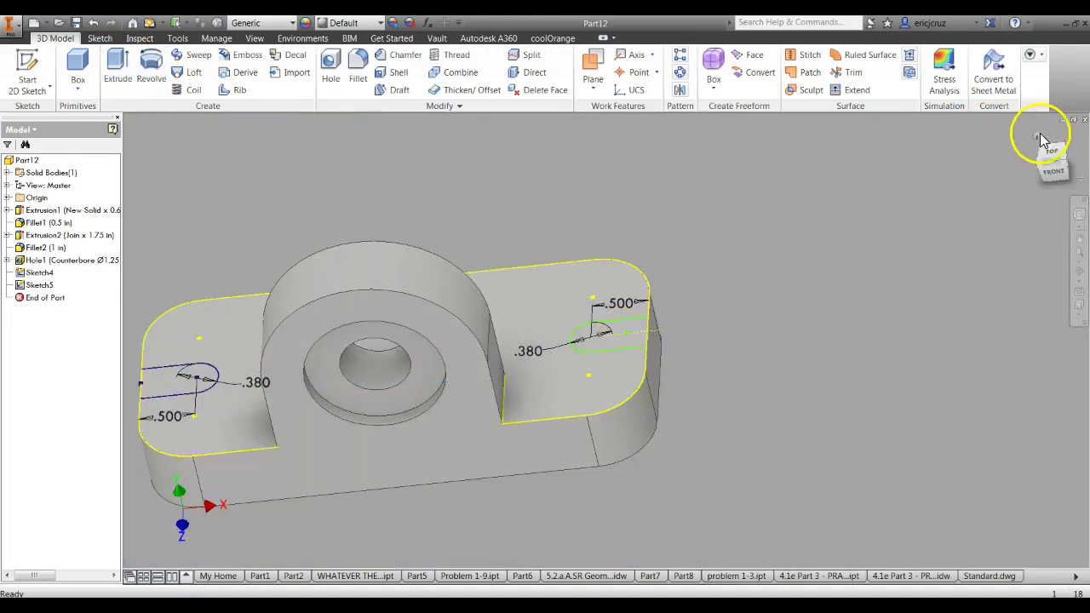
{"action": "left_click_drag", "start_coordinate": [1037, 141], "coordinate": [1049, 146]}
{"action": "scroll", "coordinate": [747, 440], "scroll_direction": "up", "scroll_amount": 5}
{"action": "scroll", "coordinate": [746, 440], "scroll_direction": "down", "scroll_amount": 2}
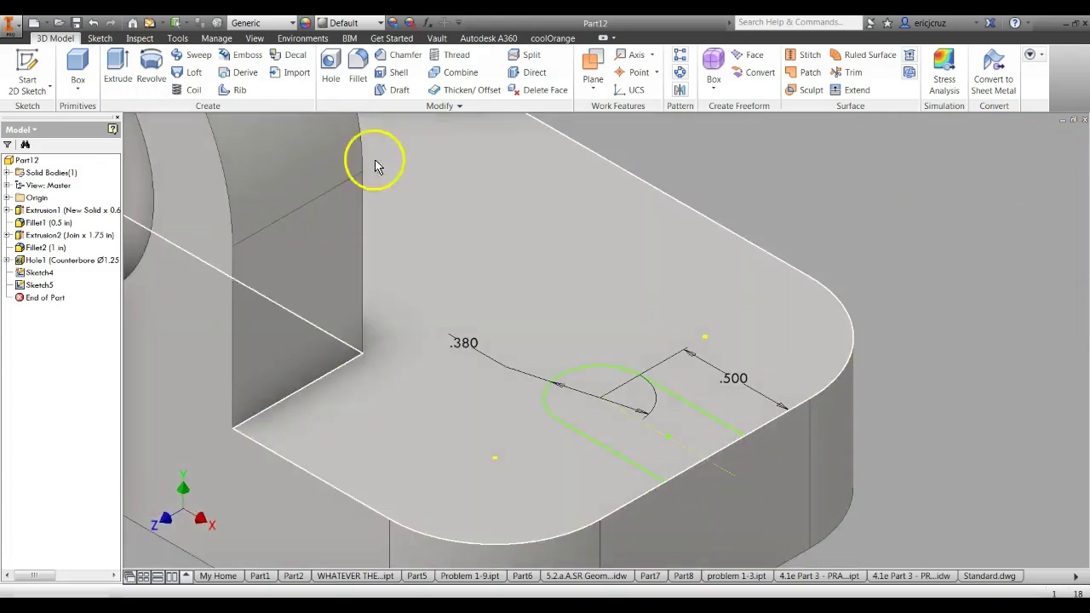
{"action": "left_click", "coordinate": [127, 66]}
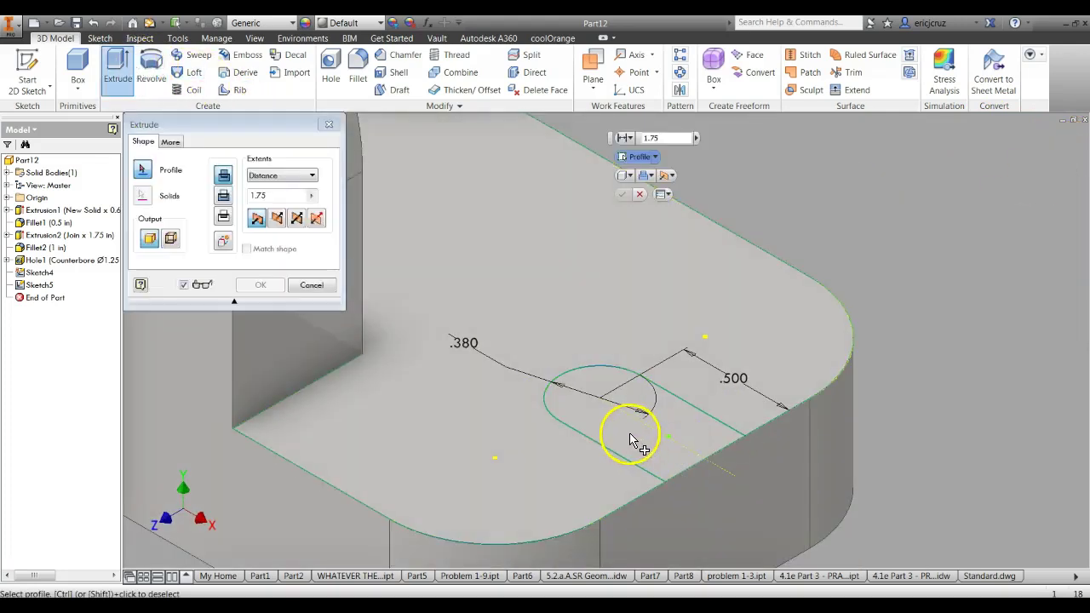
{"action": "scroll", "coordinate": [634, 441], "scroll_direction": "up", "scroll_amount": 5}
{"action": "scroll", "coordinate": [647, 435], "scroll_direction": "down", "scroll_amount": 5}
{"action": "key", "text": "Escape"}
{"action": "scroll", "coordinate": [653, 443], "scroll_direction": "up", "scroll_amount": 4}
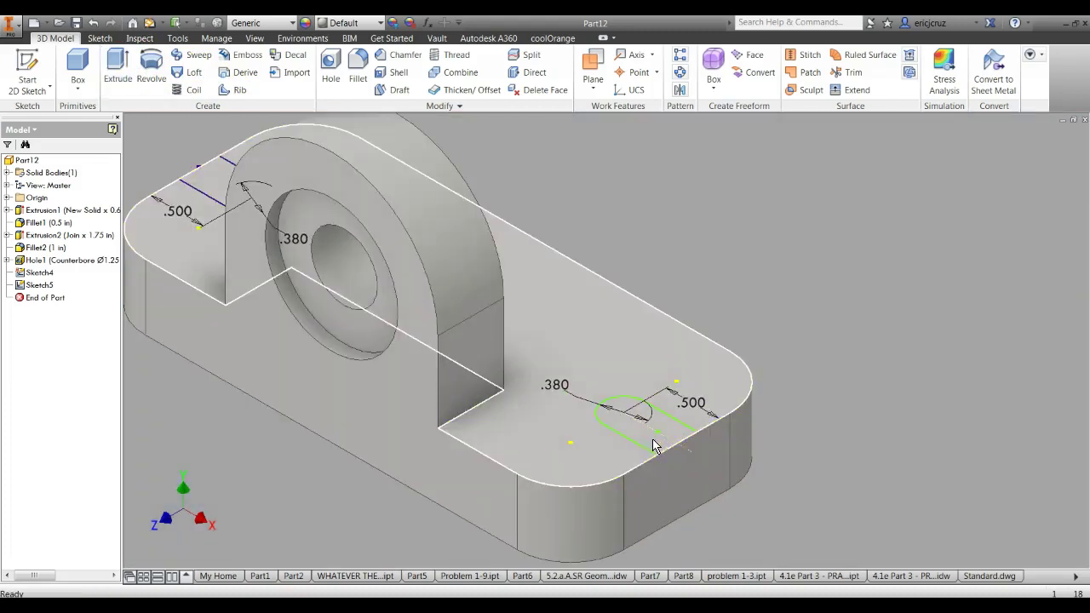
Step: Edit the right-end slot sketch, close the slot's open end with a line along the plate edge, and finish the sketch
{"action": "right_click", "coordinate": [50, 287]}
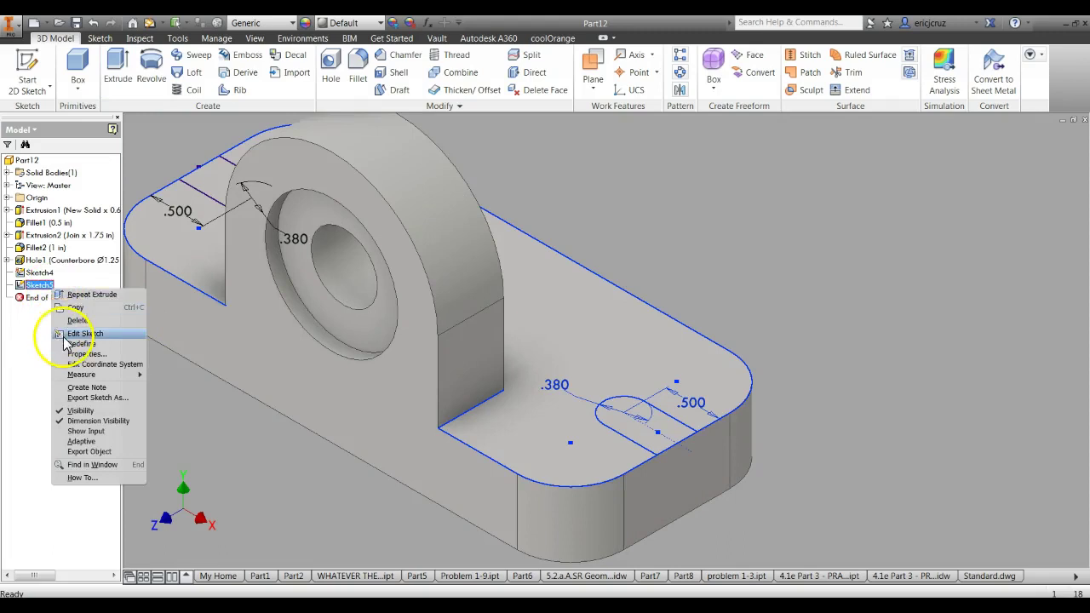
{"action": "left_click", "coordinate": [66, 334]}
{"action": "scroll", "coordinate": [630, 341], "scroll_direction": "up", "scroll_amount": 5}
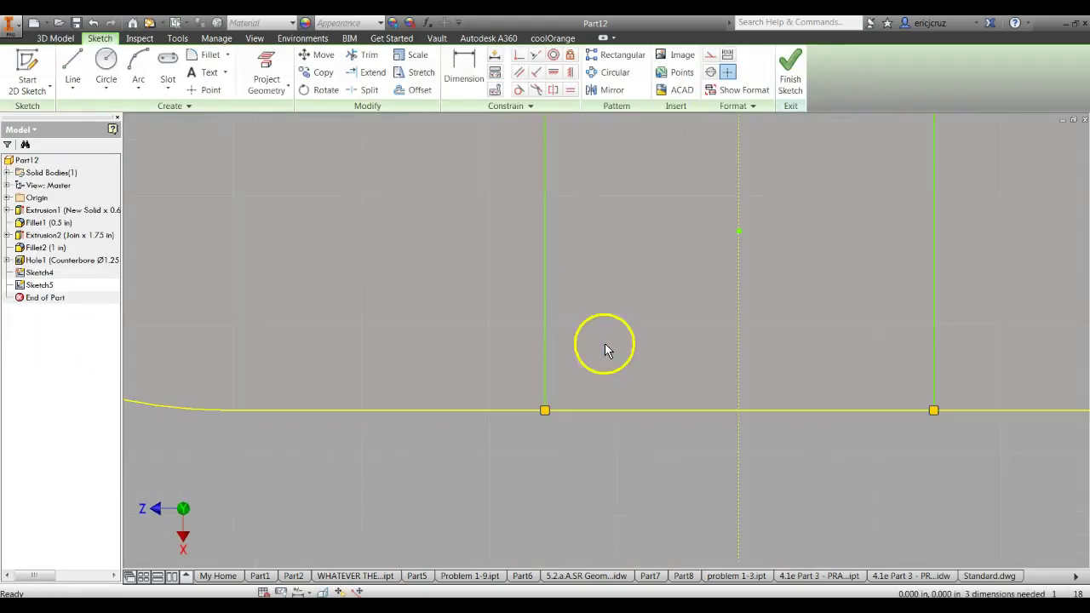
{"action": "left_click", "coordinate": [73, 68]}
{"action": "left_click", "coordinate": [545, 410]}
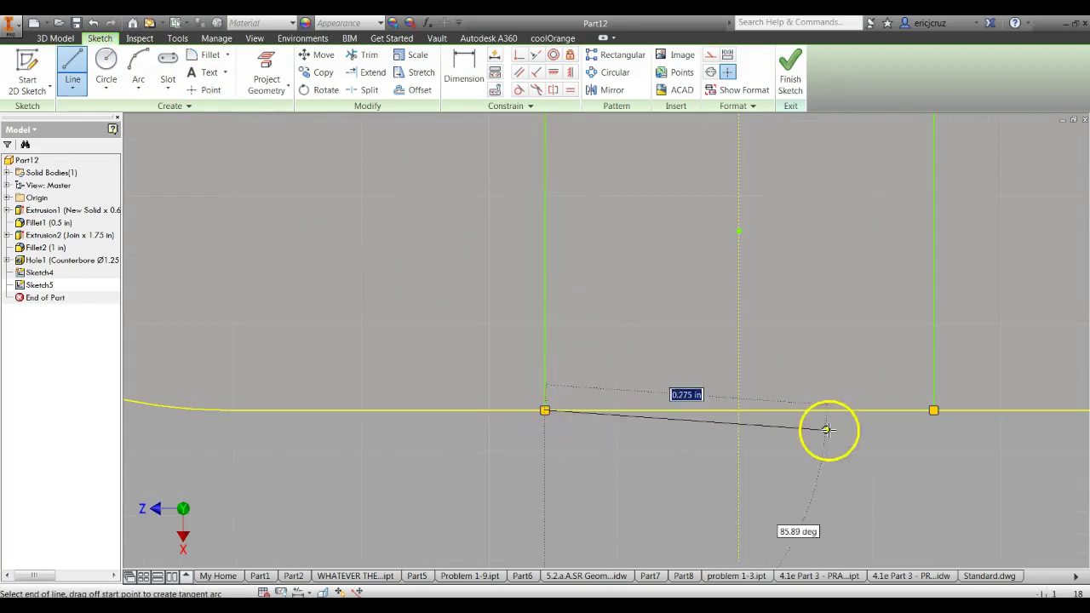
{"action": "left_click", "coordinate": [933, 410]}
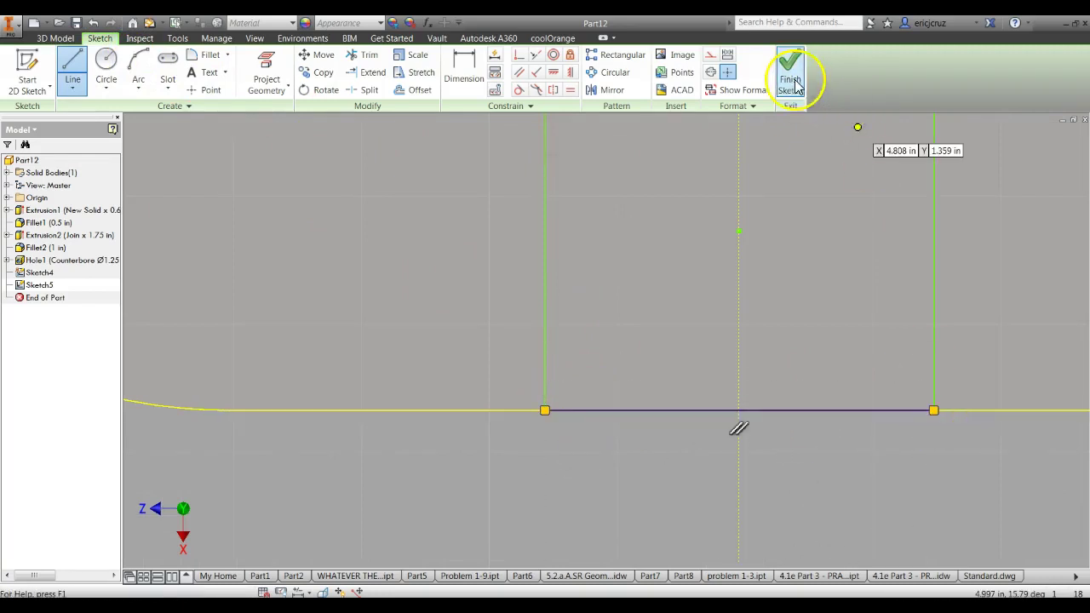
{"action": "left_click", "coordinate": [792, 83]}
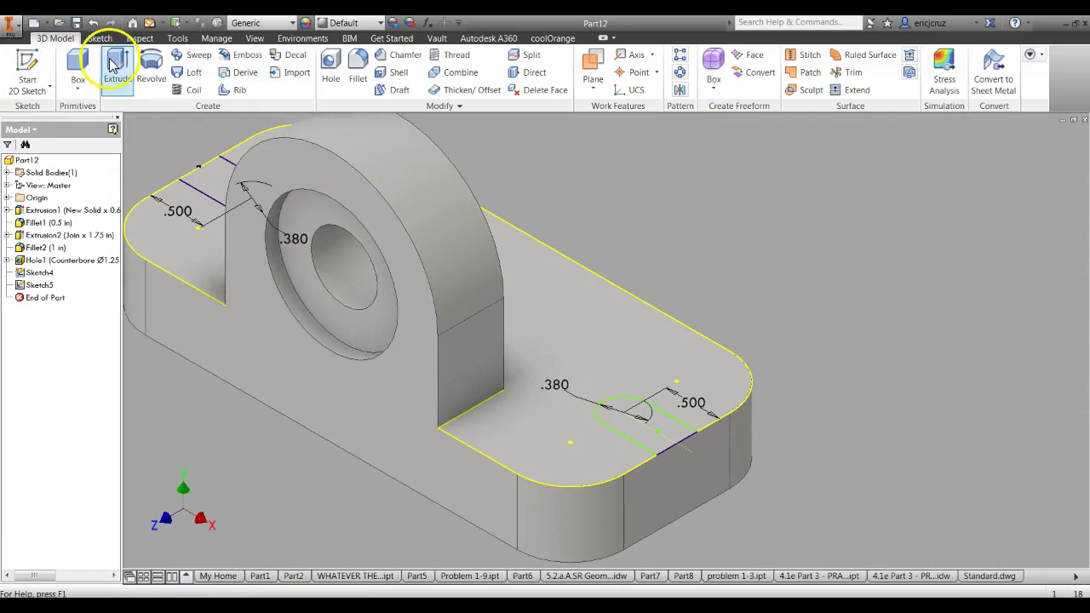
Step: Try to select only the closed right-end slot area as the extrusion profile
{"action": "left_click", "coordinate": [115, 67]}
{"action": "left_click", "coordinate": [660, 434]}
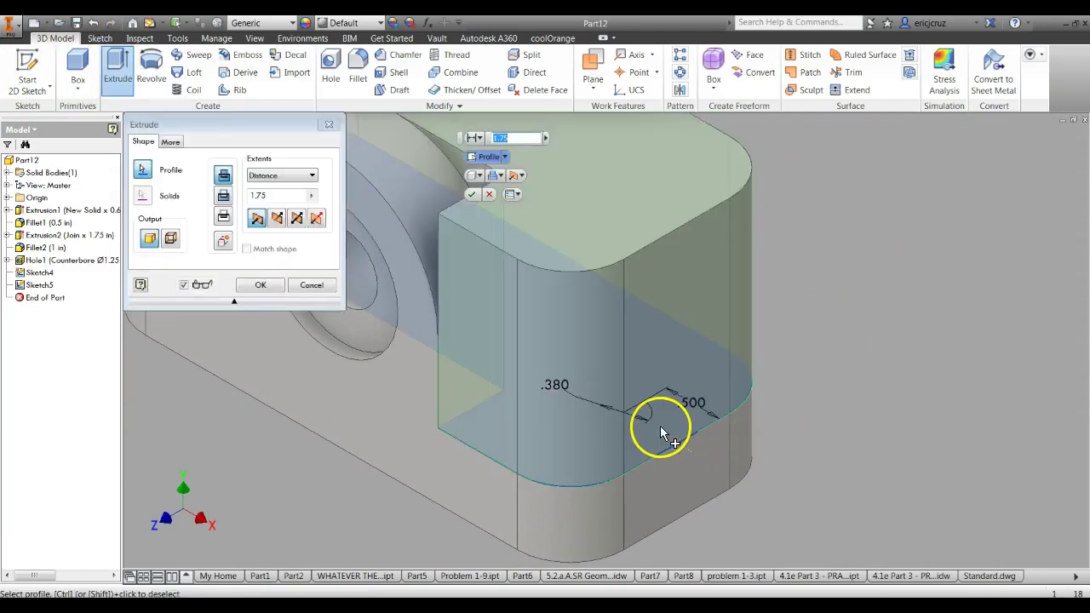
{"action": "key", "text": "Escape"}
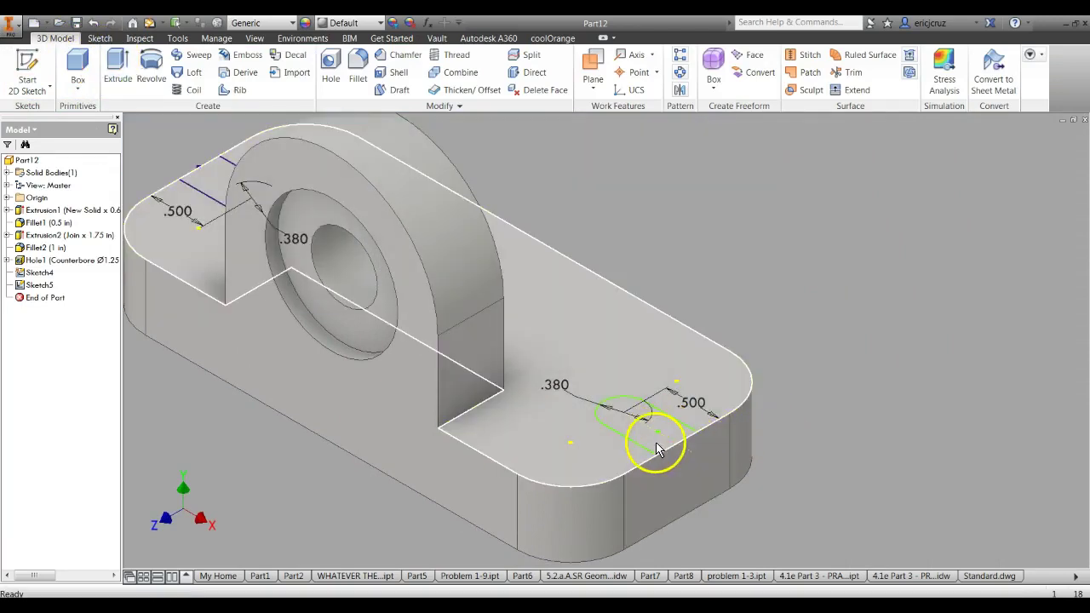
{"action": "key", "text": "e"}
{"action": "left_click", "coordinate": [656, 451]}
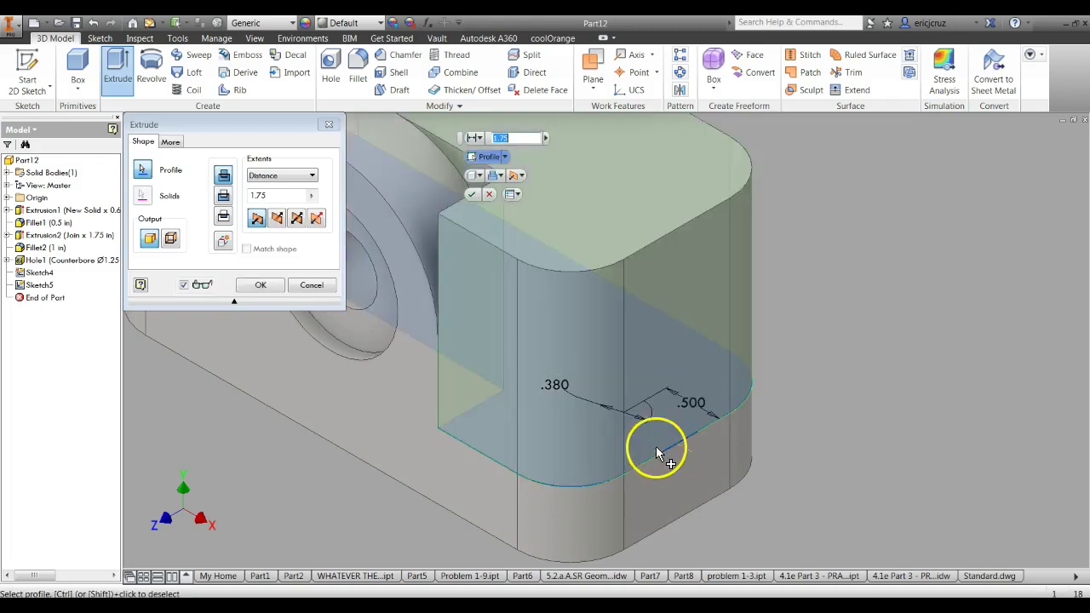
{"action": "key", "text": "Escape"}
{"action": "key", "text": "e"}
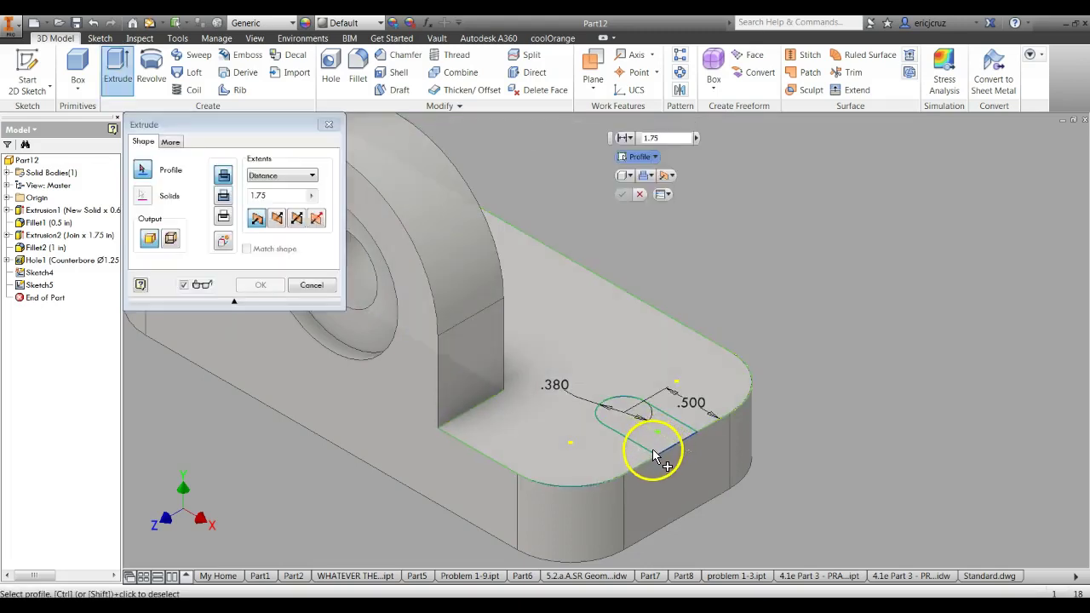
{"action": "left_click", "coordinate": [653, 458]}
{"action": "key", "text": "Escape"}
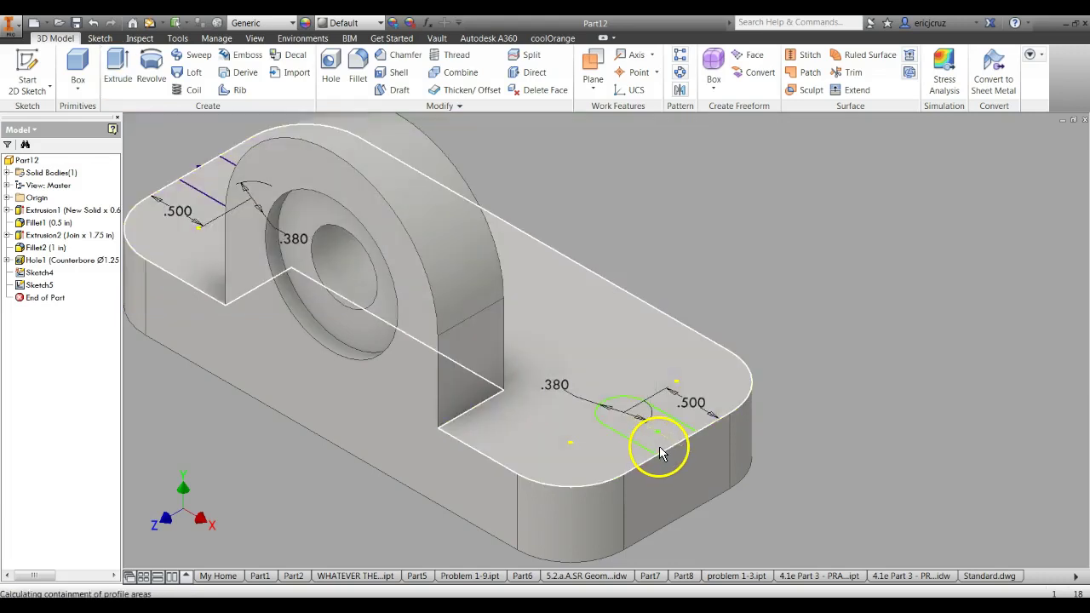
{"action": "key", "text": "e"}
{"action": "scroll", "coordinate": [661, 447], "scroll_direction": "up", "scroll_amount": 5}
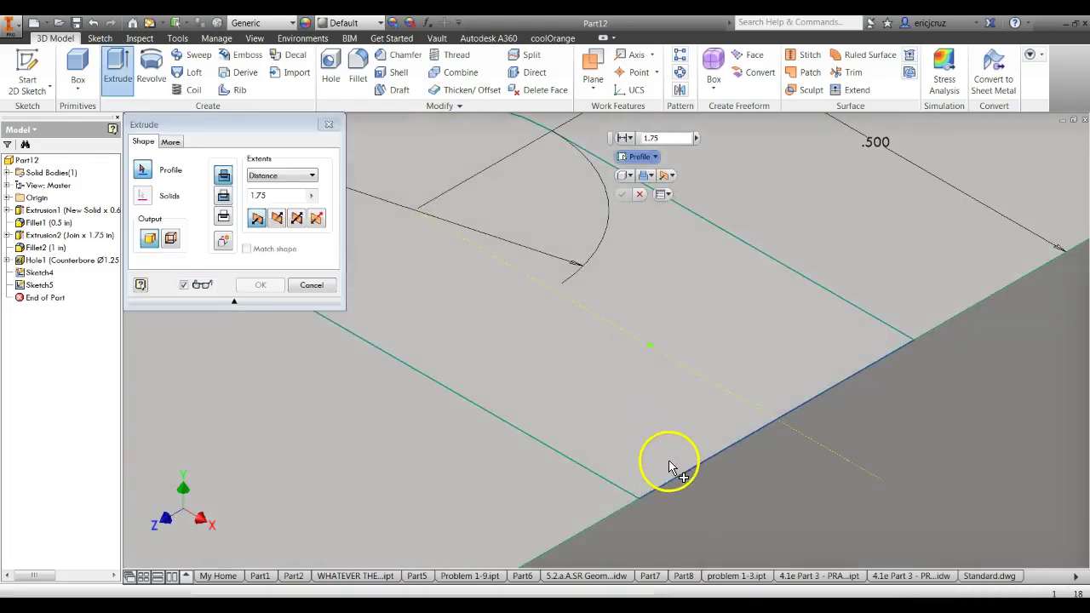
{"action": "scroll", "coordinate": [695, 461], "scroll_direction": "down", "scroll_amount": 4}
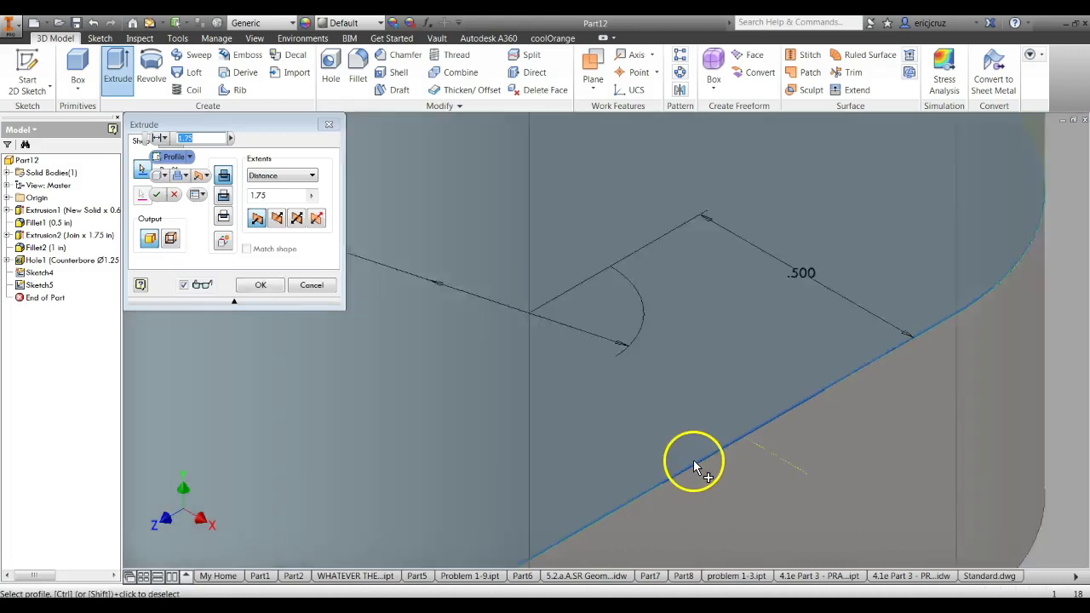
{"action": "key", "text": "Escape"}
{"action": "scroll", "coordinate": [694, 461], "scroll_direction": "up", "scroll_amount": 2}
{"action": "scroll", "coordinate": [692, 462], "scroll_direction": "down", "scroll_amount": 6}
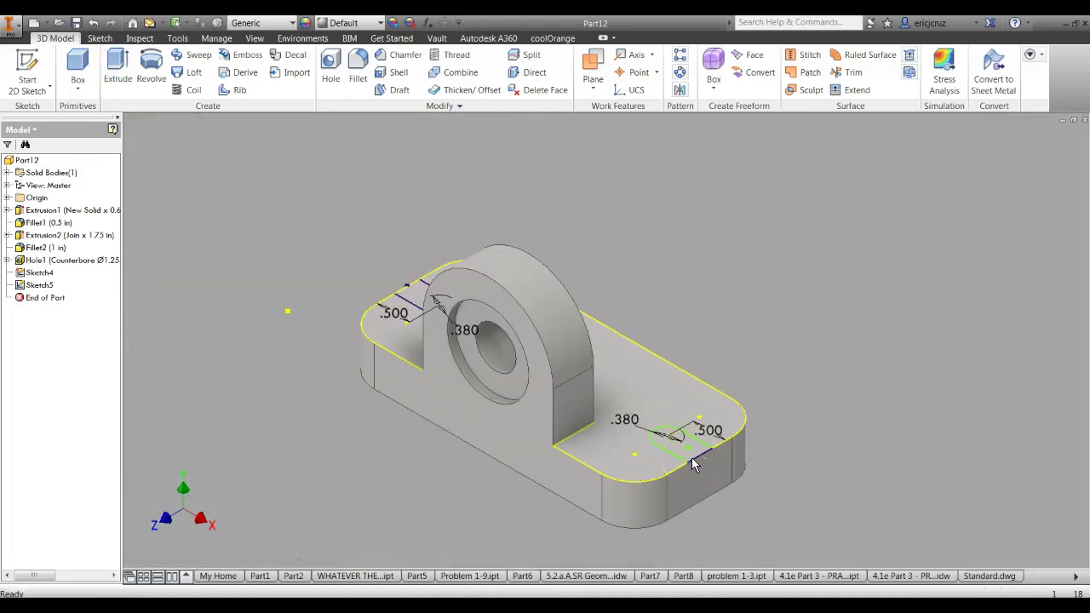
{"action": "scroll", "coordinate": [691, 463], "scroll_direction": "up", "scroll_amount": 6}
{"action": "scroll", "coordinate": [688, 463], "scroll_direction": "down", "scroll_amount": 2}
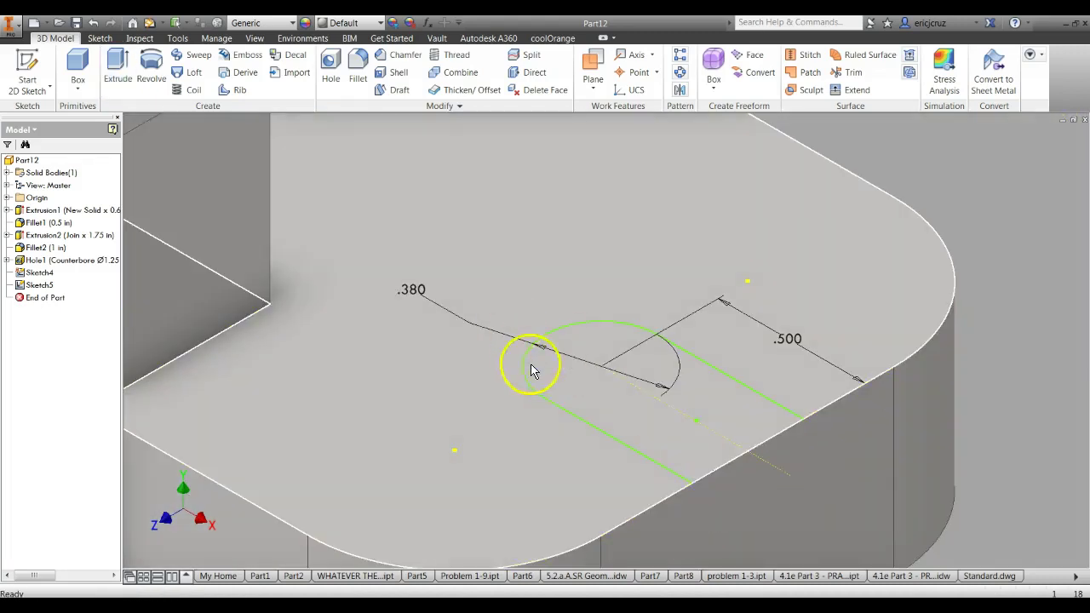
{"action": "left_click", "coordinate": [117, 70]}
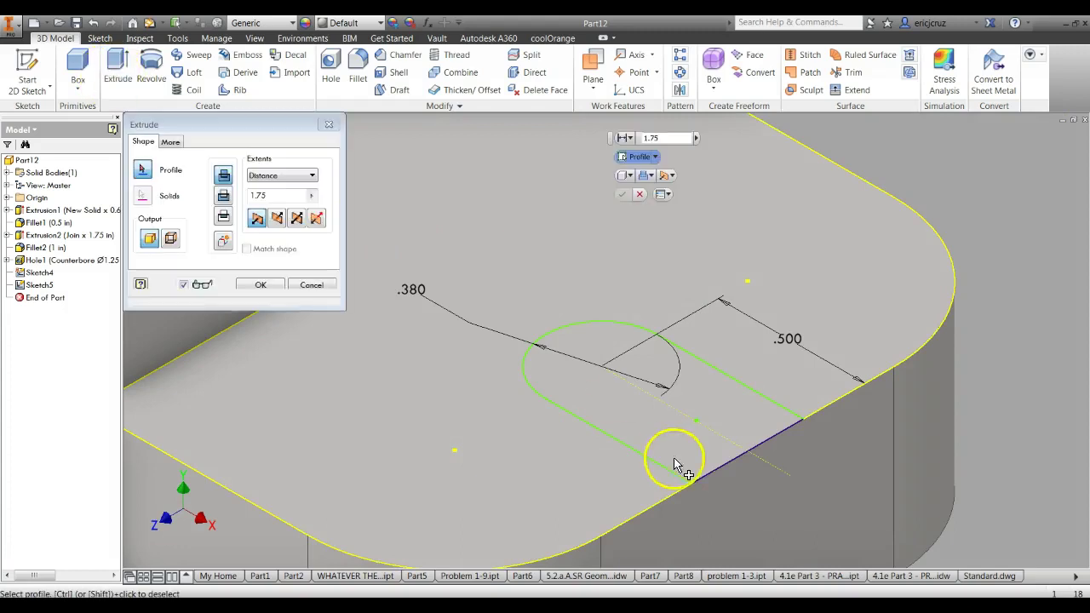
{"action": "left_click", "coordinate": [535, 391]}
{"action": "key", "text": "Escape"}
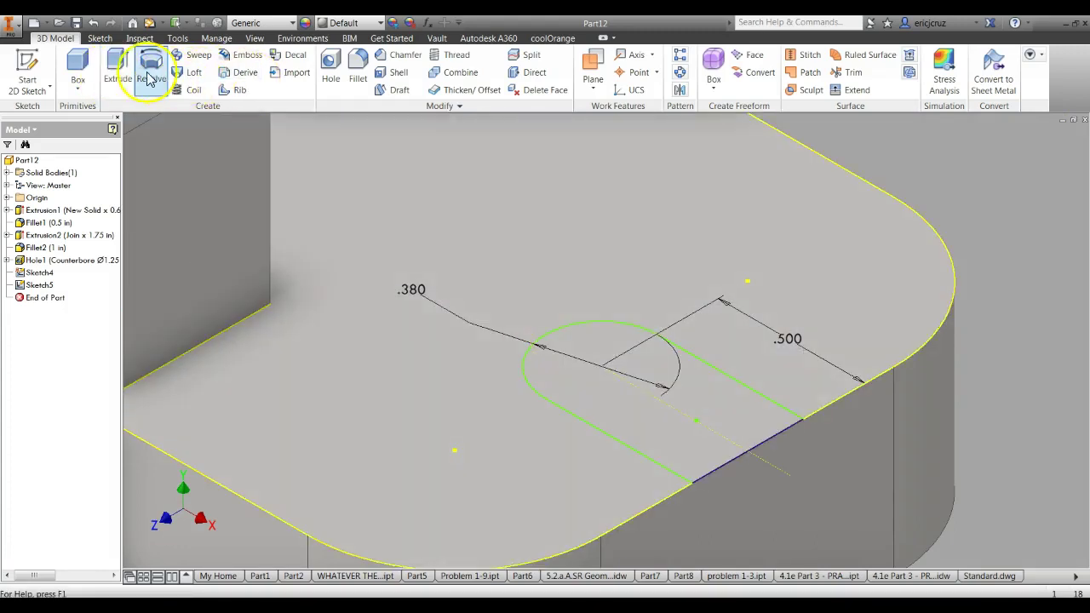
{"action": "left_click", "coordinate": [147, 77]}
{"action": "key", "text": "Escape"}
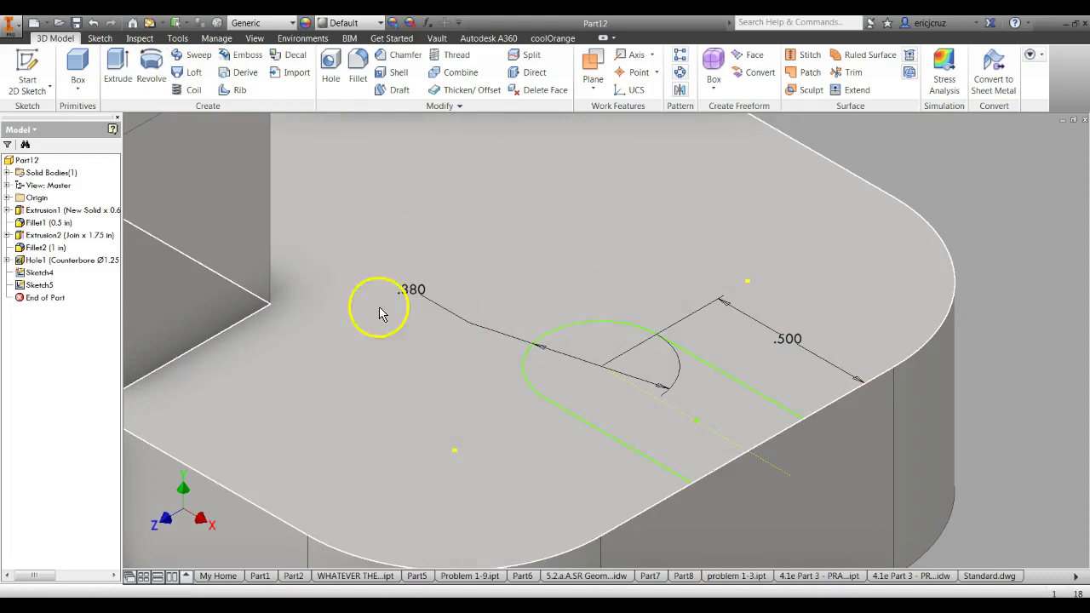
Step: Reopen the right-end slot sketch, examine how the closing line meets the slot's sides at the plate edge, and finish the sketch
{"action": "right_click", "coordinate": [40, 285]}
{"action": "left_click", "coordinate": [45, 292]}
{"action": "right_click", "coordinate": [39, 292]}
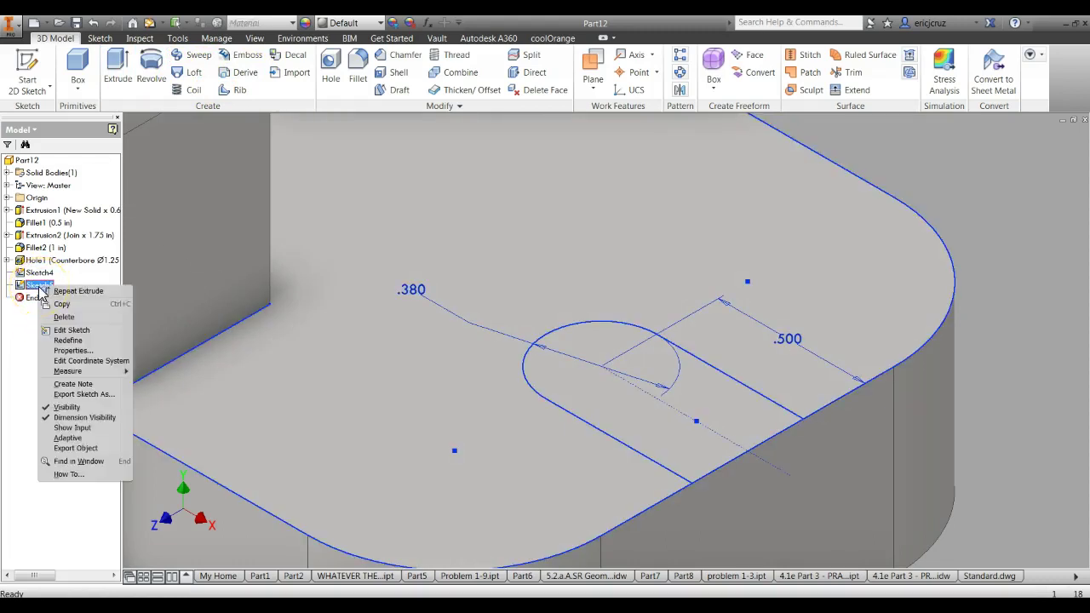
{"action": "left_click", "coordinate": [74, 330]}
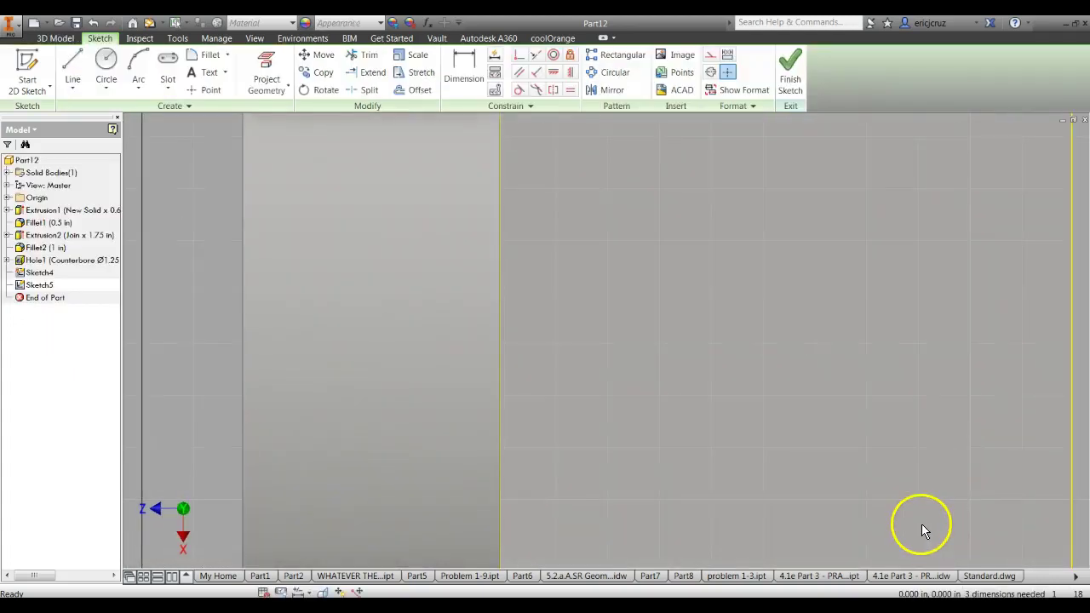
{"action": "scroll", "coordinate": [818, 486], "scroll_direction": "up", "scroll_amount": 5}
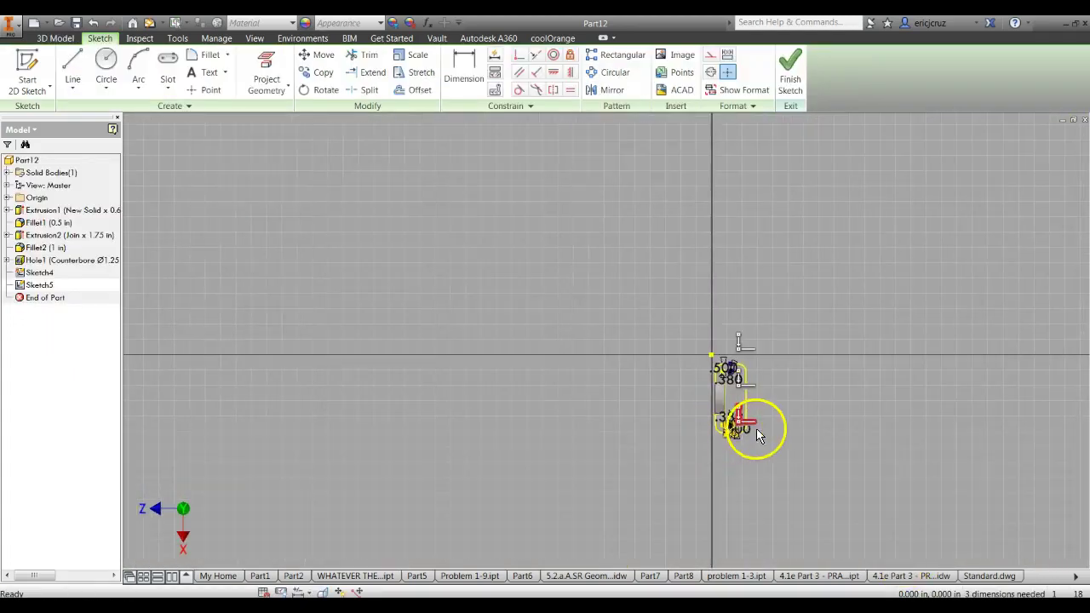
{"action": "scroll", "coordinate": [620, 453], "scroll_direction": "up", "scroll_amount": 5}
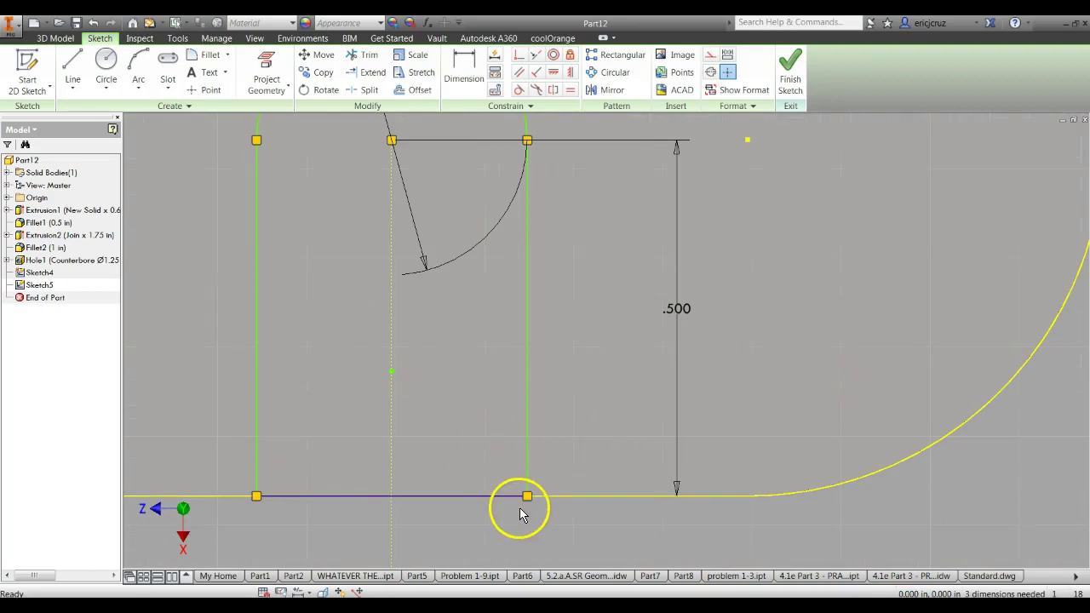
{"action": "scroll", "coordinate": [523, 513], "scroll_direction": "down", "scroll_amount": 4}
{"action": "scroll", "coordinate": [511, 390], "scroll_direction": "up", "scroll_amount": 2}
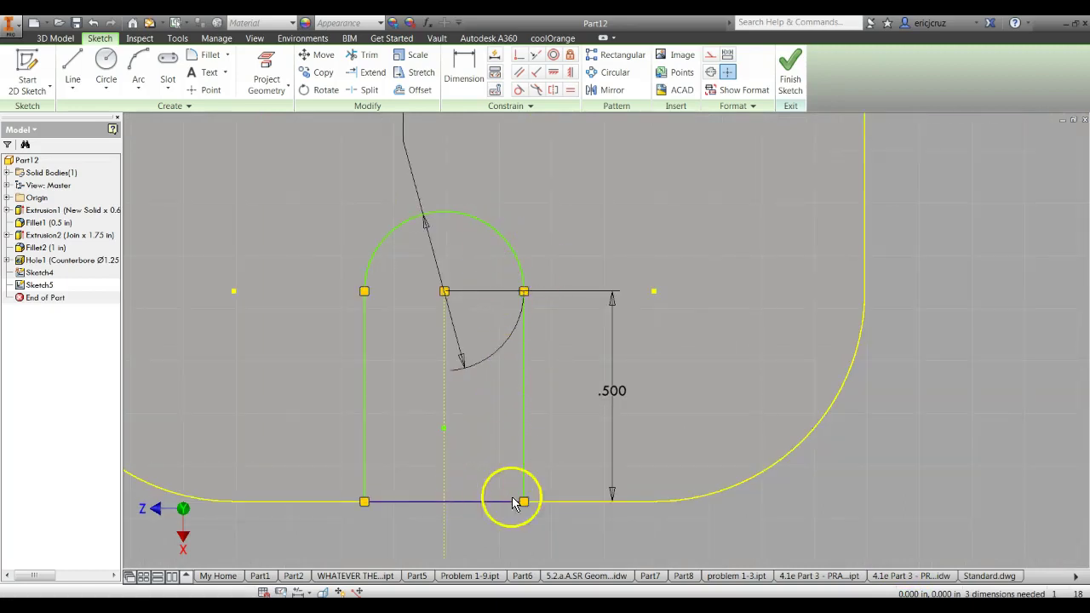
{"action": "left_click", "coordinate": [797, 77]}
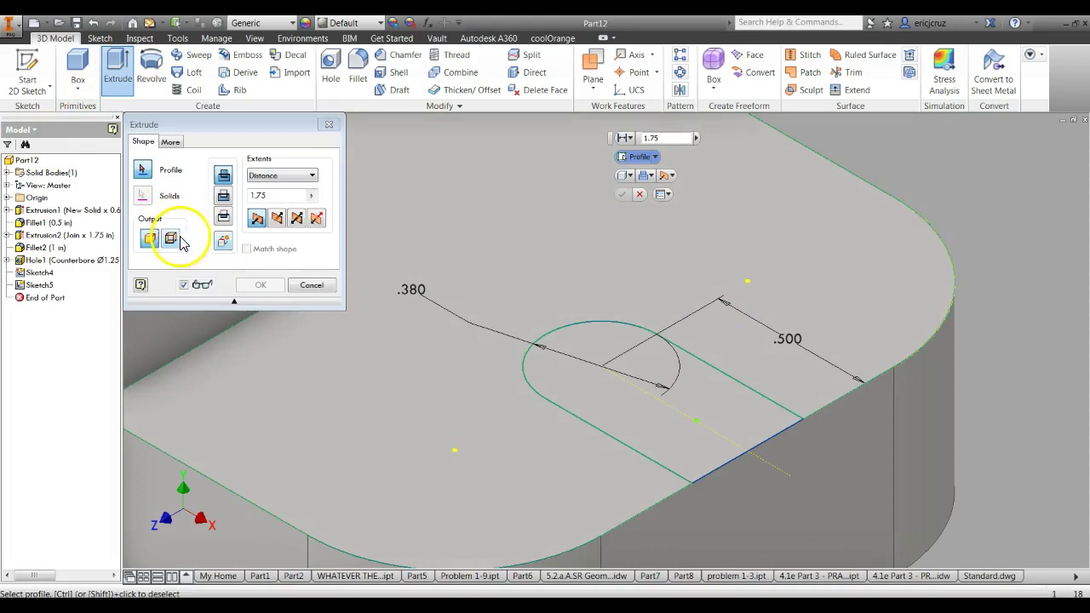
Step: Cut the closed right-end slot profile through the base plate with an Extrude whose extents are set to All
{"action": "left_click", "coordinate": [281, 176]}
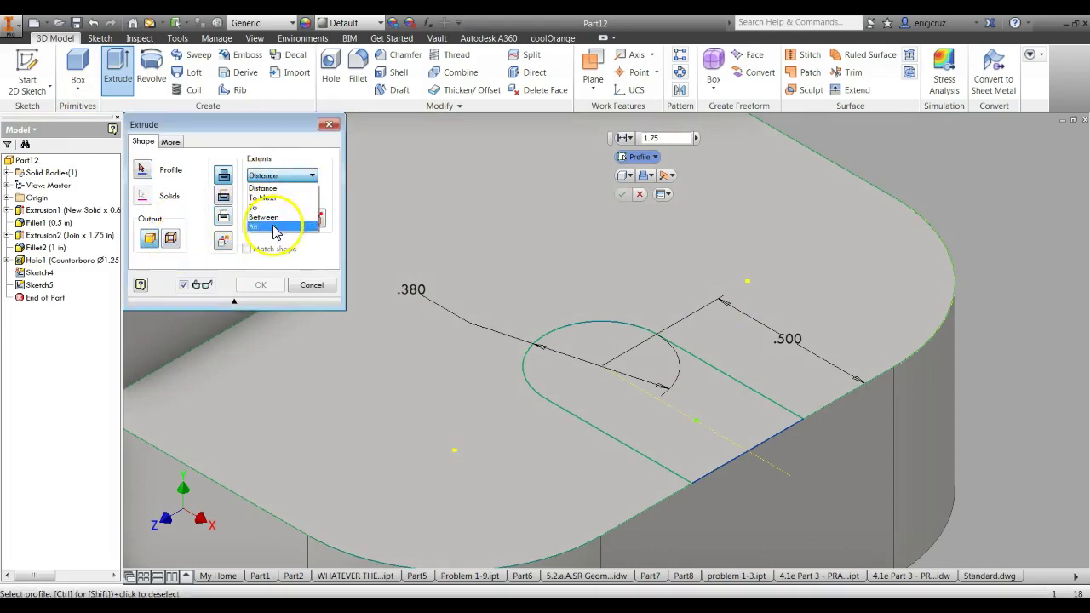
{"action": "left_click", "coordinate": [275, 230]}
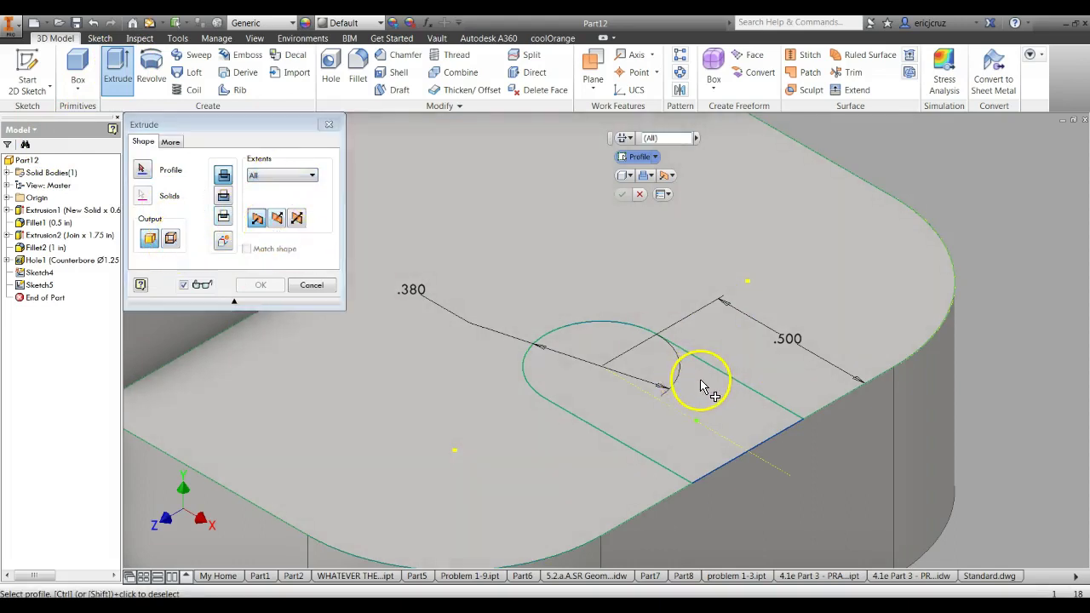
{"action": "left_click", "coordinate": [705, 387]}
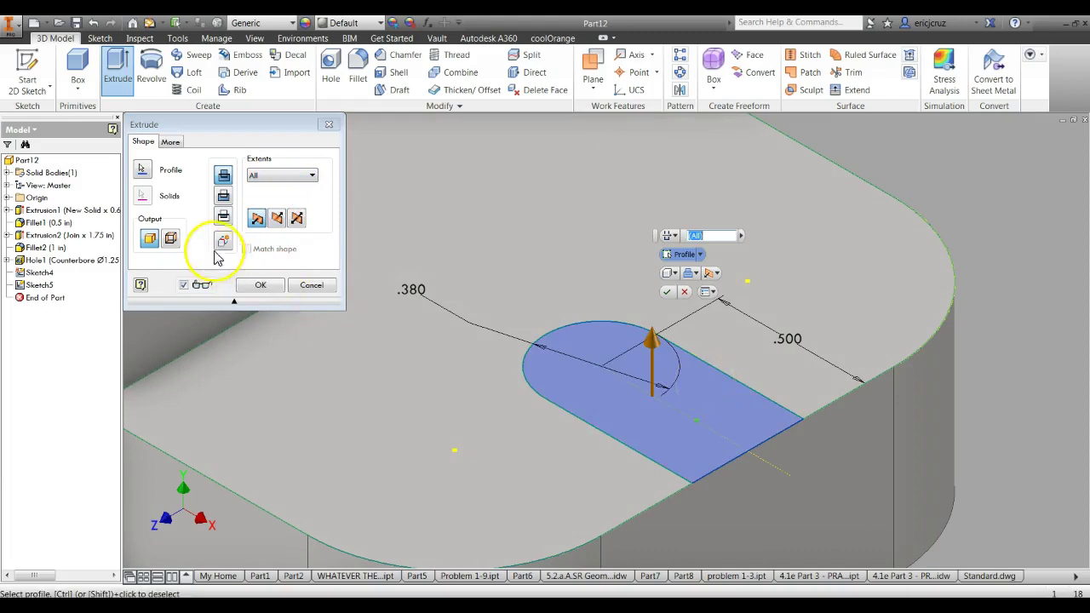
{"action": "left_click", "coordinate": [223, 196]}
{"action": "left_click", "coordinate": [264, 288]}
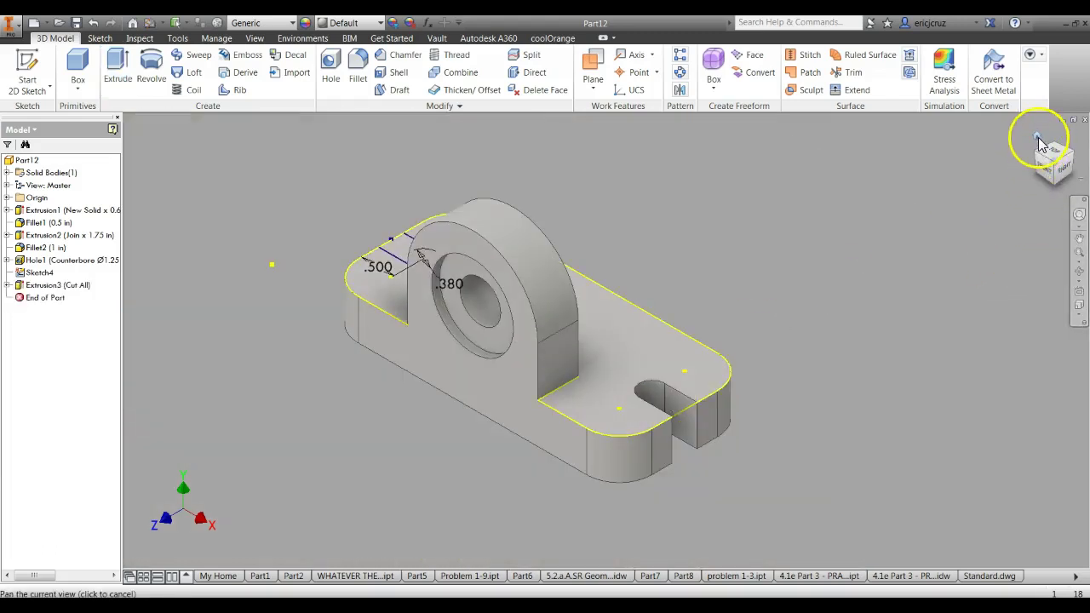
Step: Cut the left-end slot profile down through the base plate with a 1.75 in Extrude
{"action": "left_click", "coordinate": [1039, 145]}
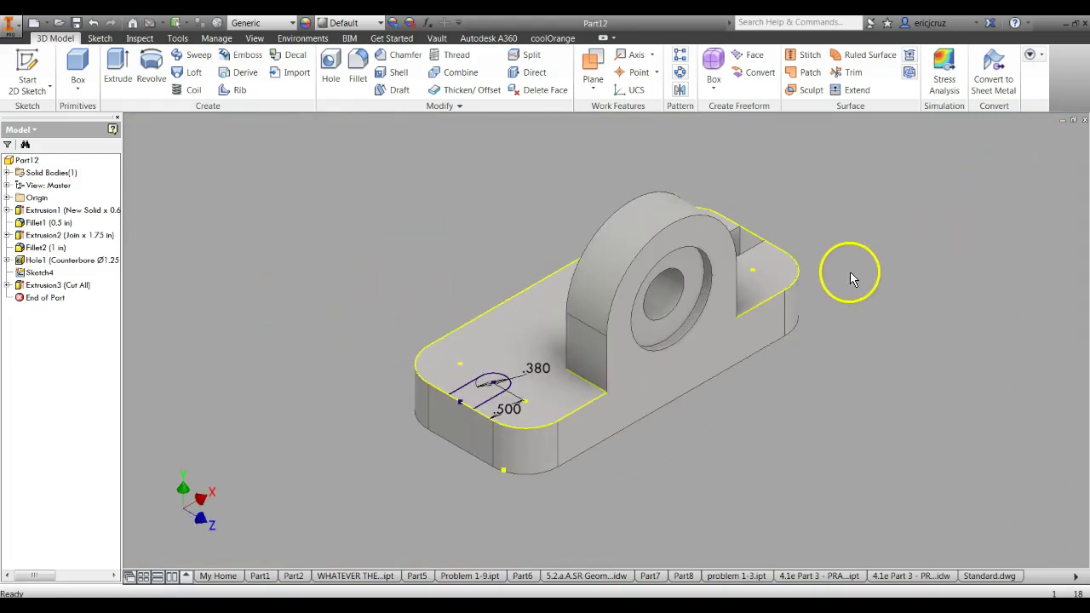
{"action": "left_click", "coordinate": [116, 72]}
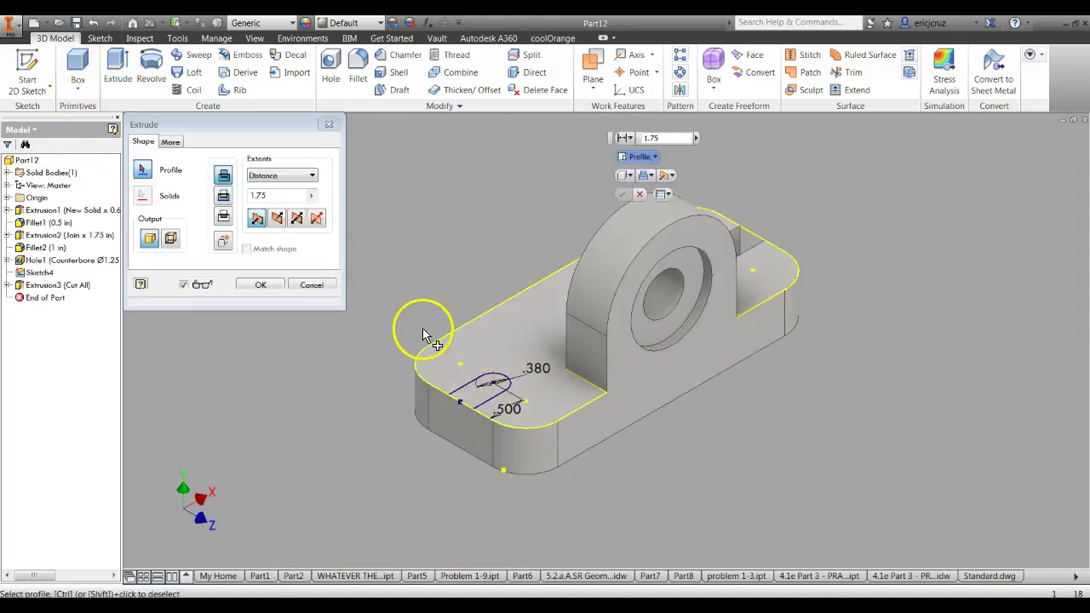
{"action": "left_click", "coordinate": [465, 403]}
{"action": "left_click", "coordinate": [225, 198]}
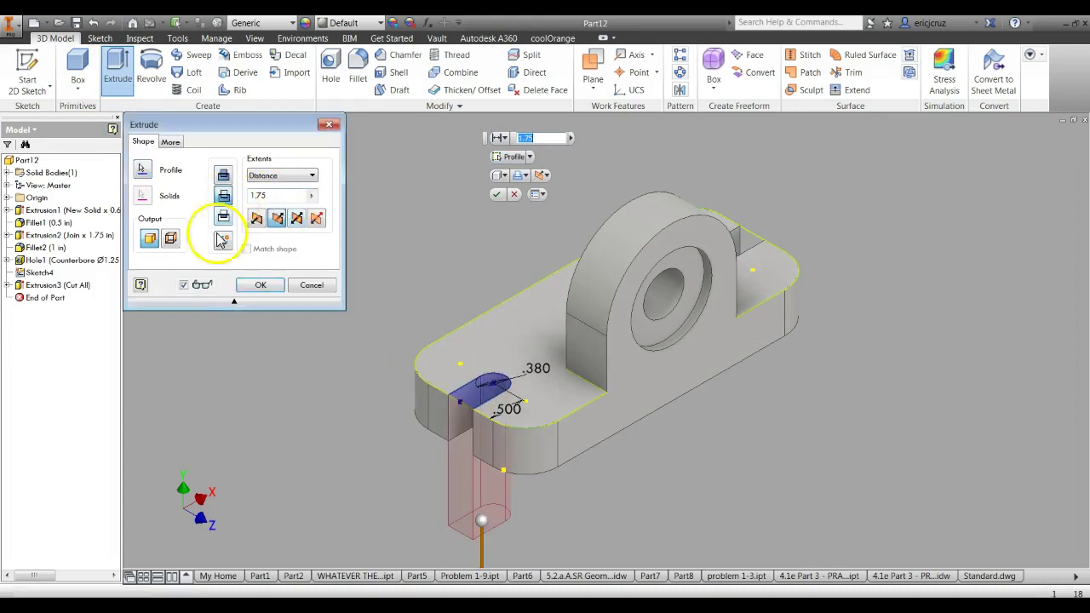
{"action": "left_click", "coordinate": [264, 285]}
{"action": "middle_click_drag", "start_coordinate": [778, 384], "coordinate": [1028, 183], "text": "shift"}
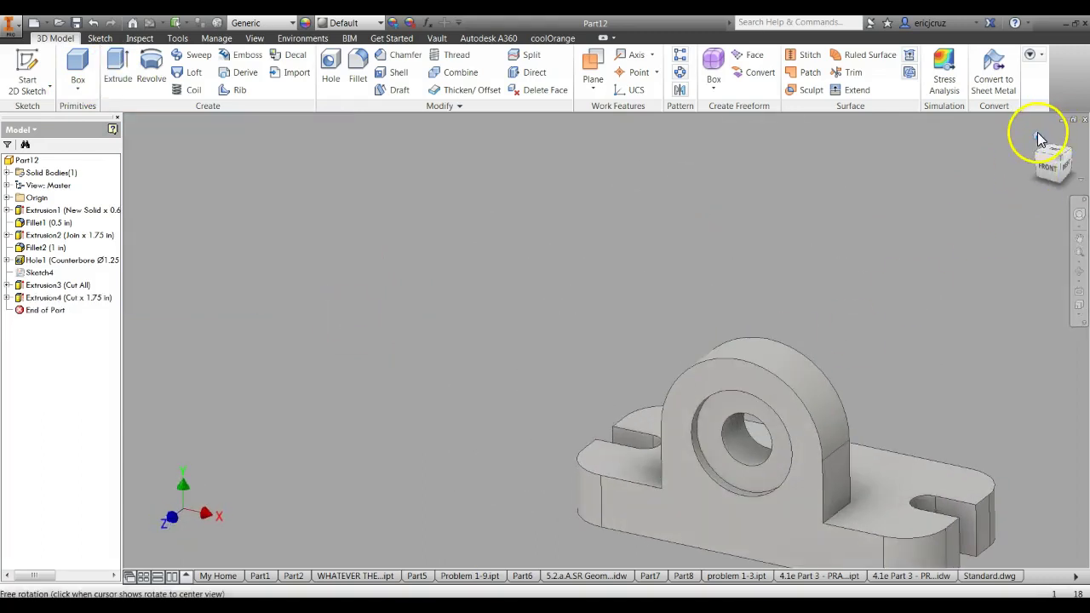
{"action": "left_click", "coordinate": [1038, 137]}
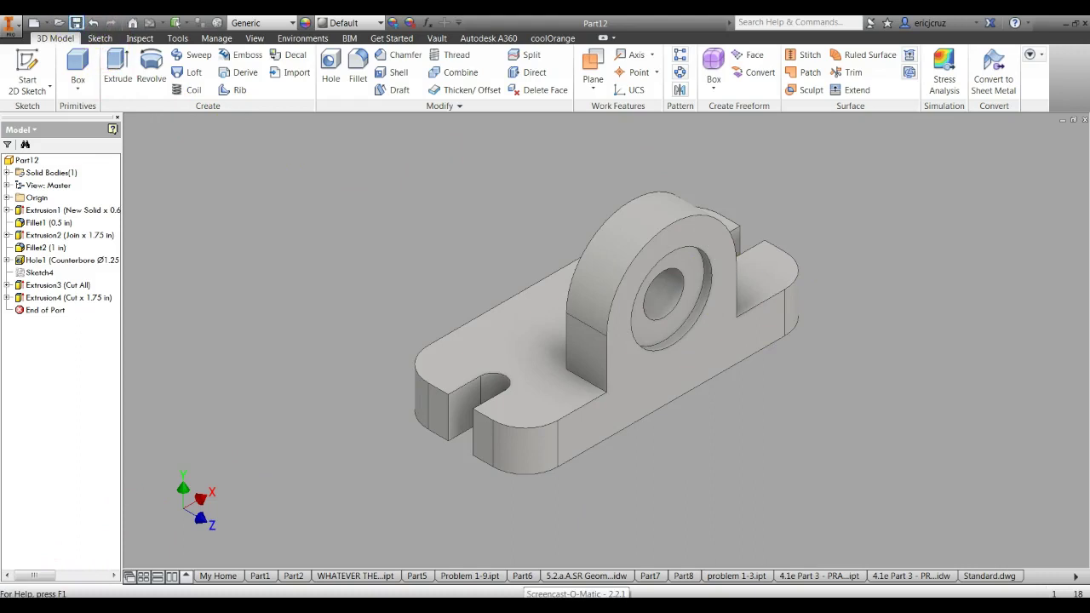
Step: Save the part as problem 1-30 example and create a new drawing file
{"action": "key", "text": "ctrl+s"}
{"action": "type", "text": "problem 1-30"}
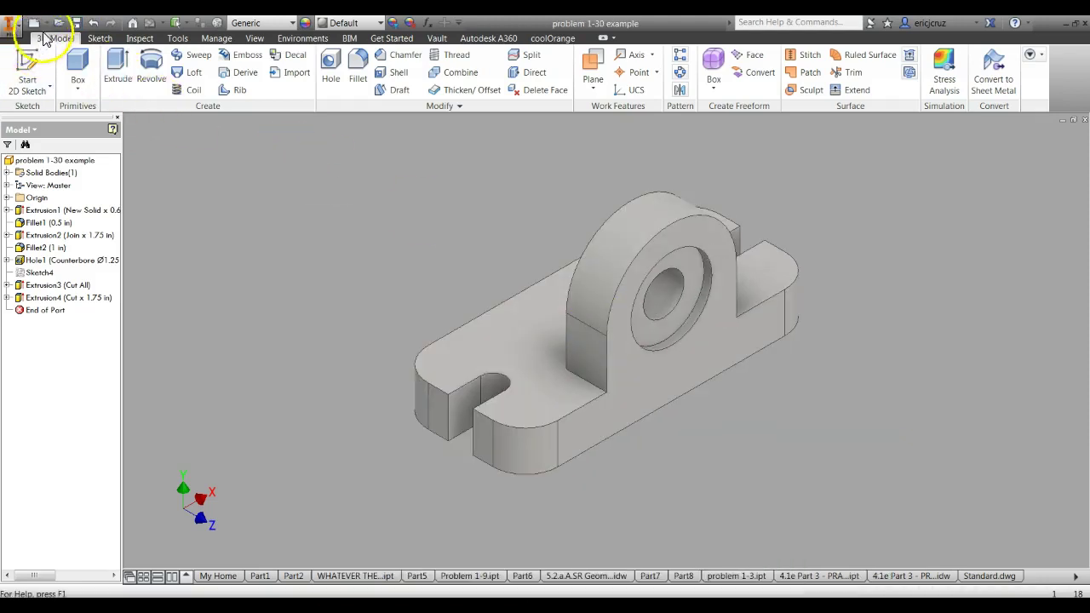
{"action": "left_click", "coordinate": [47, 25]}
{"action": "left_click", "coordinate": [44, 74]}
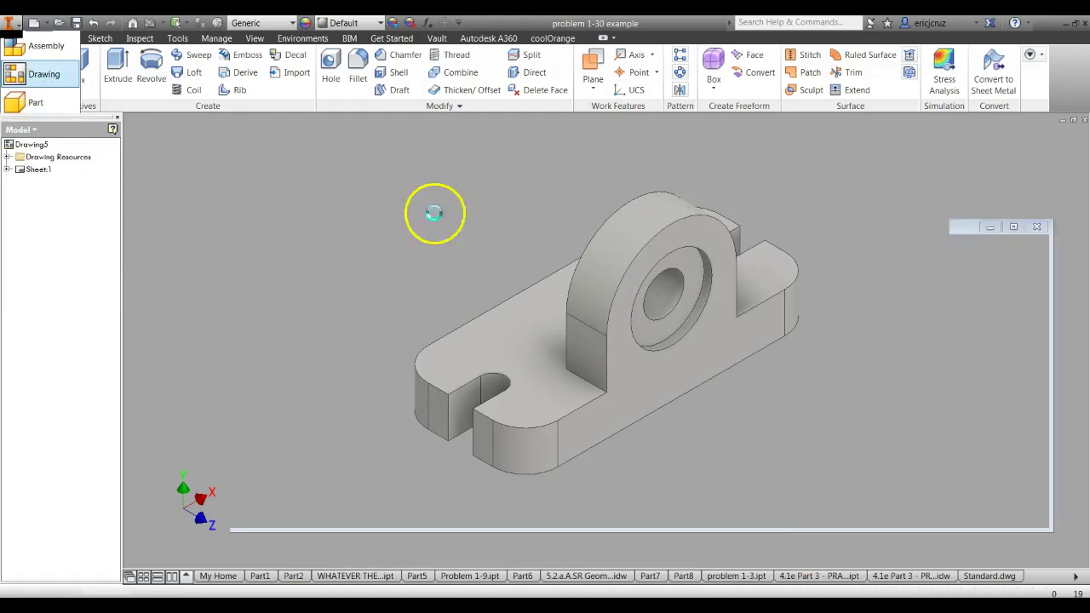
Step: Change the size of the drawing sheet to A
{"action": "right_click", "coordinate": [39, 172]}
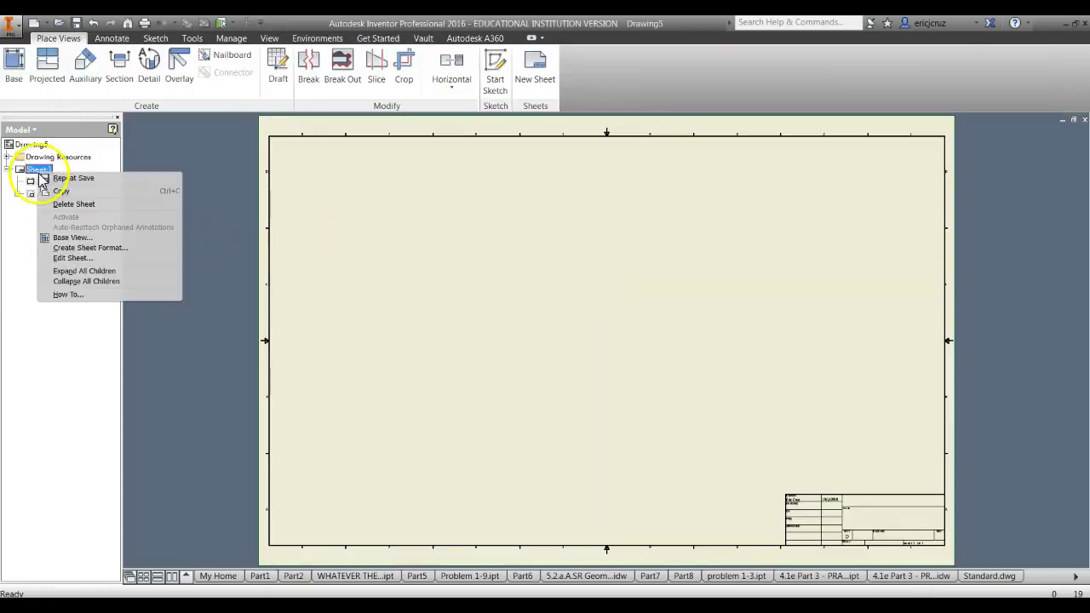
{"action": "left_click", "coordinate": [114, 261]}
{"action": "left_click", "coordinate": [224, 219]}
{"action": "left_click", "coordinate": [281, 329]}
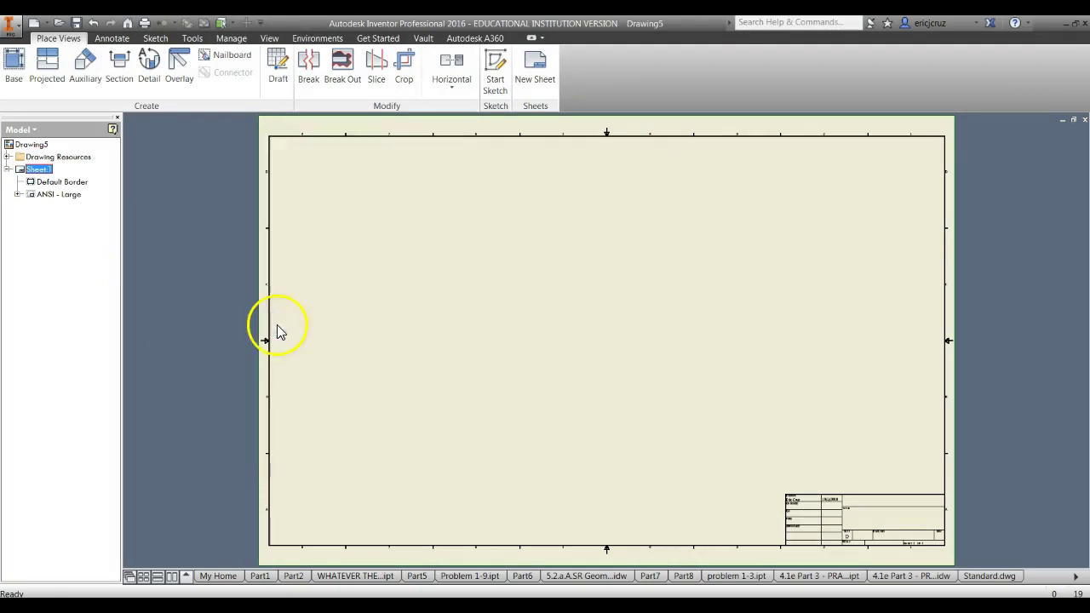
Step: Delete the ANSI - Large title block from the sheet and insert the ANSI A title block instead
{"action": "right_click", "coordinate": [48, 197]}
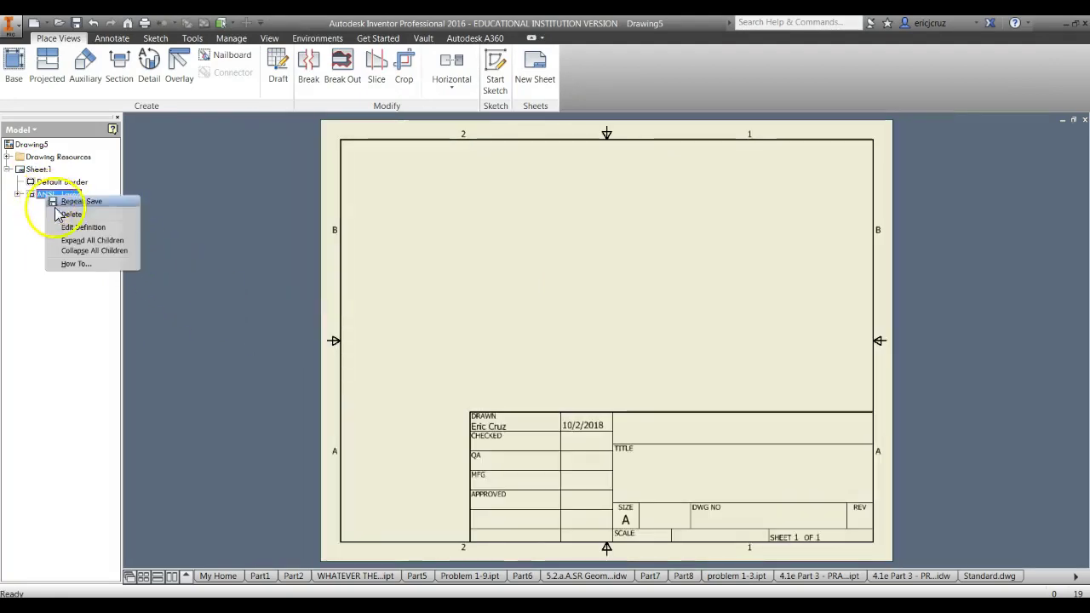
{"action": "left_click", "coordinate": [68, 214]}
{"action": "left_click", "coordinate": [7, 157]}
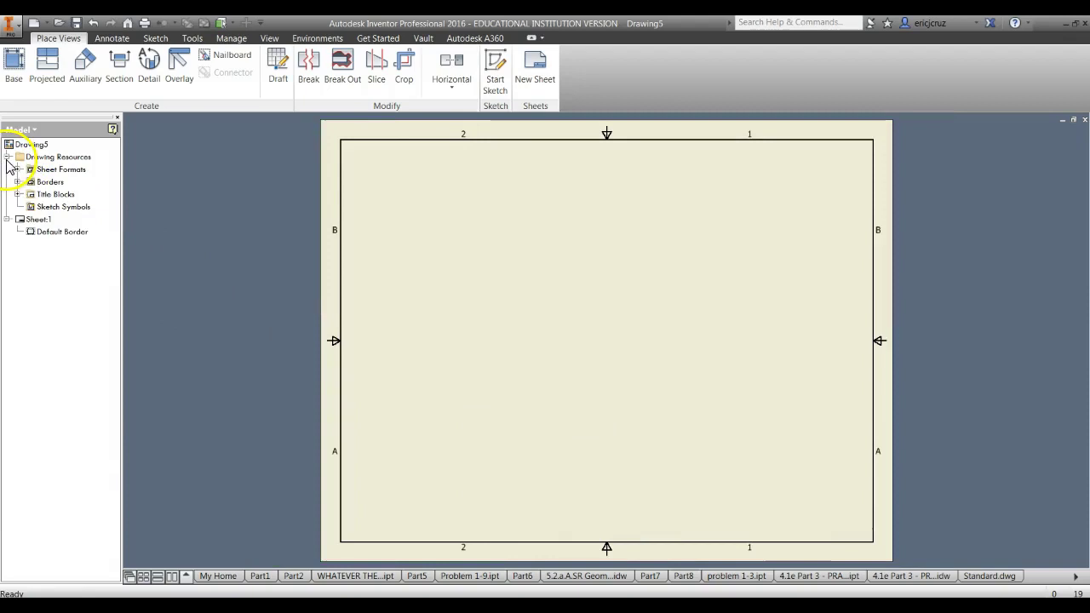
{"action": "left_click", "coordinate": [18, 194]}
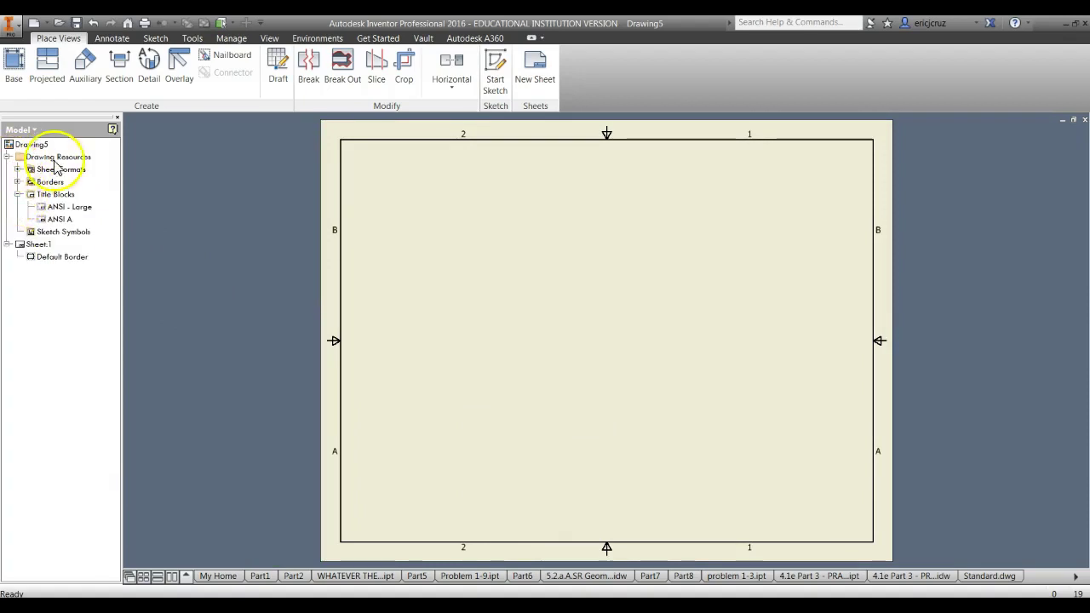
{"action": "right_click", "coordinate": [56, 220]}
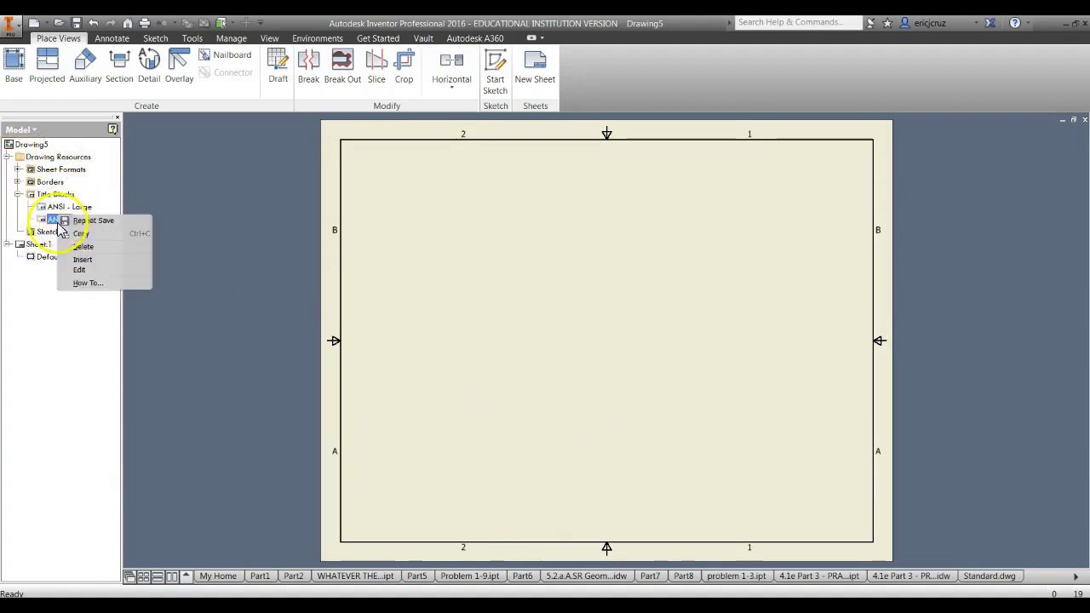
{"action": "left_click", "coordinate": [103, 260]}
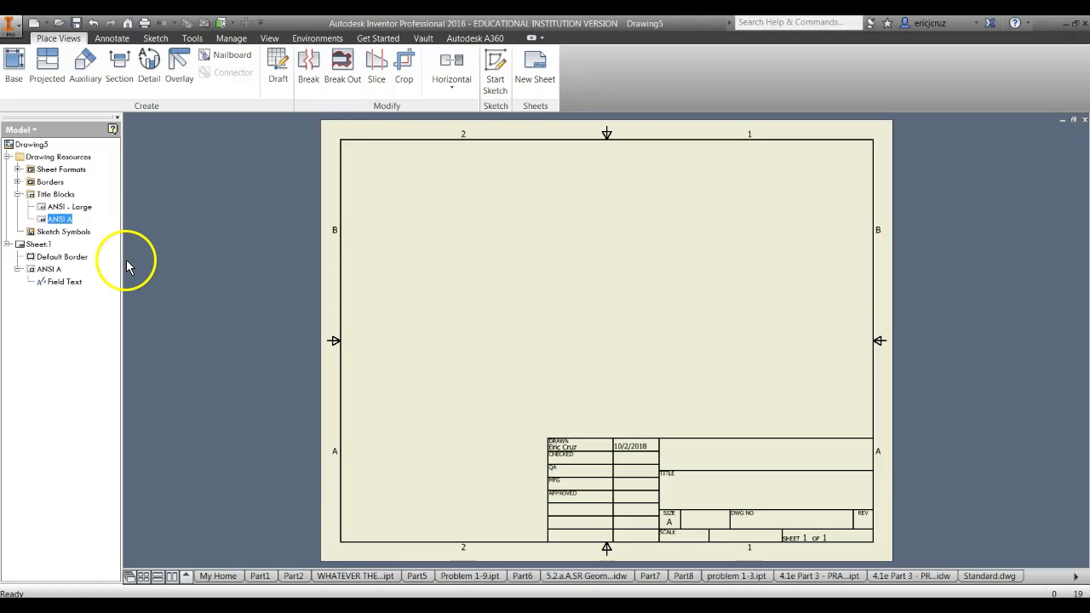
Step: Start a base view of the bracket and check which side the reference drawing marks as the front view
{"action": "left_click", "coordinate": [12, 81]}
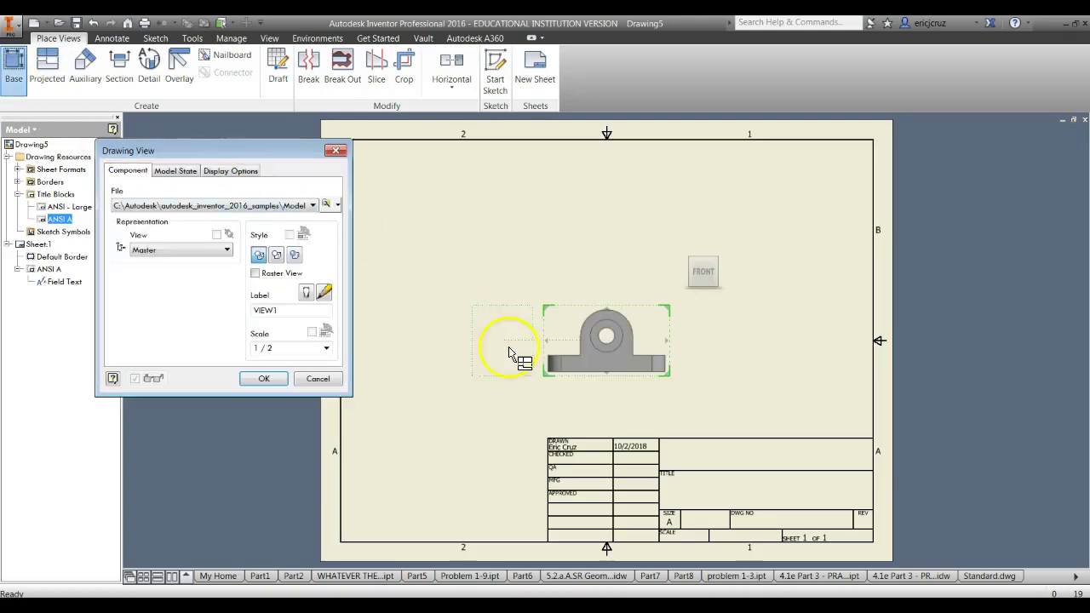
{"action": "key", "text": "alt+Tab"}
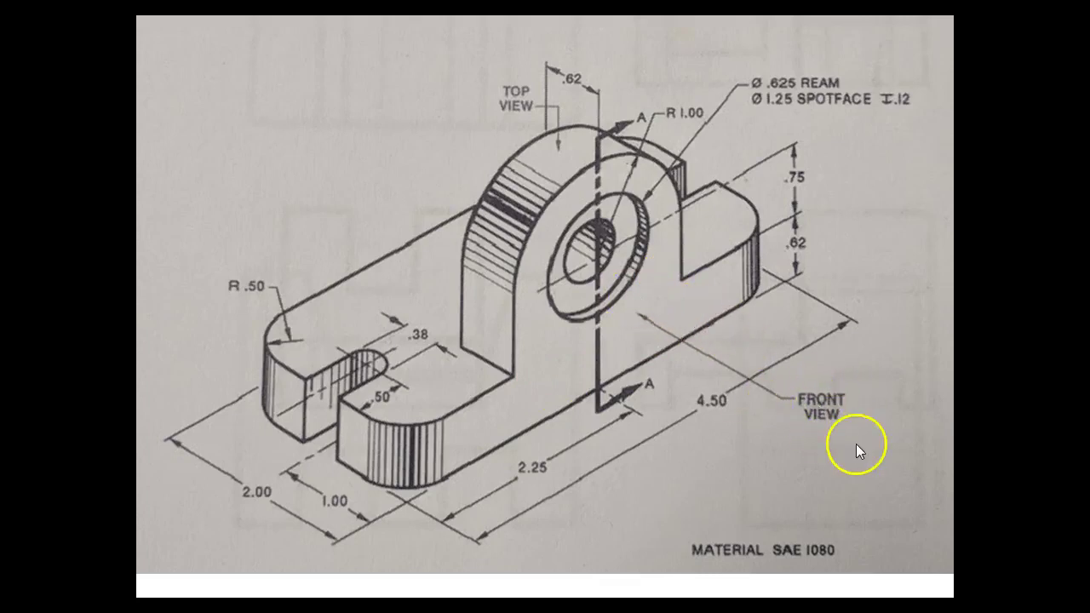
{"action": "key", "text": "alt+Tab"}
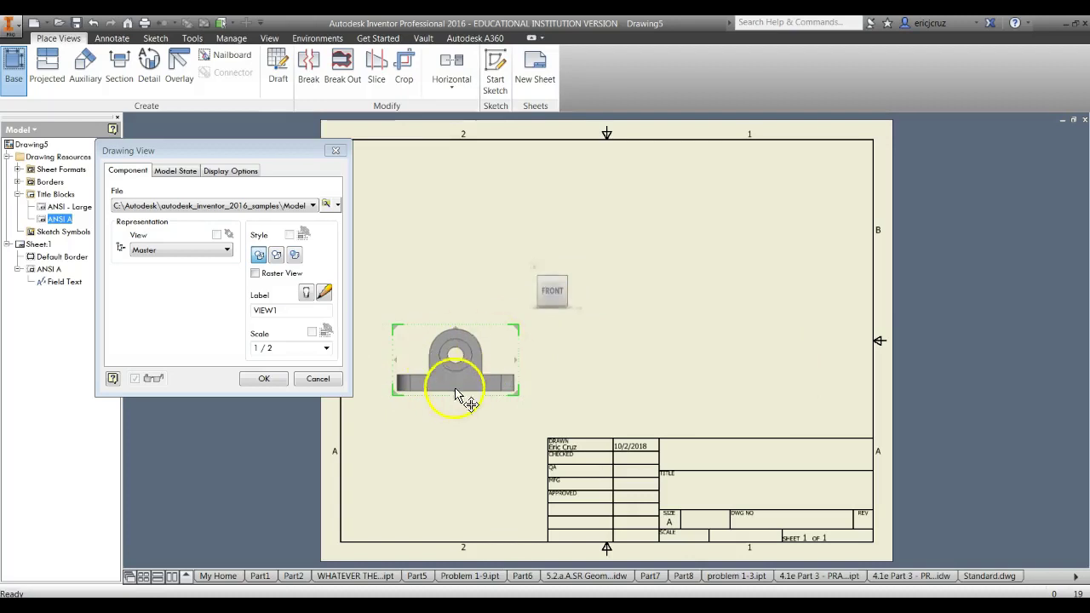
Step: Check the bracket's side and back orientations in the base view preview
{"action": "left_click", "coordinate": [536, 291]}
{"action": "left_click", "coordinate": [537, 290]}
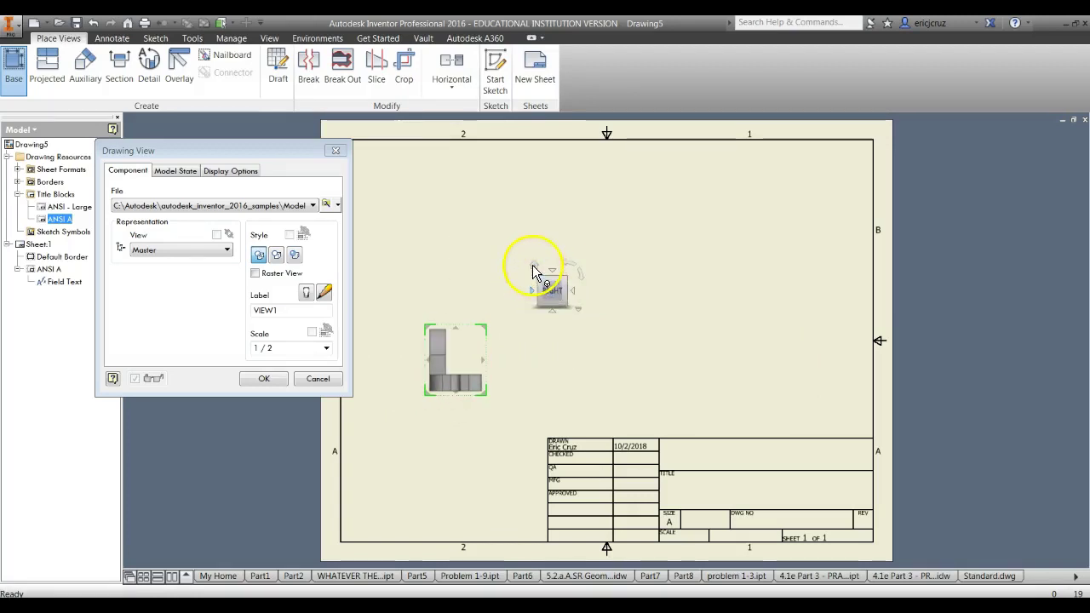
{"action": "left_click", "coordinate": [555, 299]}
{"action": "left_click", "coordinate": [544, 303]}
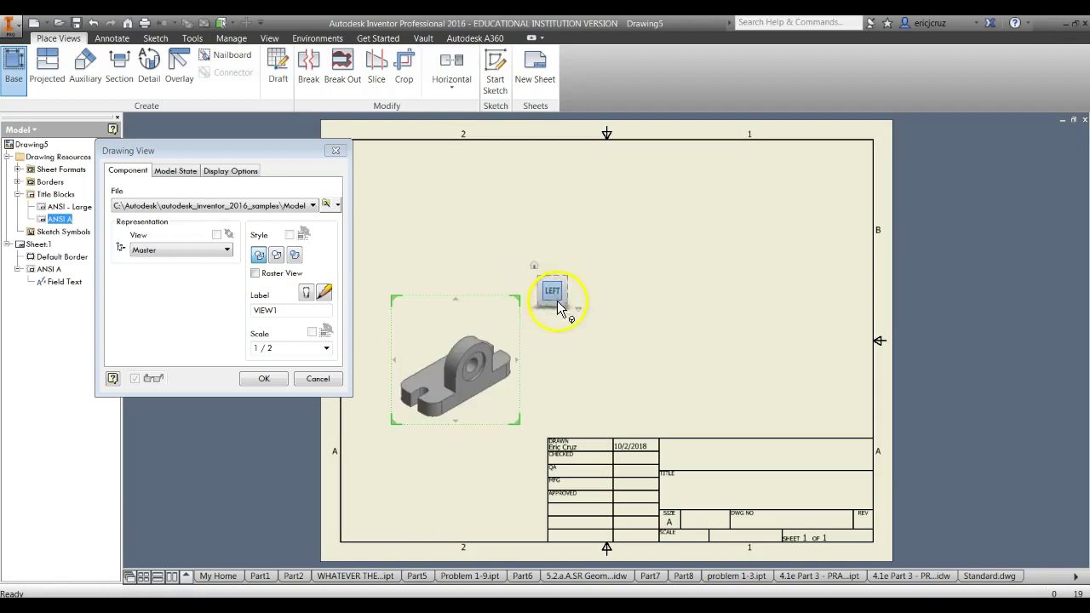
{"action": "left_click", "coordinate": [534, 293]}
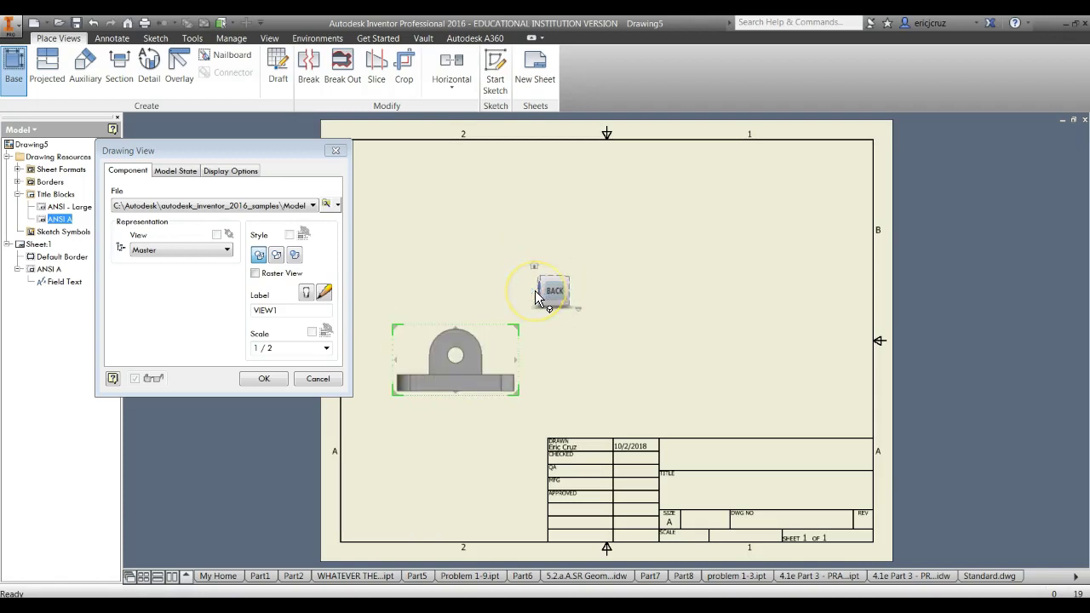
Step: Place the front base view at 1/2 scale in the lower part of the sheet with projected top, right-side and isometric views
{"action": "mouse_move", "coordinate": [462, 385]}
{"action": "left_mouse_down"}
{"action": "mouse_move", "coordinate": [479, 378]}
{"action": "mouse_move", "coordinate": [468, 380]}
{"action": "left_mouse_up"}
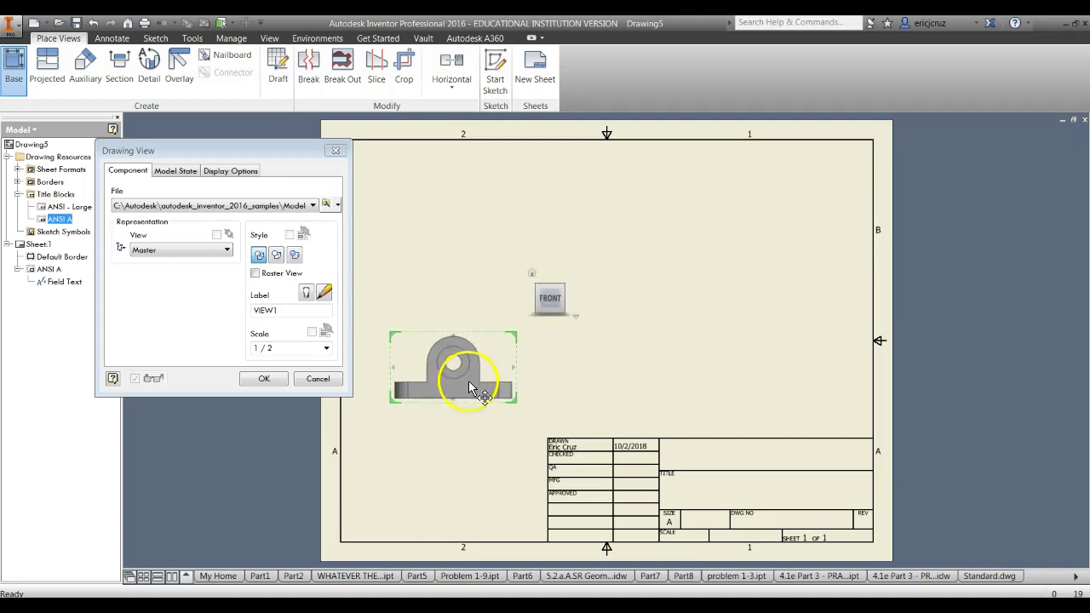
{"action": "left_click", "coordinate": [458, 239]}
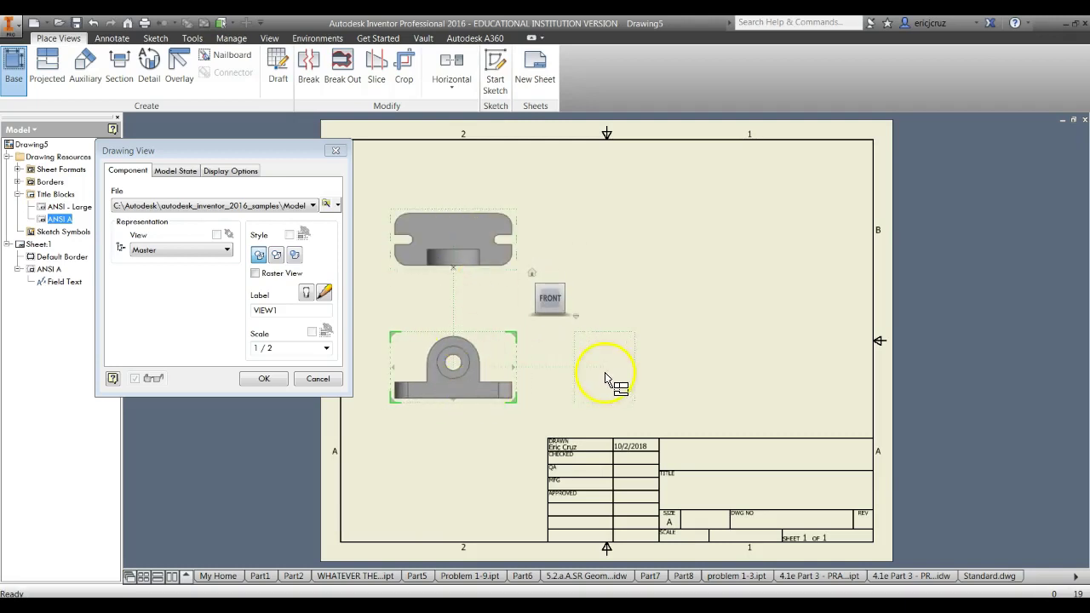
{"action": "left_click", "coordinate": [604, 371]}
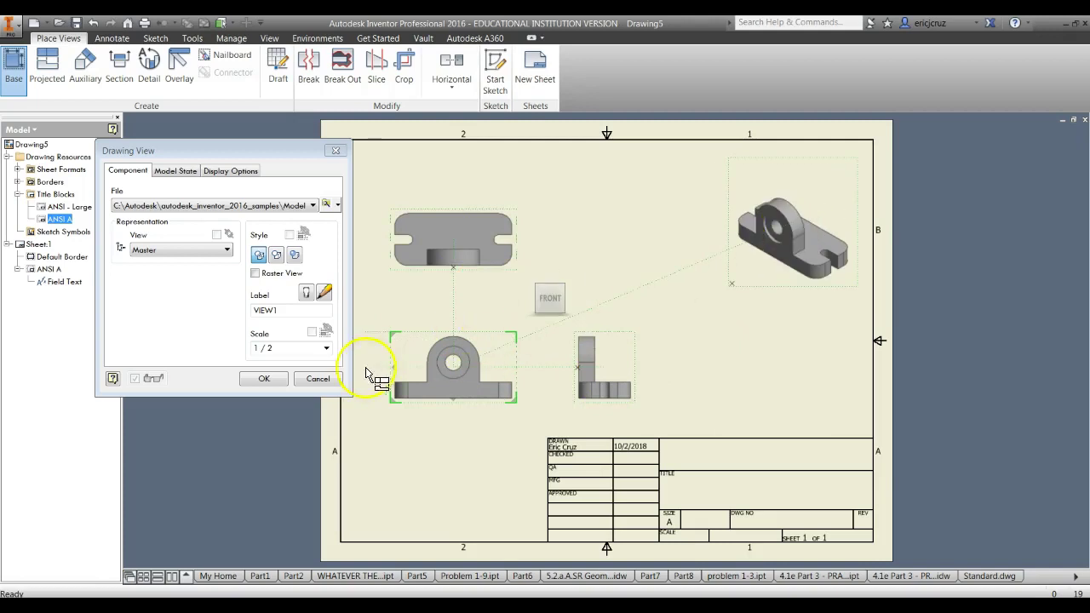
{"action": "left_click", "coordinate": [813, 245]}
{"action": "left_click", "coordinate": [264, 378]}
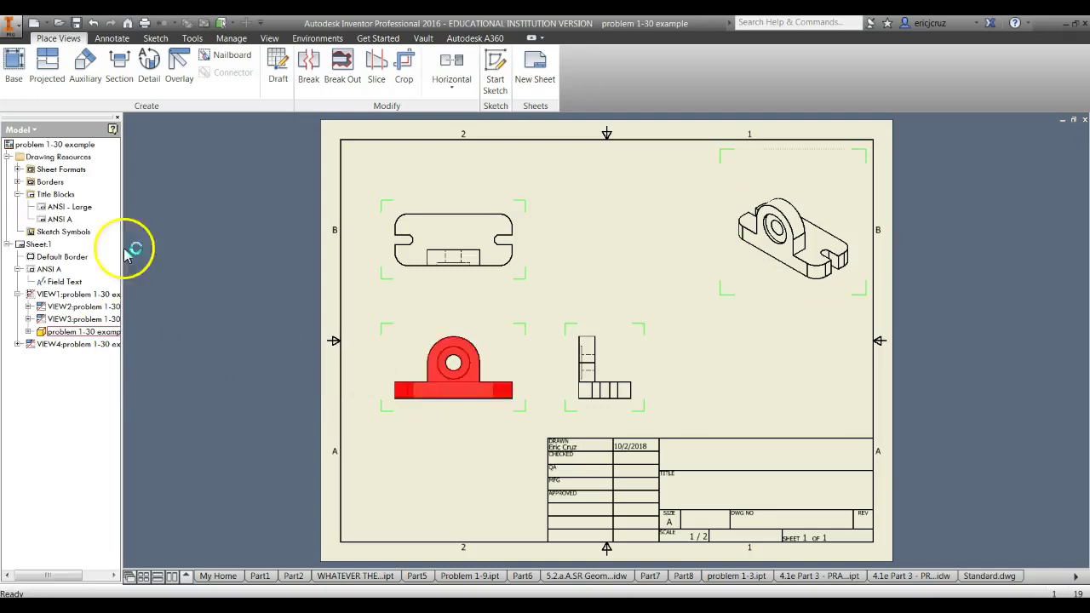
Step: Reorient the isometric view to show the bracket from the other front corner and set its style to Shaded
{"action": "double_click", "coordinate": [792, 291]}
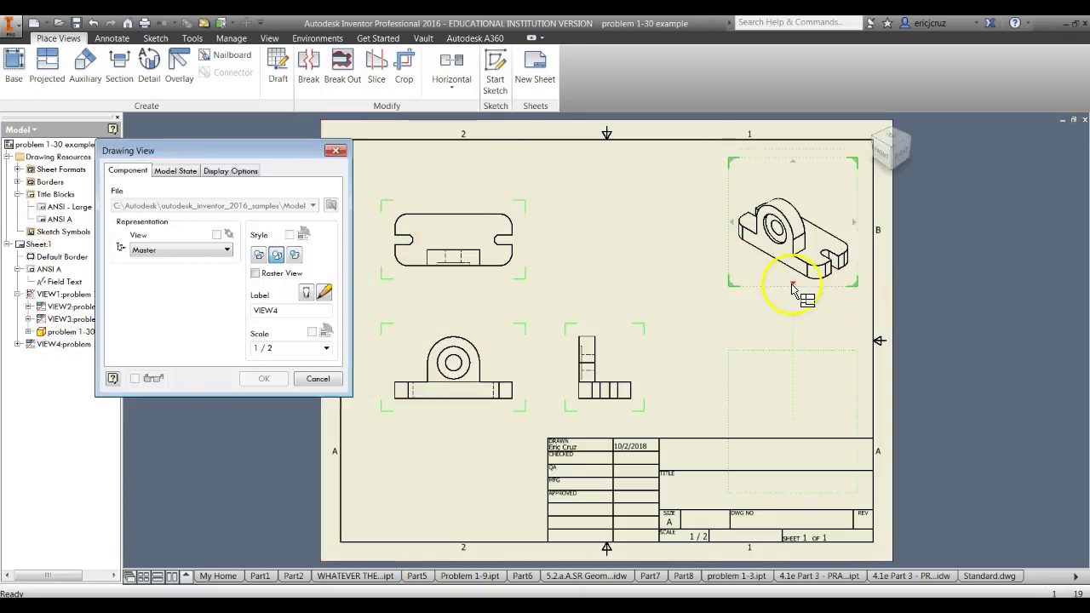
{"action": "left_click", "coordinate": [876, 126]}
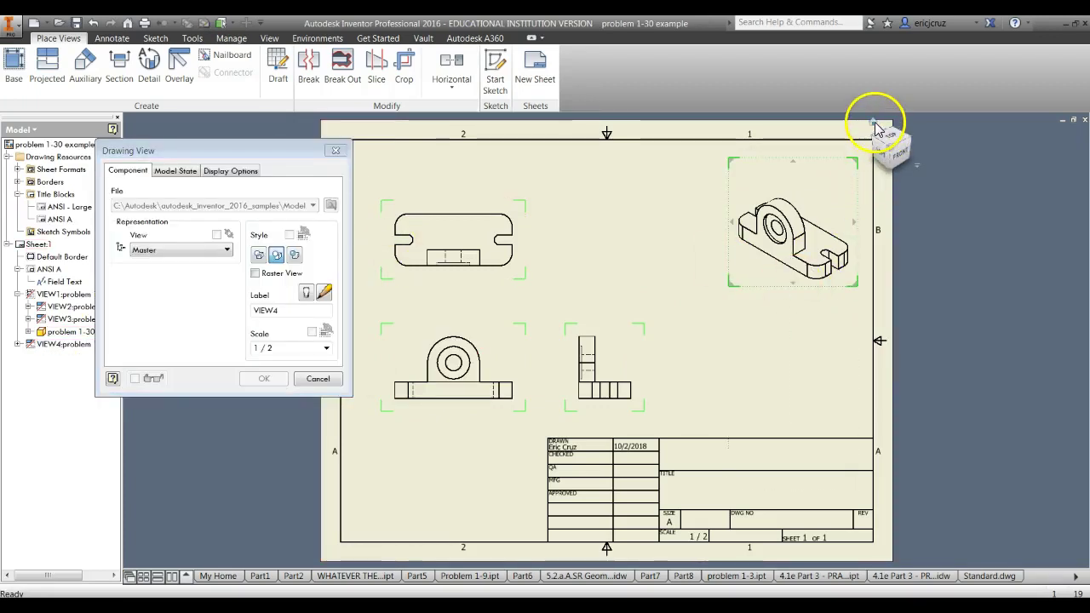
{"action": "left_click", "coordinate": [273, 380]}
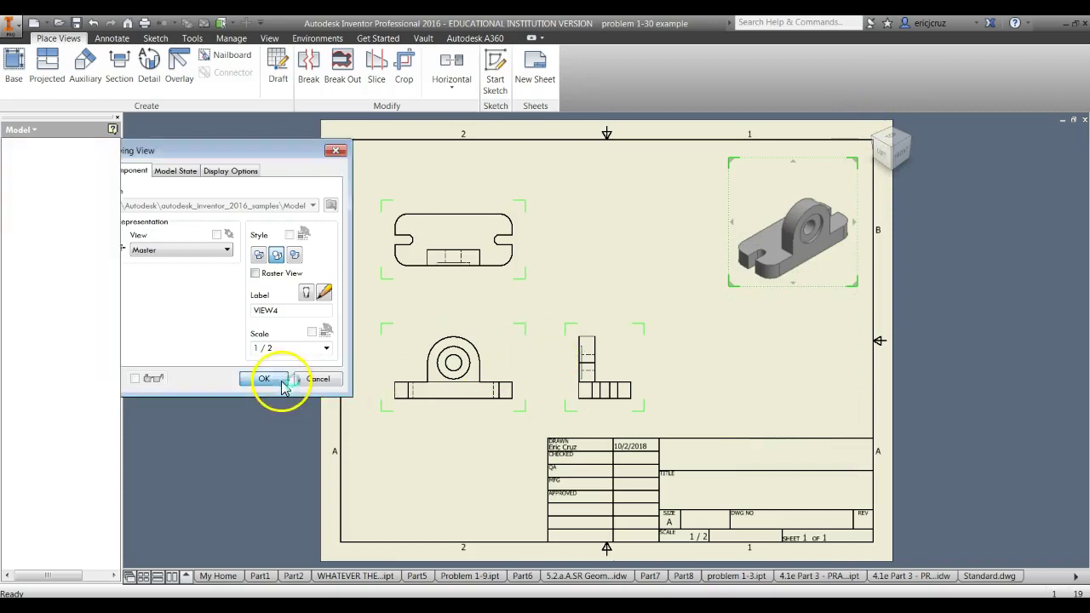
{"action": "left_click", "coordinate": [294, 255]}
{"action": "left_click", "coordinate": [273, 383]}
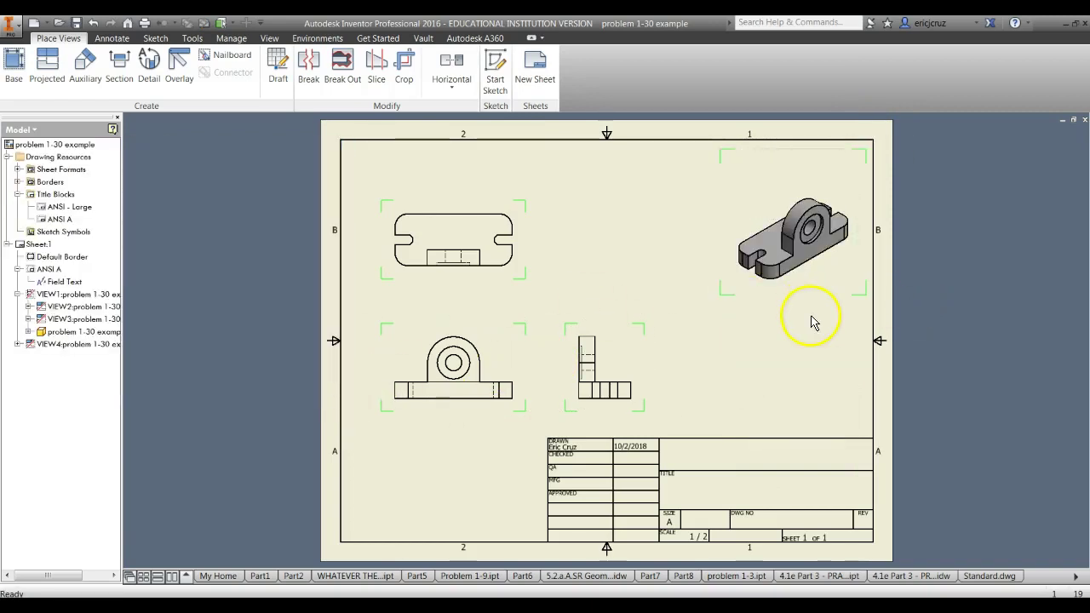
Step: Change the front view's display style to Hidden Line Removed
{"action": "scroll", "coordinate": [474, 411], "scroll_direction": "up", "scroll_amount": 4}
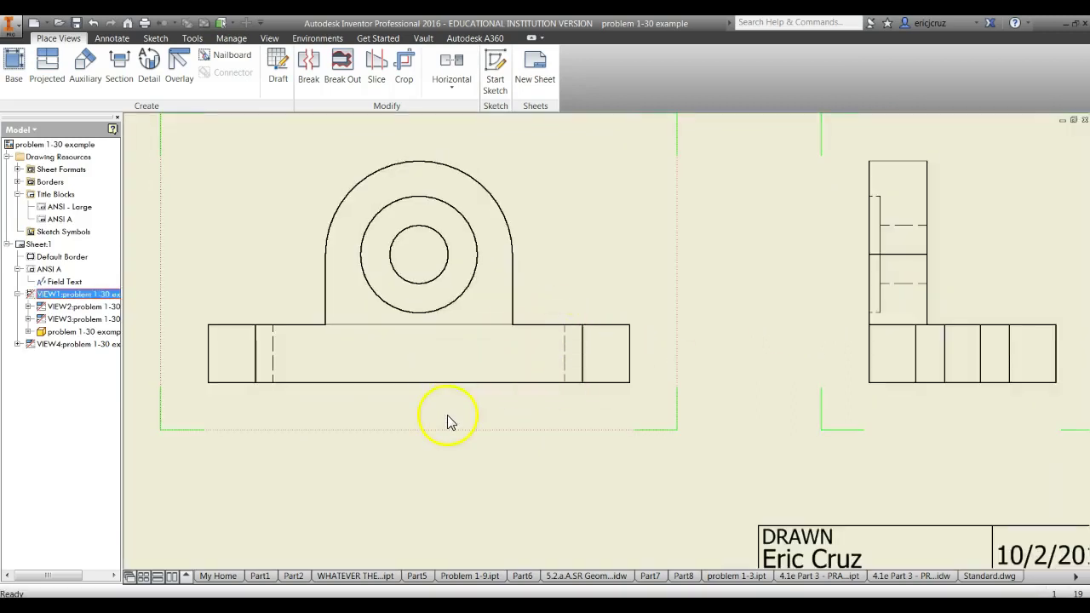
{"action": "double_click", "coordinate": [447, 417]}
{"action": "left_click_drag", "start_coordinate": [267, 158], "coordinate": [137, 186]}
{"action": "left_click", "coordinate": [147, 256]}
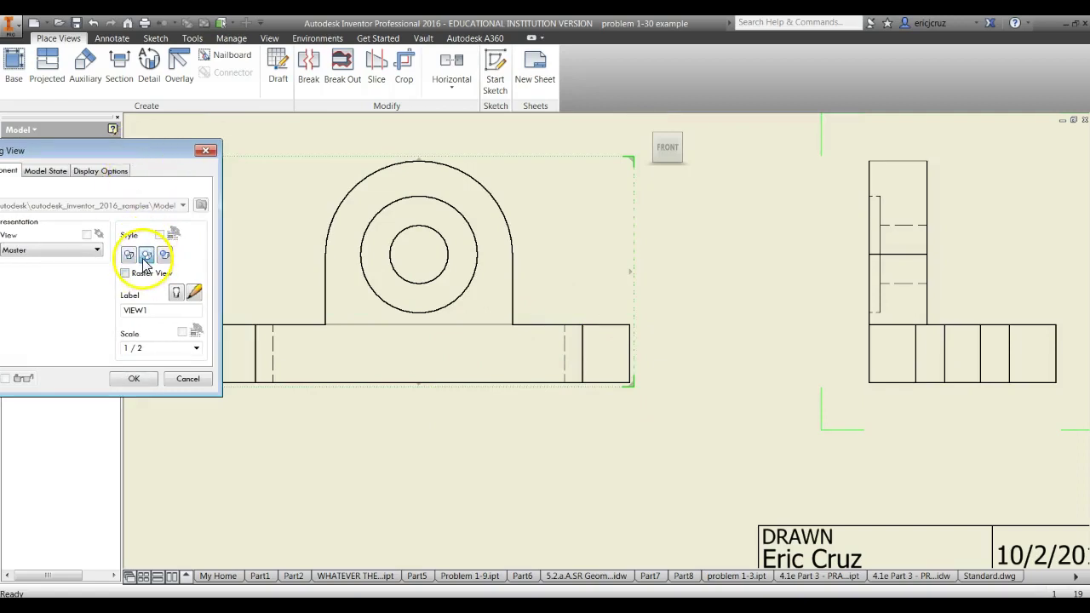
{"action": "left_click", "coordinate": [146, 378]}
Step: Set the front view's display style back to Hidden Line
{"action": "double_click", "coordinate": [571, 420]}
{"action": "left_click", "coordinate": [129, 255]}
{"action": "left_click", "coordinate": [150, 376]}
{"action": "scroll", "coordinate": [688, 413], "scroll_direction": "down", "scroll_amount": 5}
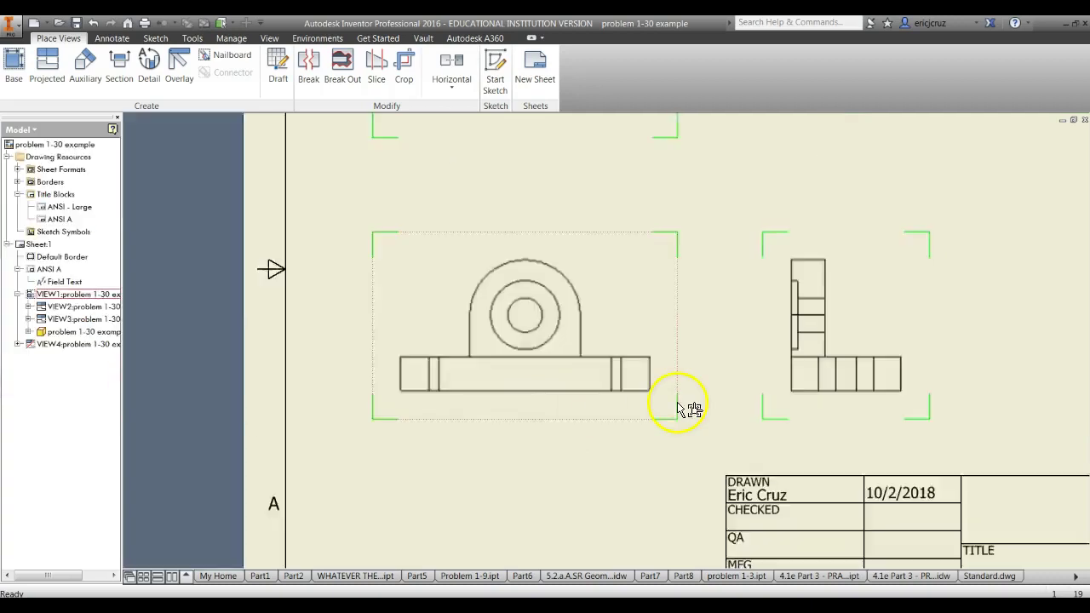
{"action": "middle_click_drag", "start_coordinate": [690, 393], "coordinate": [557, 397]}
{"action": "scroll", "coordinate": [571, 394], "scroll_direction": "down", "scroll_amount": 3}
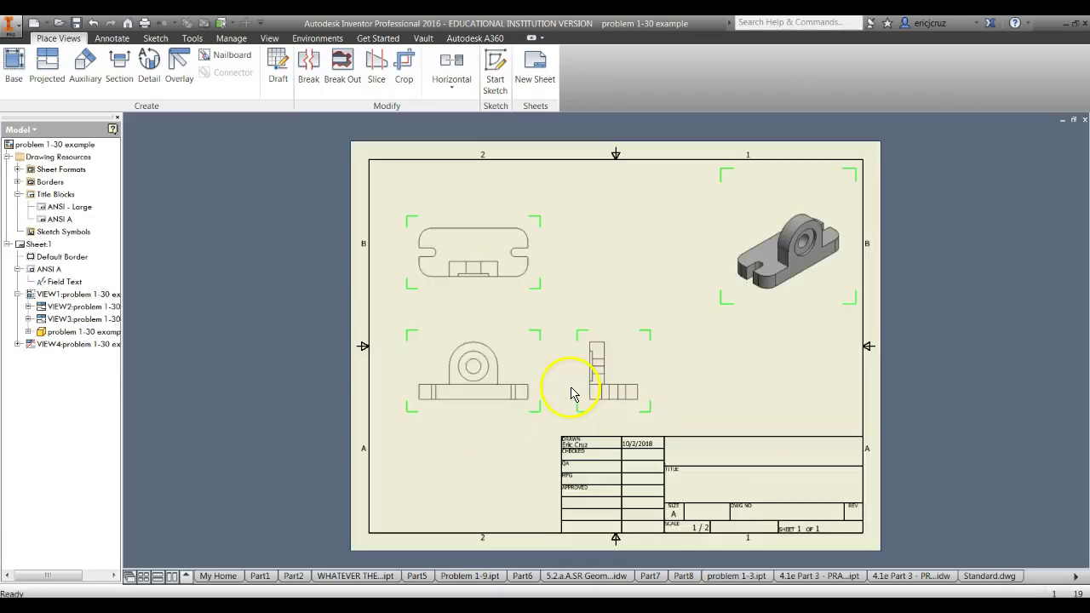
Step: Fill in the drawing's iProperties with title PROBLEM 1-30, subject ENGINEERNIG, author YOUR NAME, the manager's name and company KENSINGTON
{"action": "right_click", "coordinate": [80, 145]}
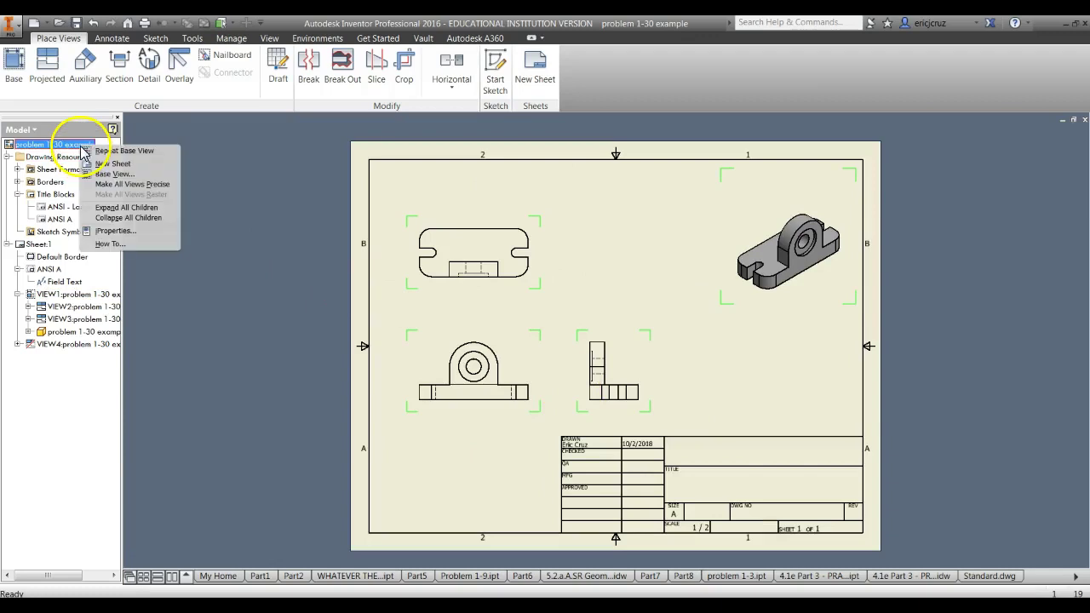
{"action": "left_click", "coordinate": [109, 231]}
{"action": "left_click", "coordinate": [461, 143]}
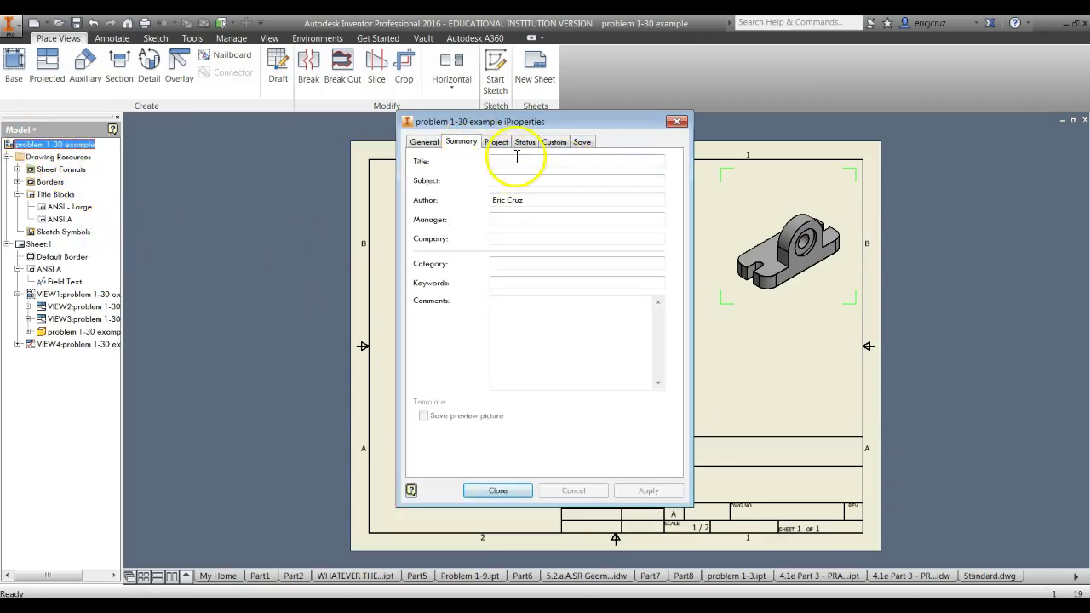
{"action": "type", "text": "PROBLEM 1-30"}
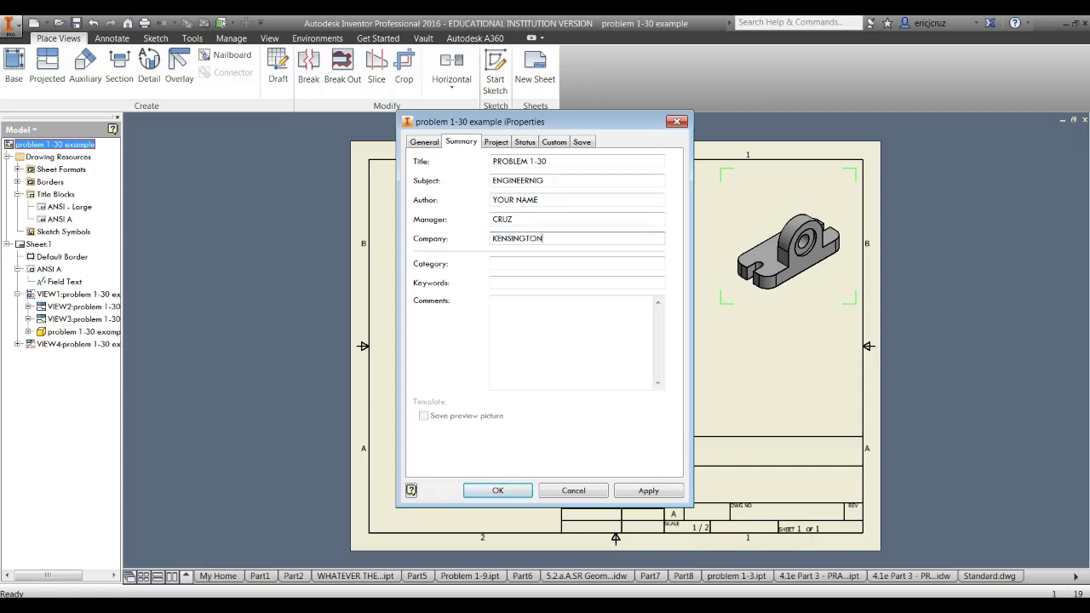
{"action": "left_click", "coordinate": [657, 489]}
{"action": "left_click", "coordinate": [526, 494]}
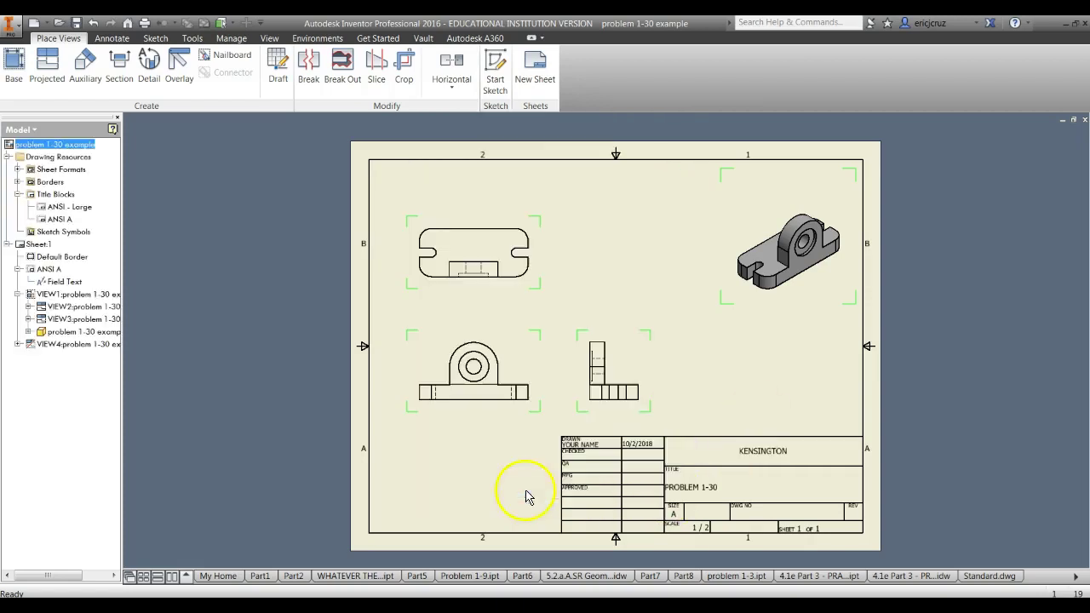
Step: Save the drawing in the Models folder as an Inventor drawing file (.idw) named problem 1-30 example
{"action": "left_click", "coordinate": [82, 26]}
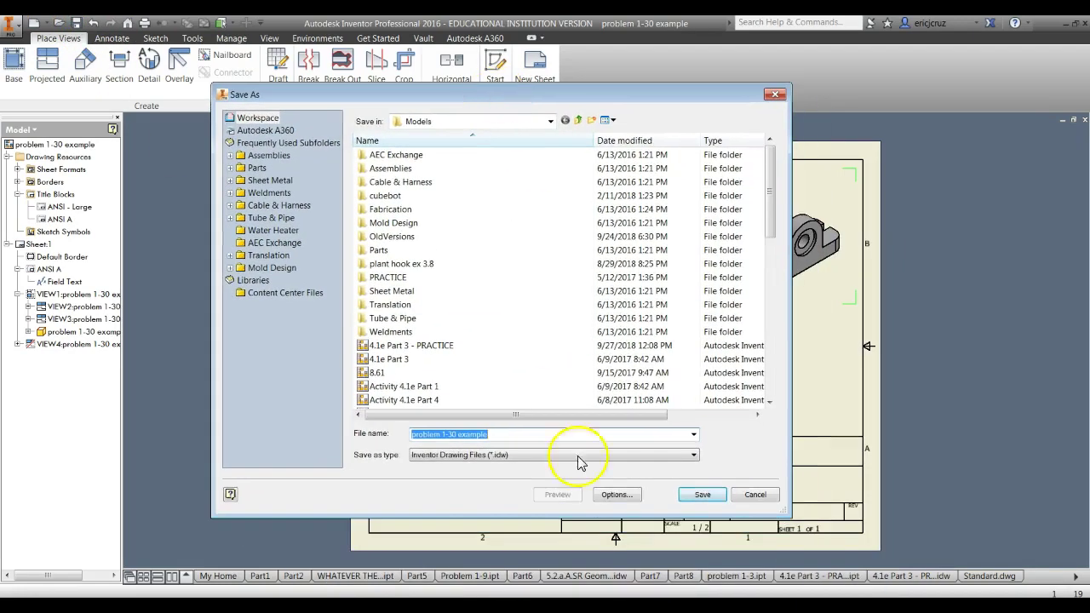
{"action": "left_click", "coordinate": [702, 494]}
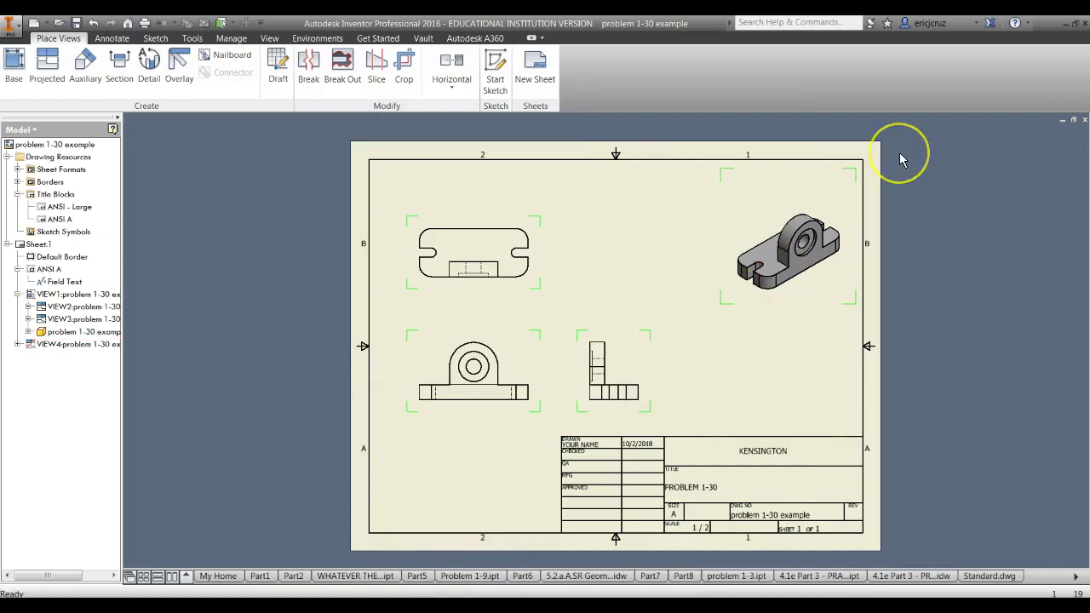
{"action": "key", "text": "alt+Tab"}
{"action": "key", "text": "alt+Tab"}
{"action": "key", "text": "alt+Tab"}
{"action": "key", "text": "alt+Tab"}
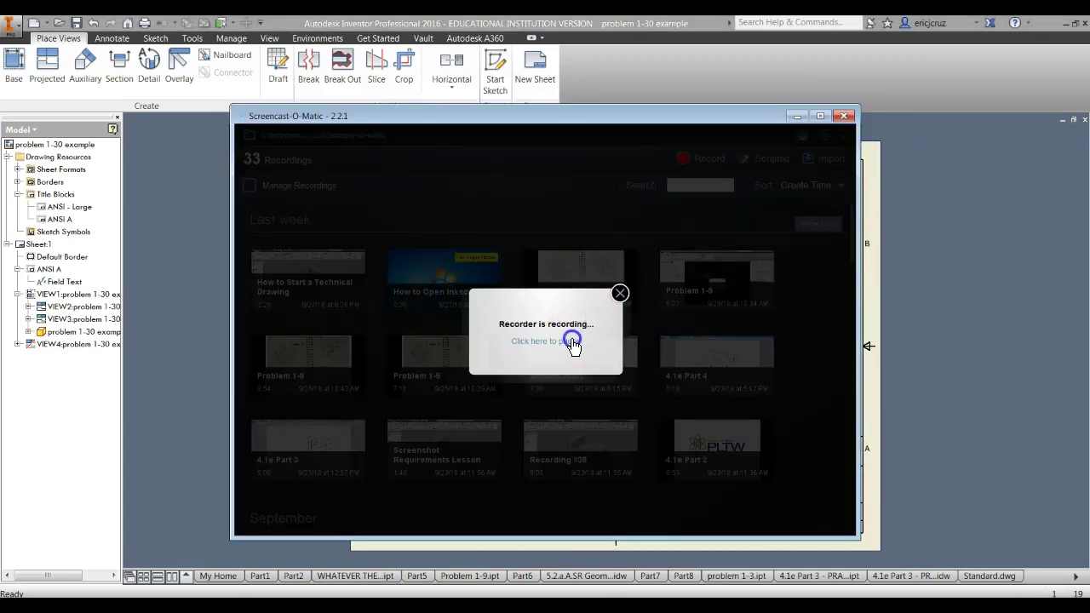